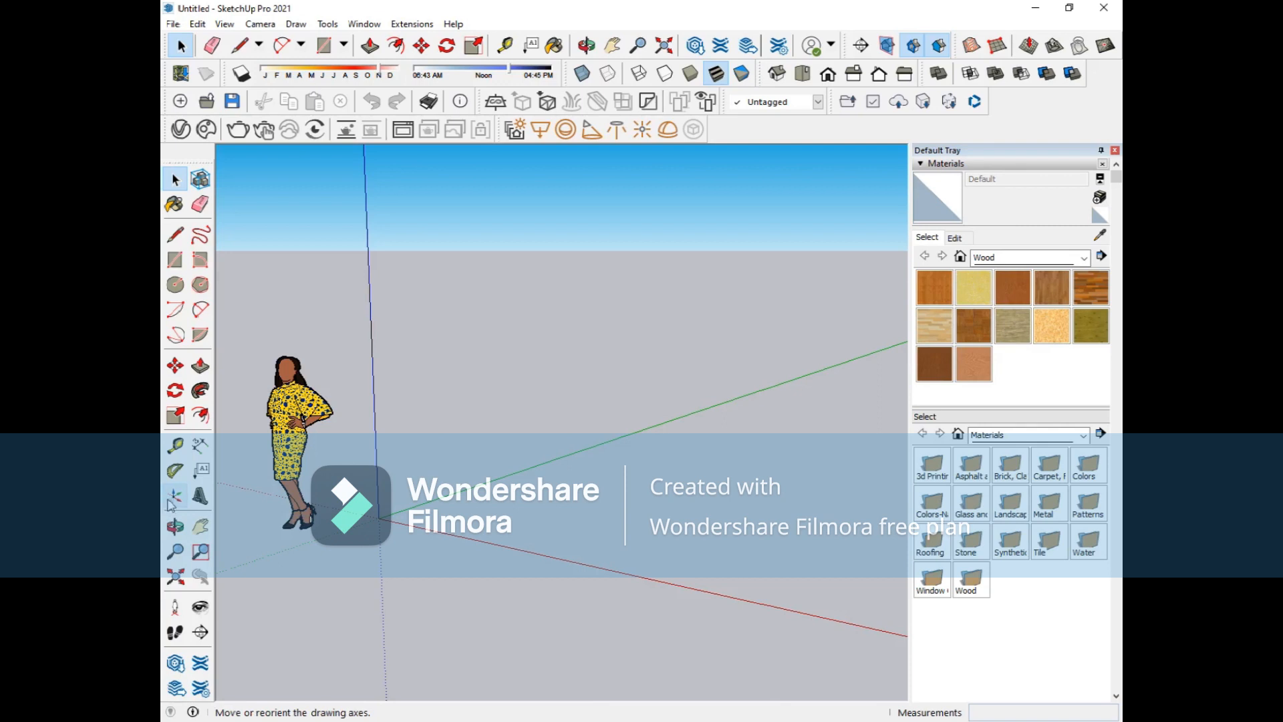
middle_drag(363, 458, 604, 453)
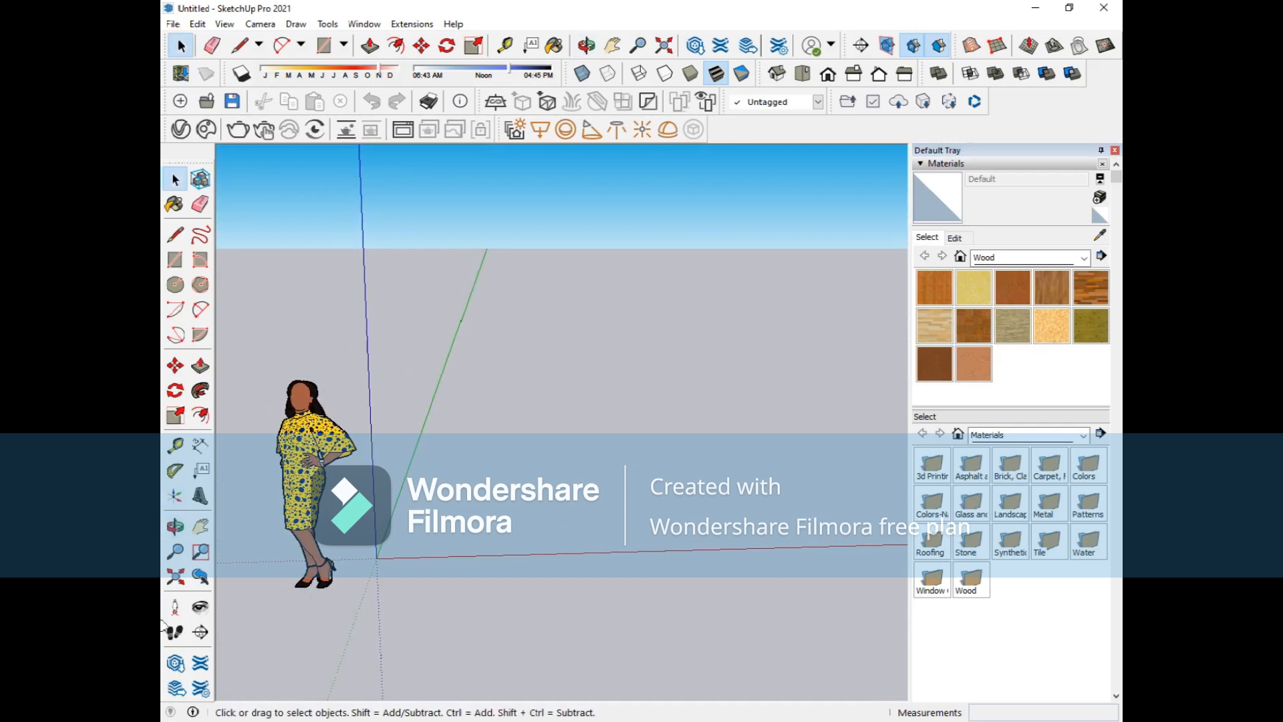
right_click(486, 423)
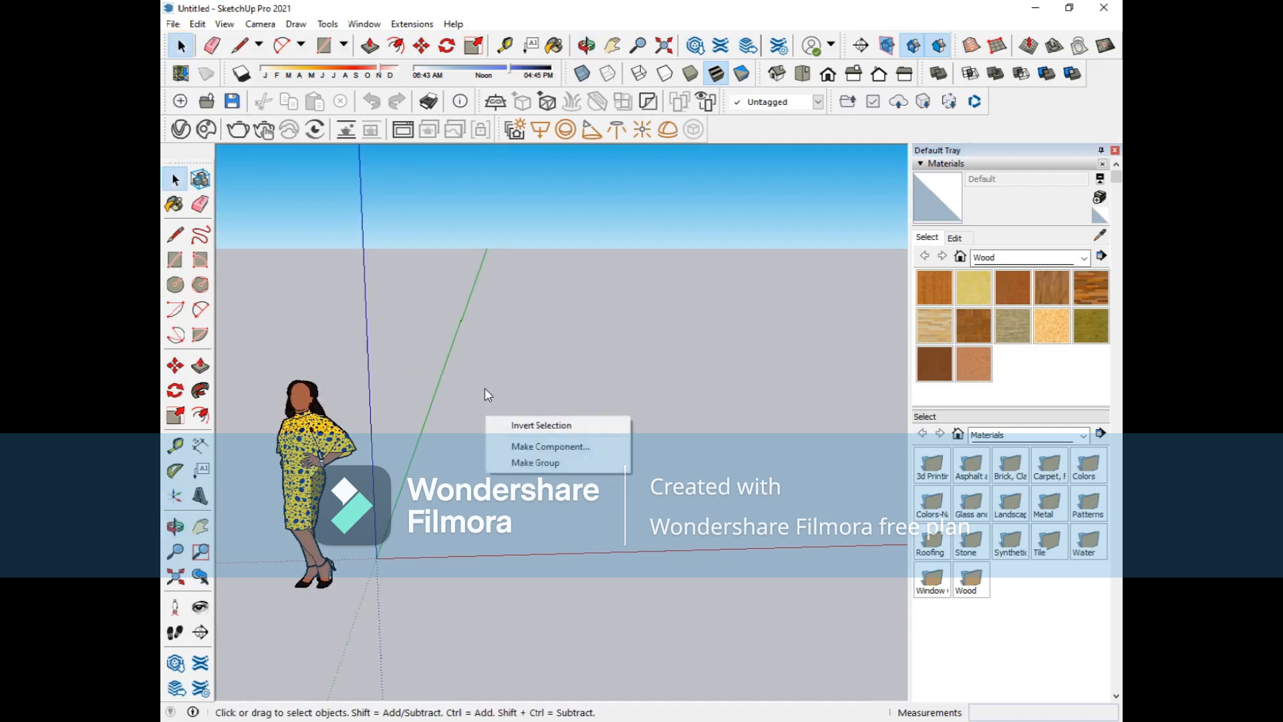
click(479, 397)
middle_drag(499, 411, 547, 407)
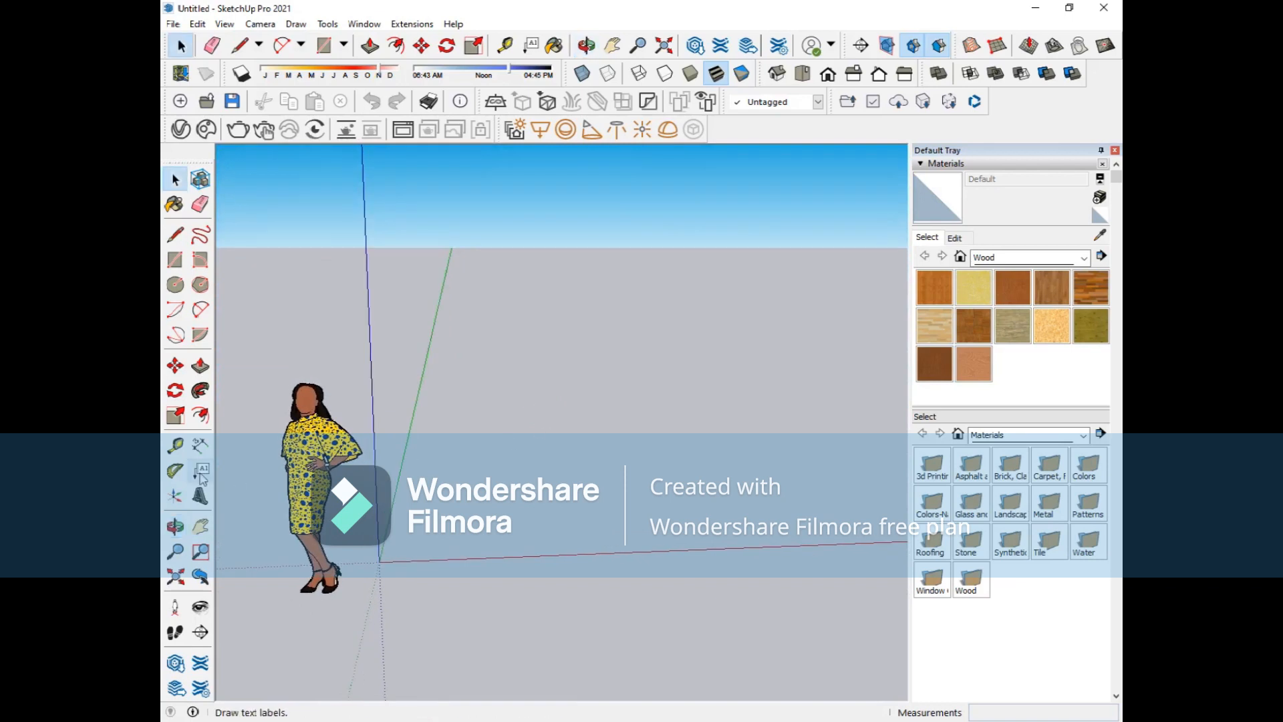
- Try out undo and redo by deleting the default standing figure and restoring it
click(308, 429)
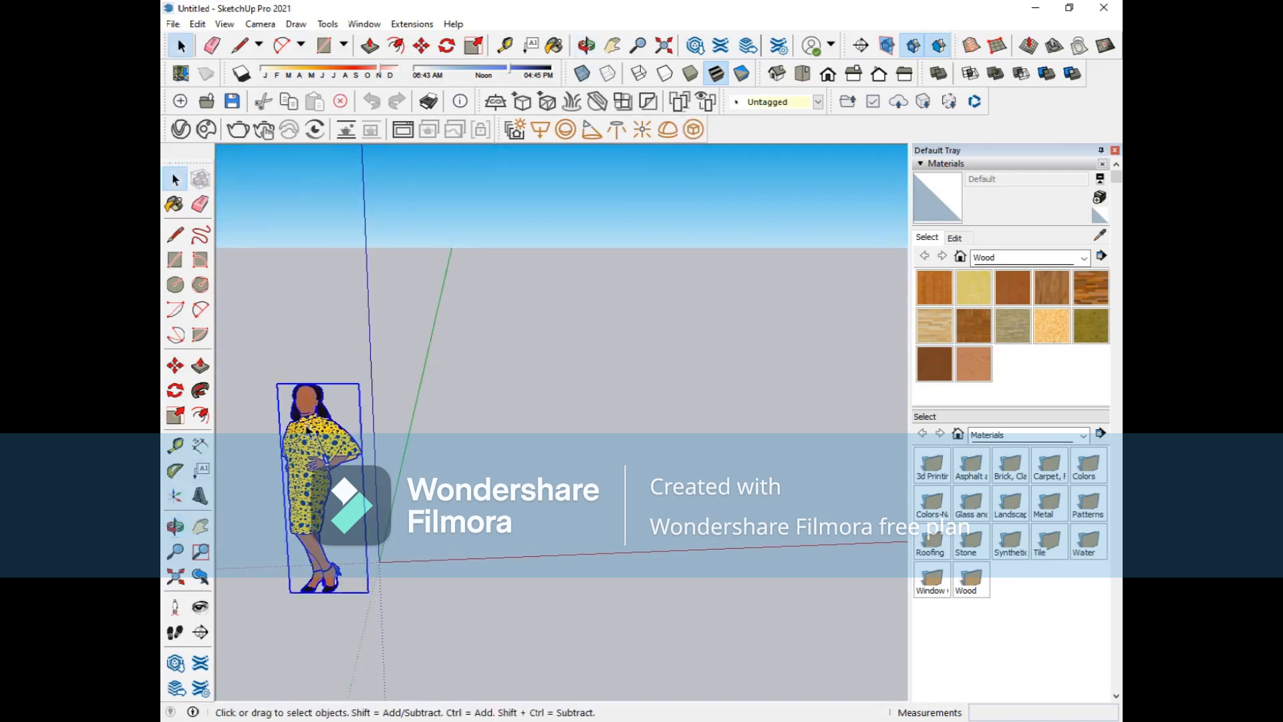
key(Delete)
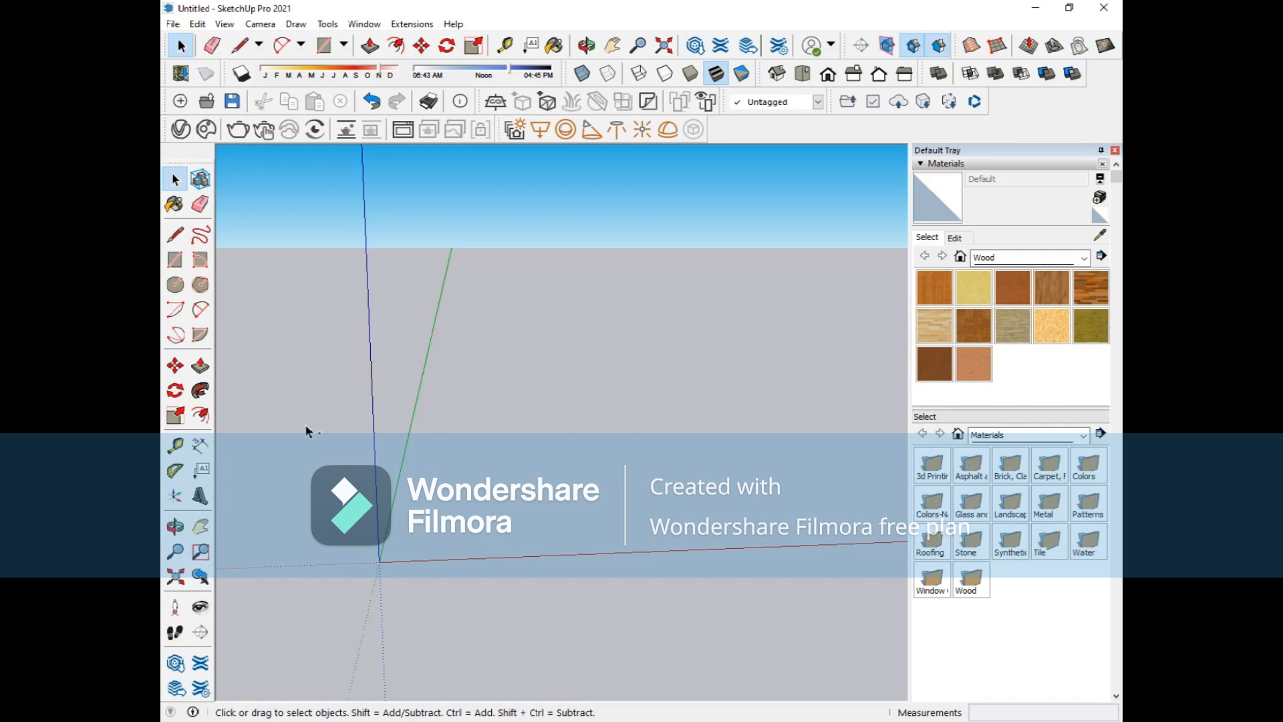
key(ctrl+z)
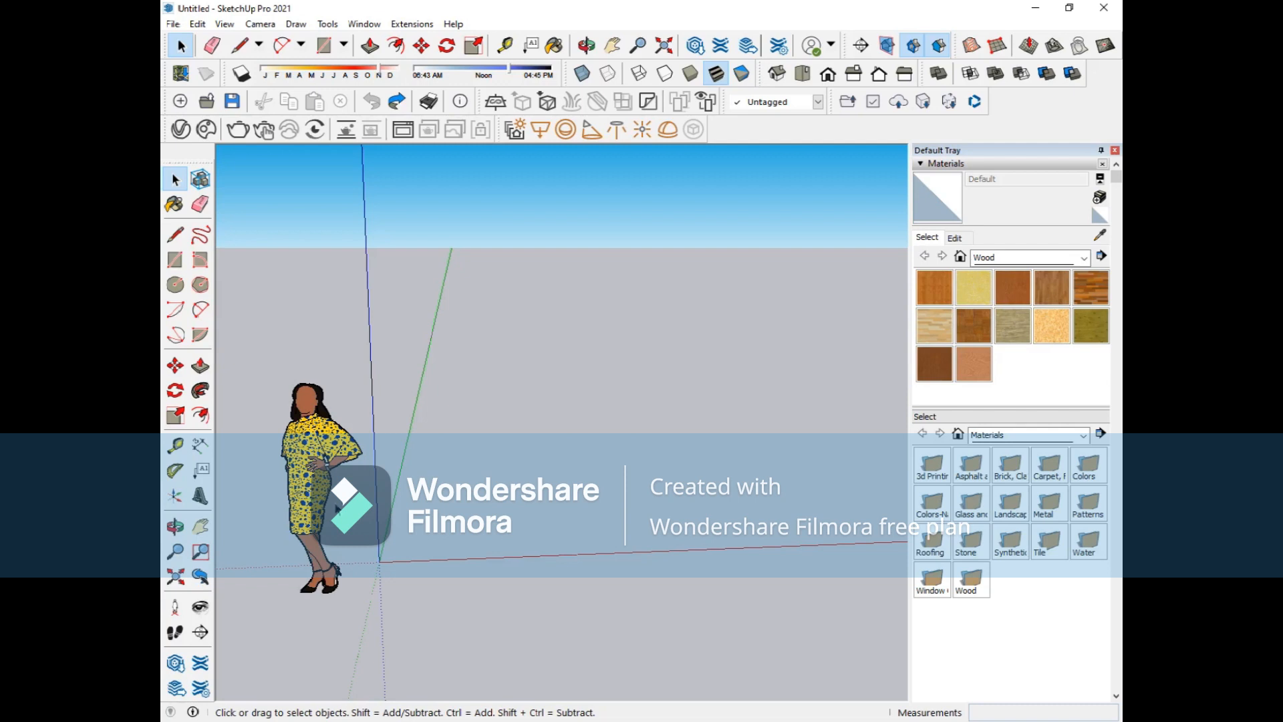
middle_drag(473, 452, 472, 435)
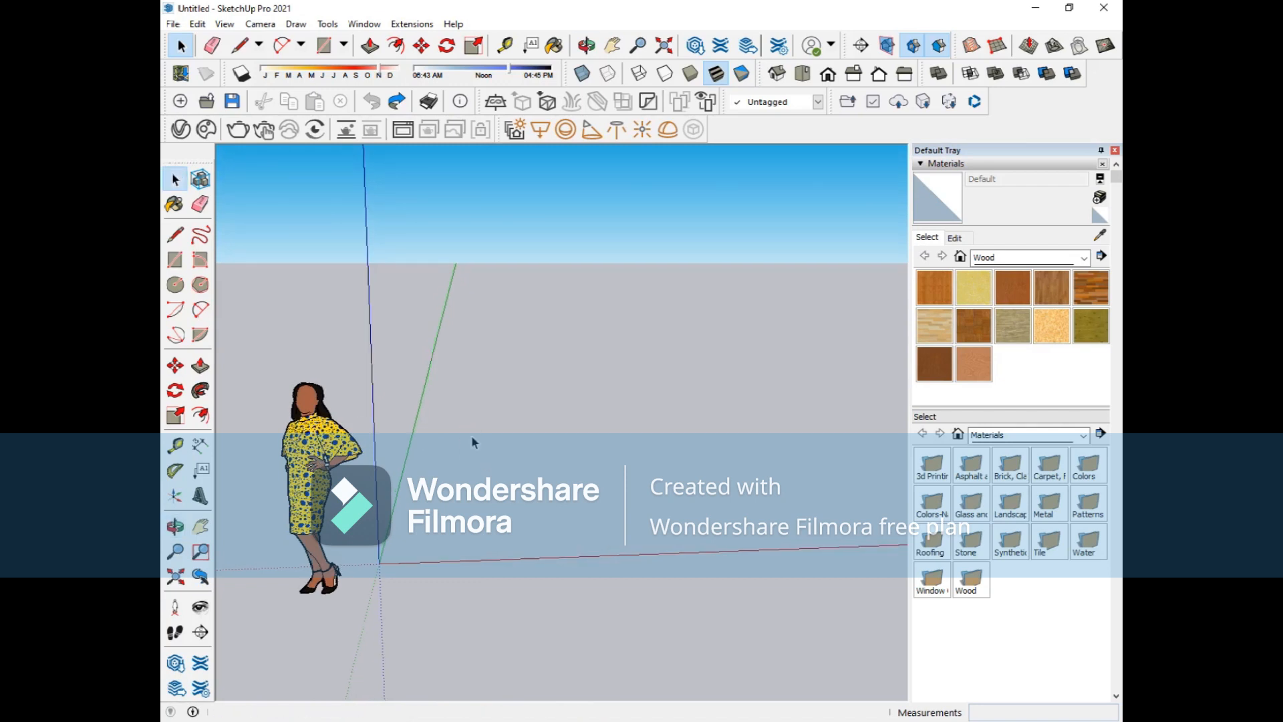
key(ctrl+y)
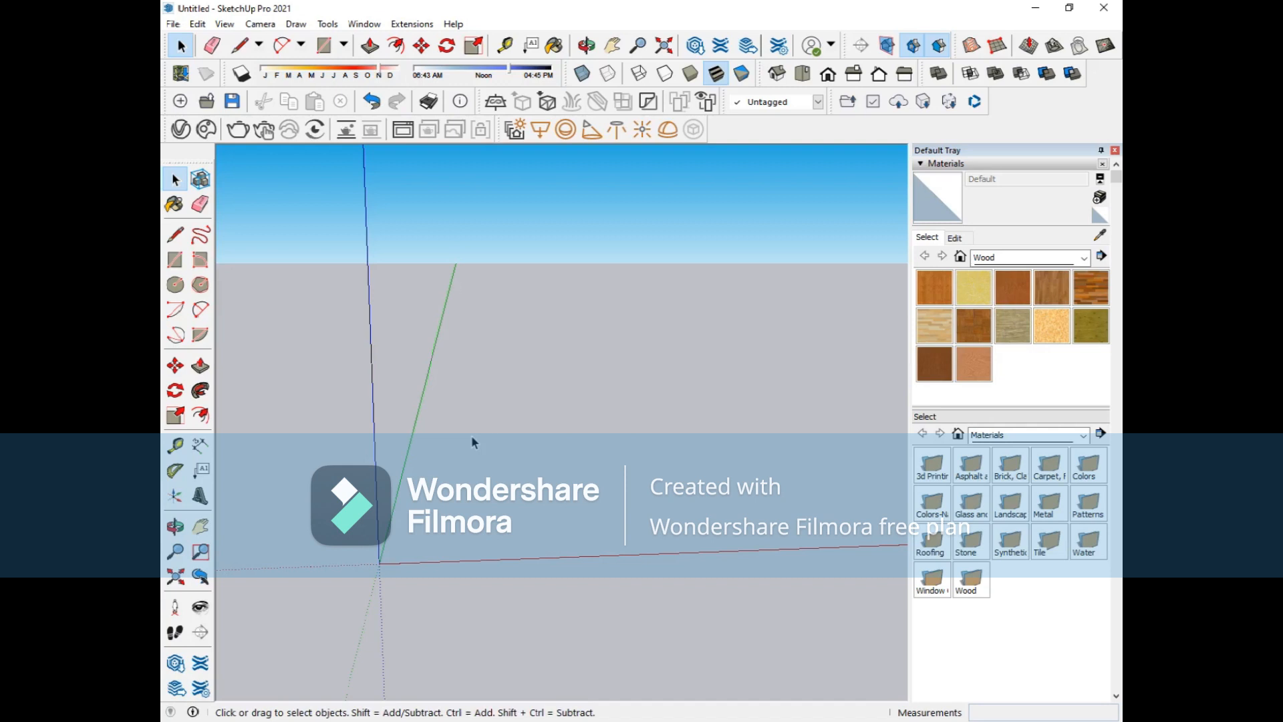
key(ctrl+z)
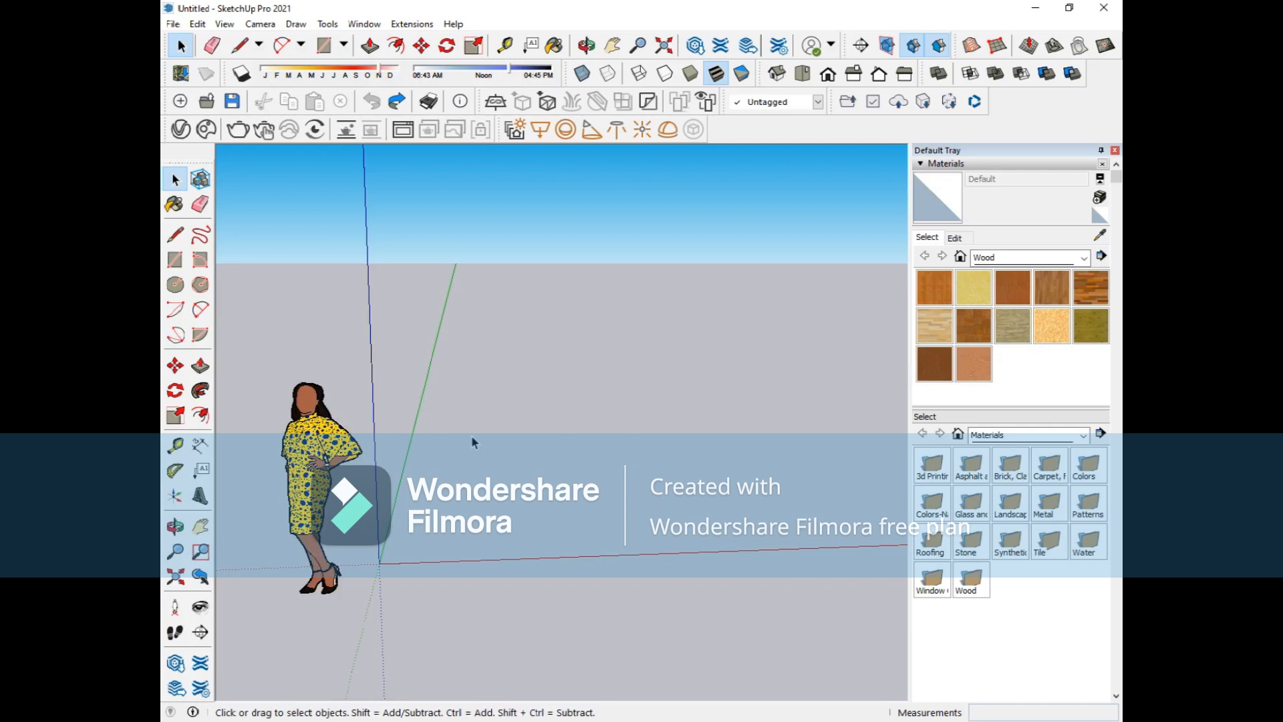
- Delete the default standing figure beside the origin
middle_click(491, 437)
middle_click(491, 437)
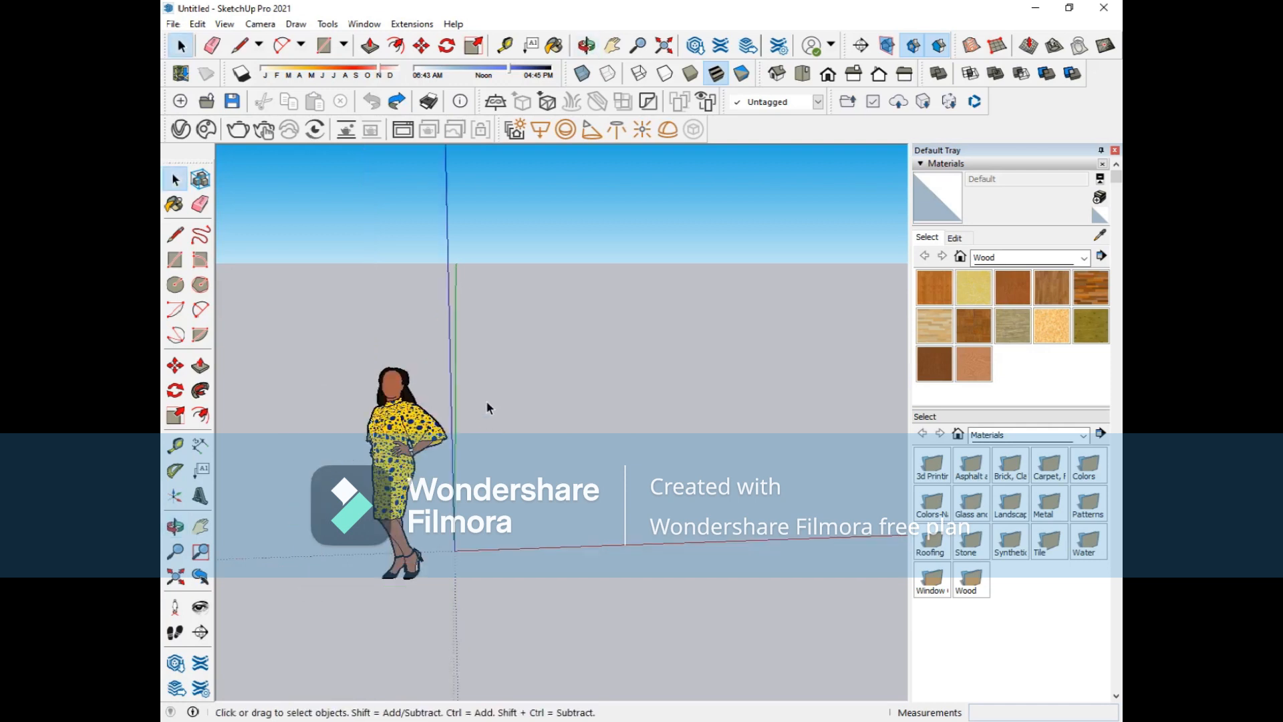
middle_click(510, 419)
middle_click(511, 418)
middle_click(535, 420)
middle_click(535, 420)
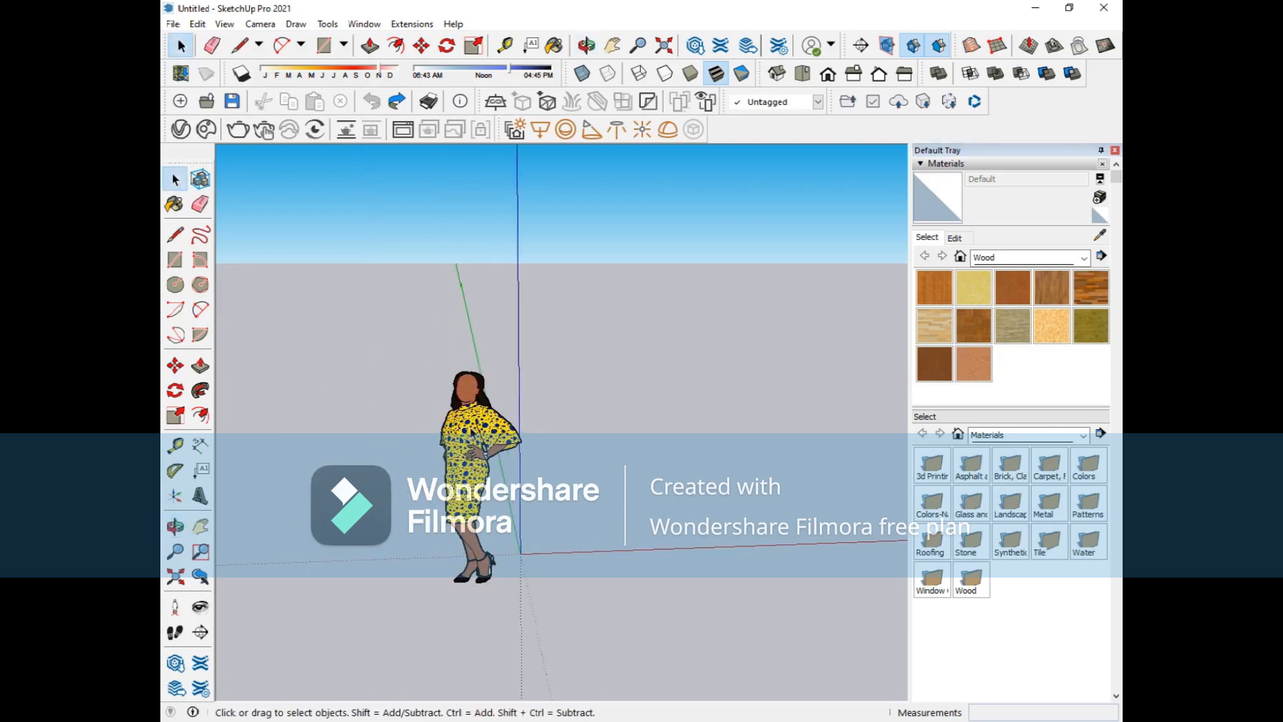
click(498, 441)
click(563, 420)
click(501, 435)
key(Delete)
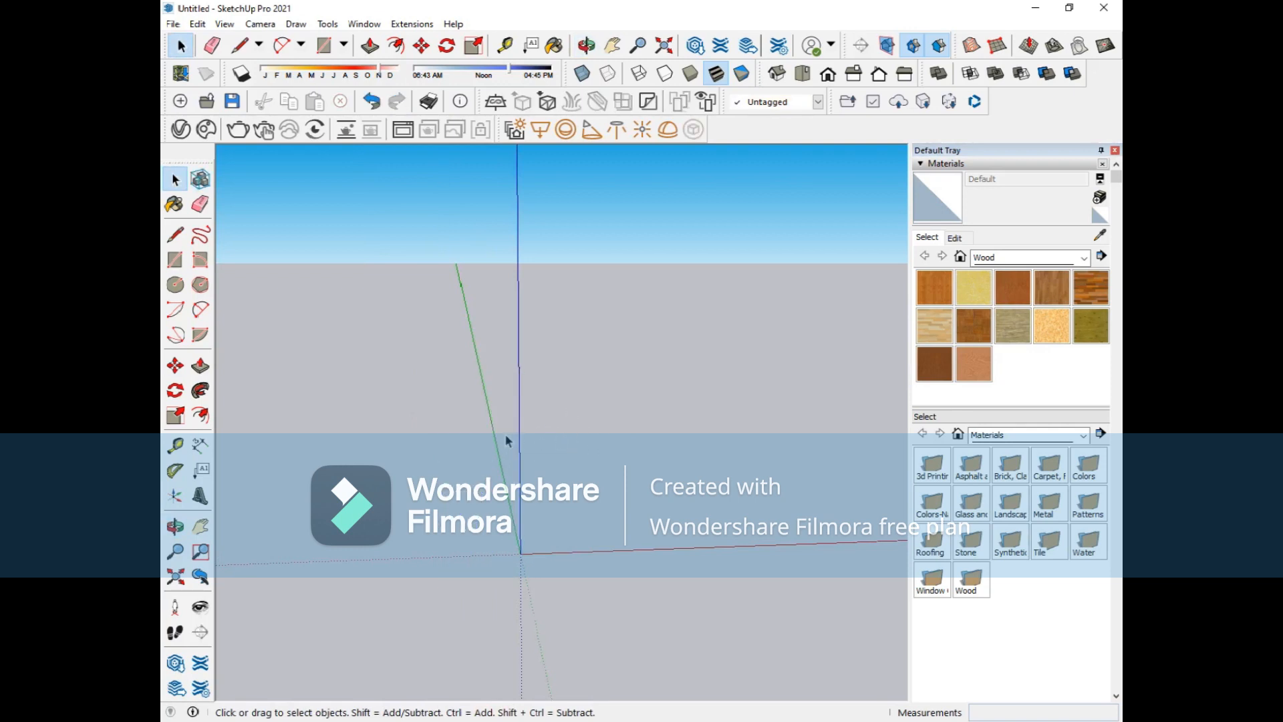
- Choose the Groundcover River Rock 4 inch material from the Landscaping, Fencing and Vegetation collection
middle_drag(559, 430, 535, 445)
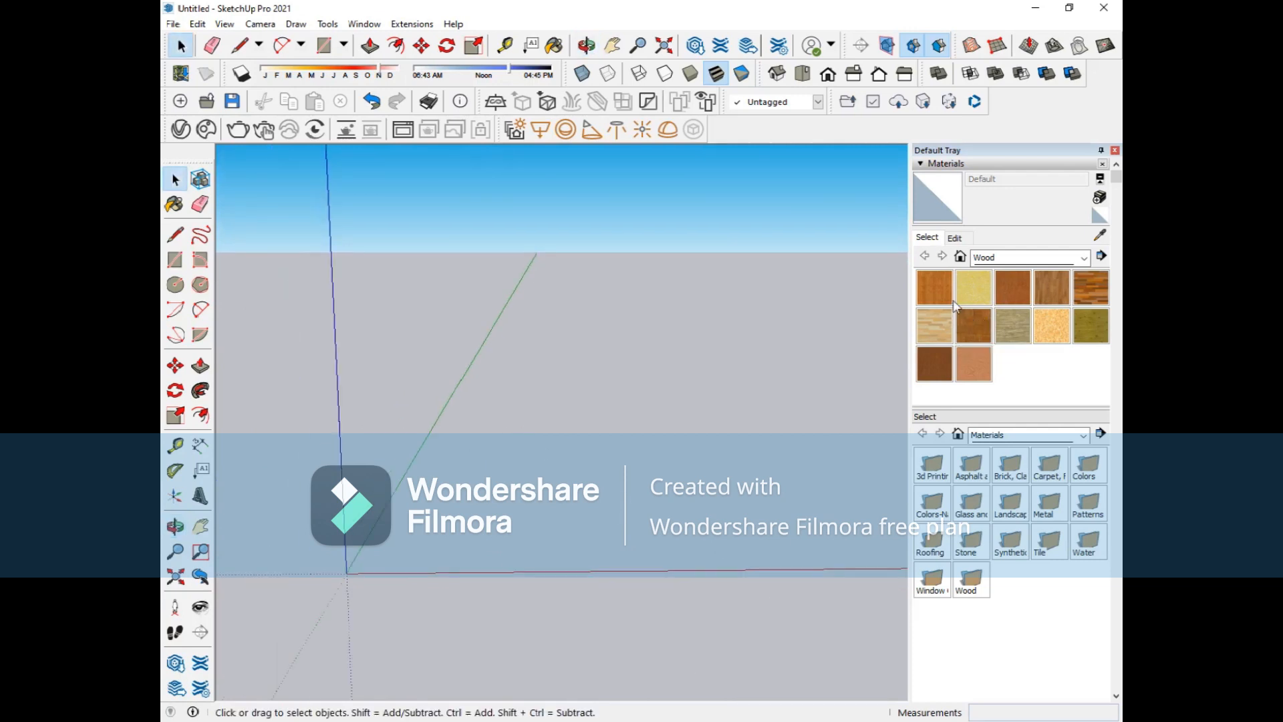
click(1001, 262)
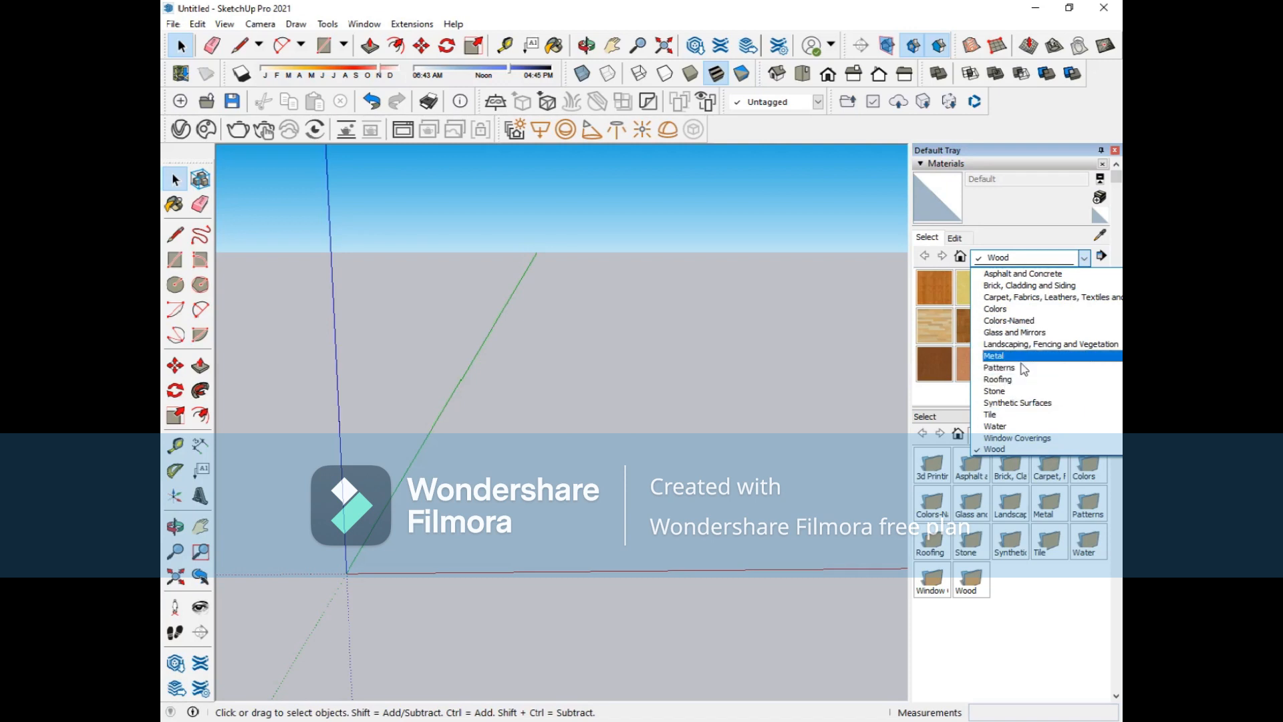
click(1081, 355)
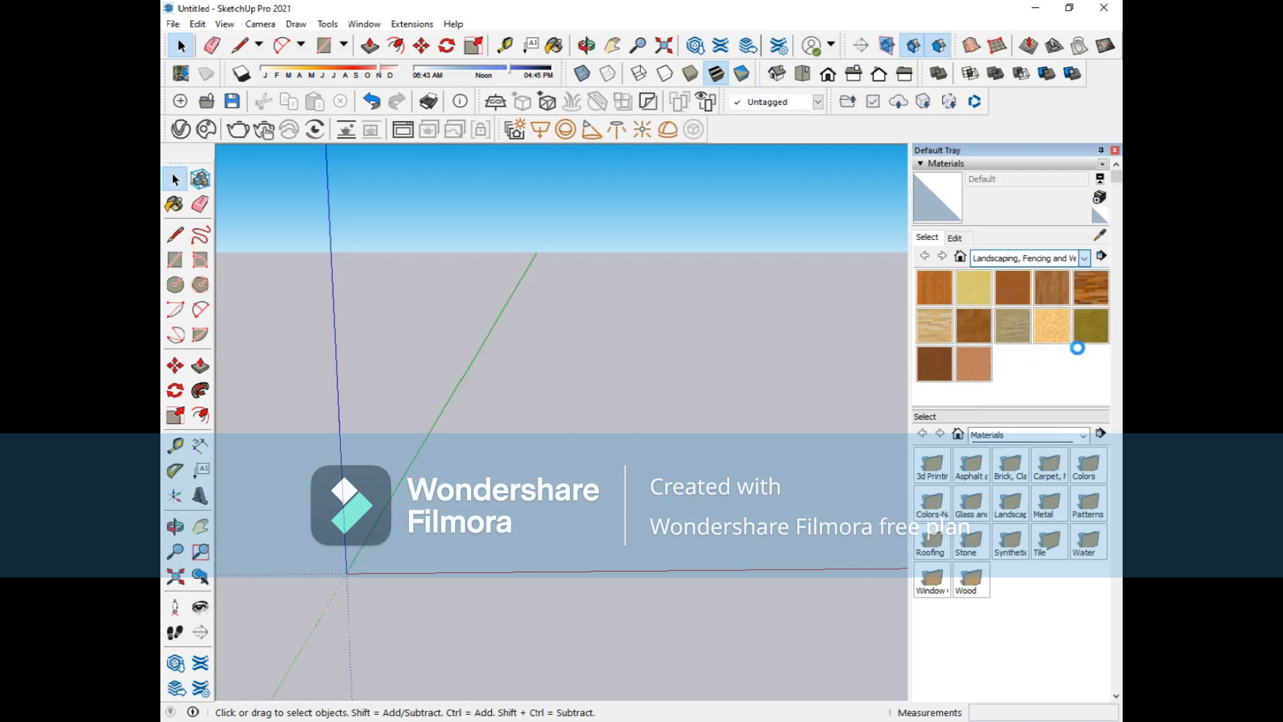
drag(1106, 290, 1108, 321)
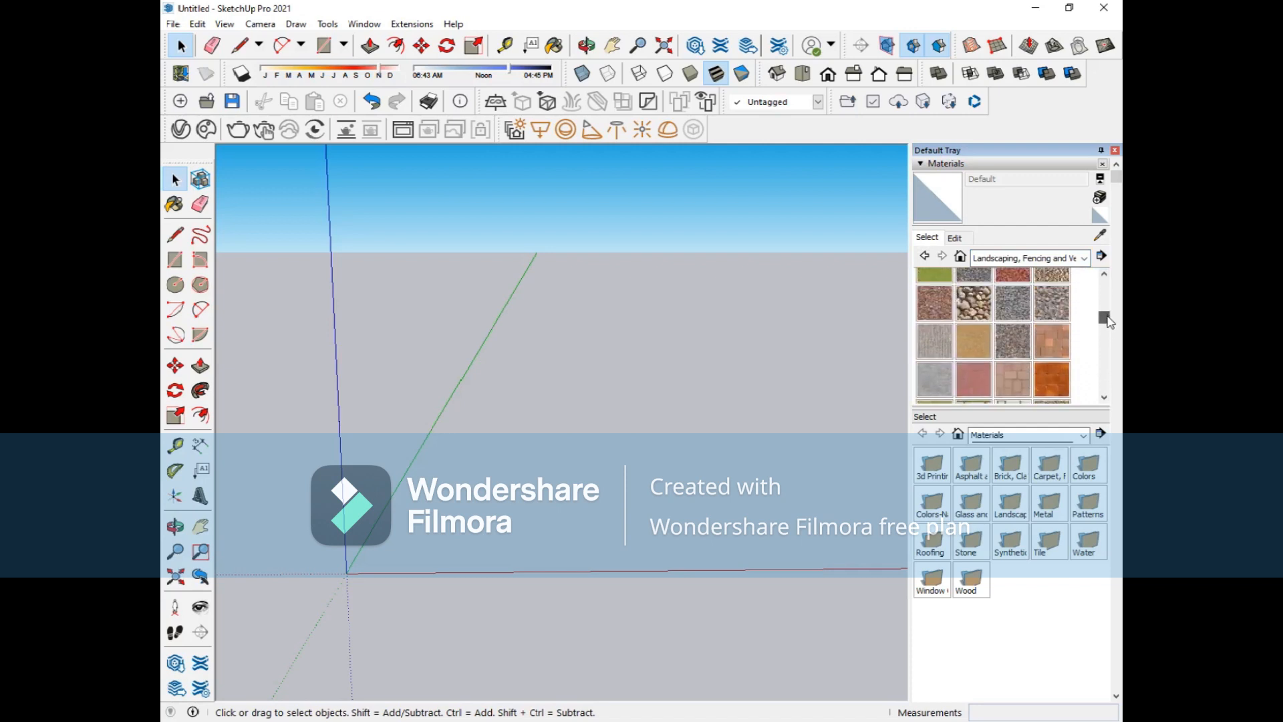
click(977, 312)
- Draw a small rectangle on the ground near the origin and paint it with Groundcover River Rock 4 inch
key(r)
click(425, 500)
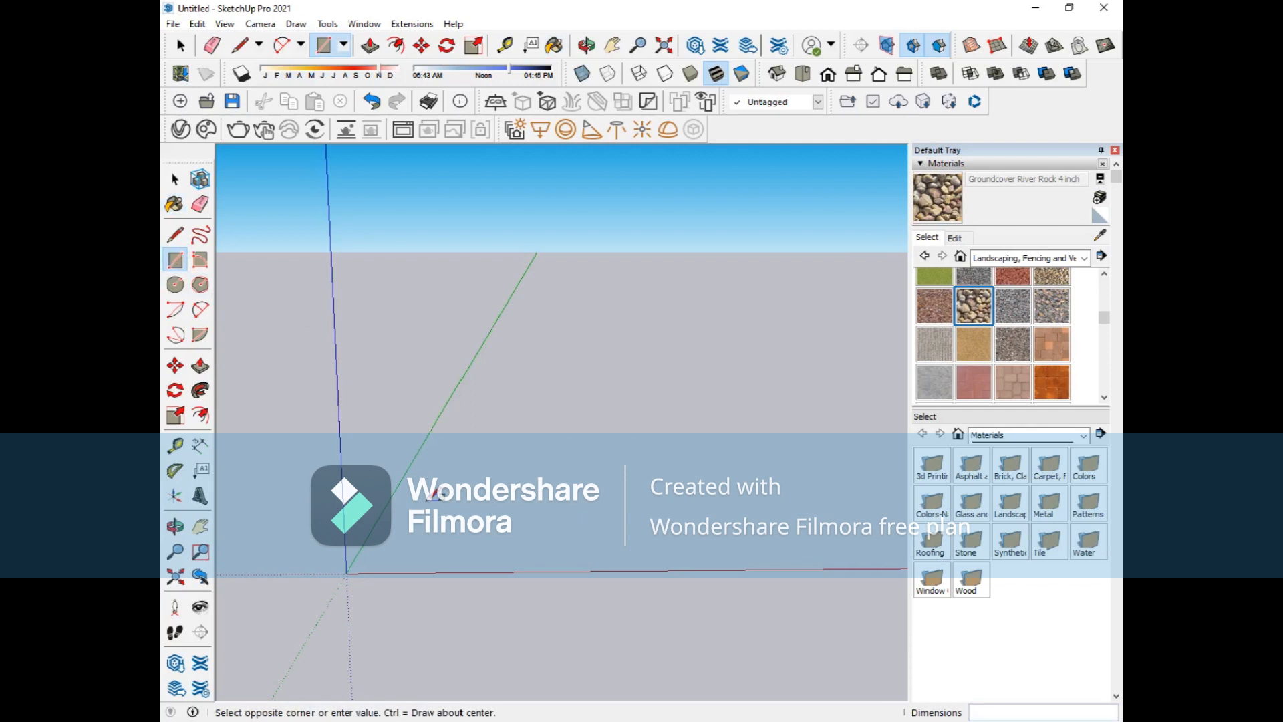
click(494, 512)
click(943, 204)
click(462, 505)
- Look at the painted rectangle beside the origin from slightly different angles and distances
scroll(462, 504, down, 1)
scroll(462, 506, down, 1)
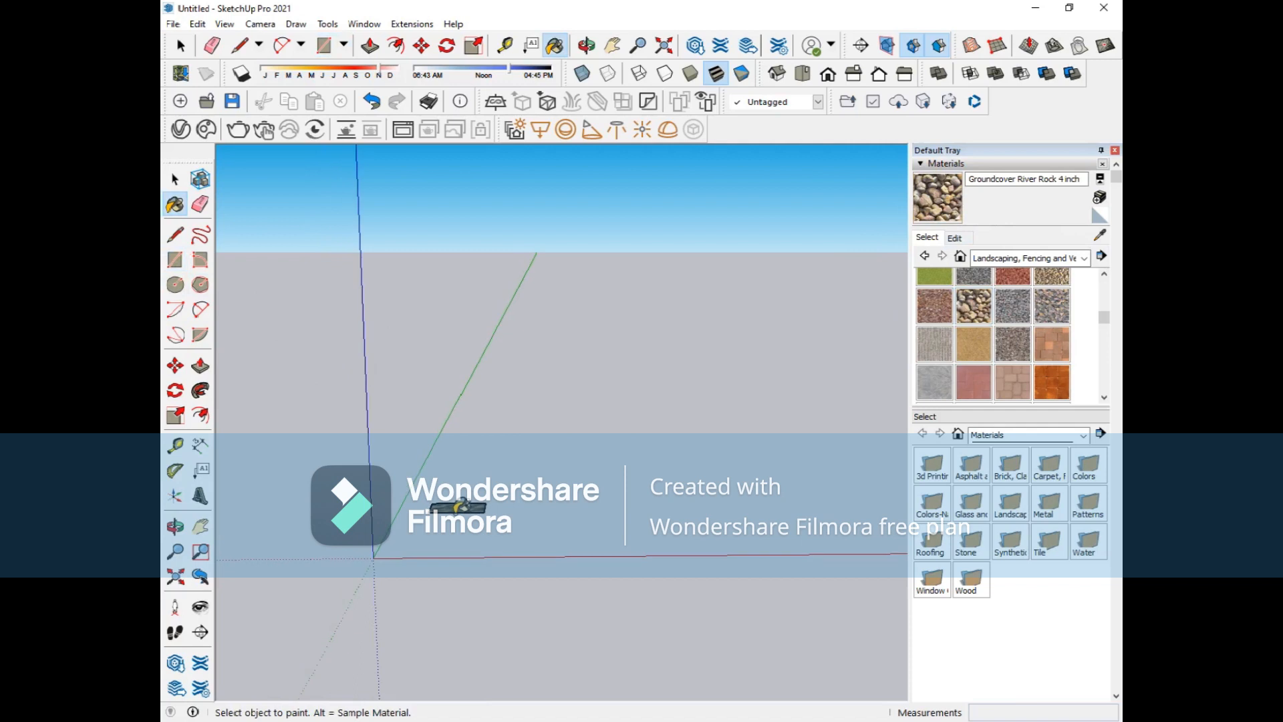
scroll(461, 506, down, 1)
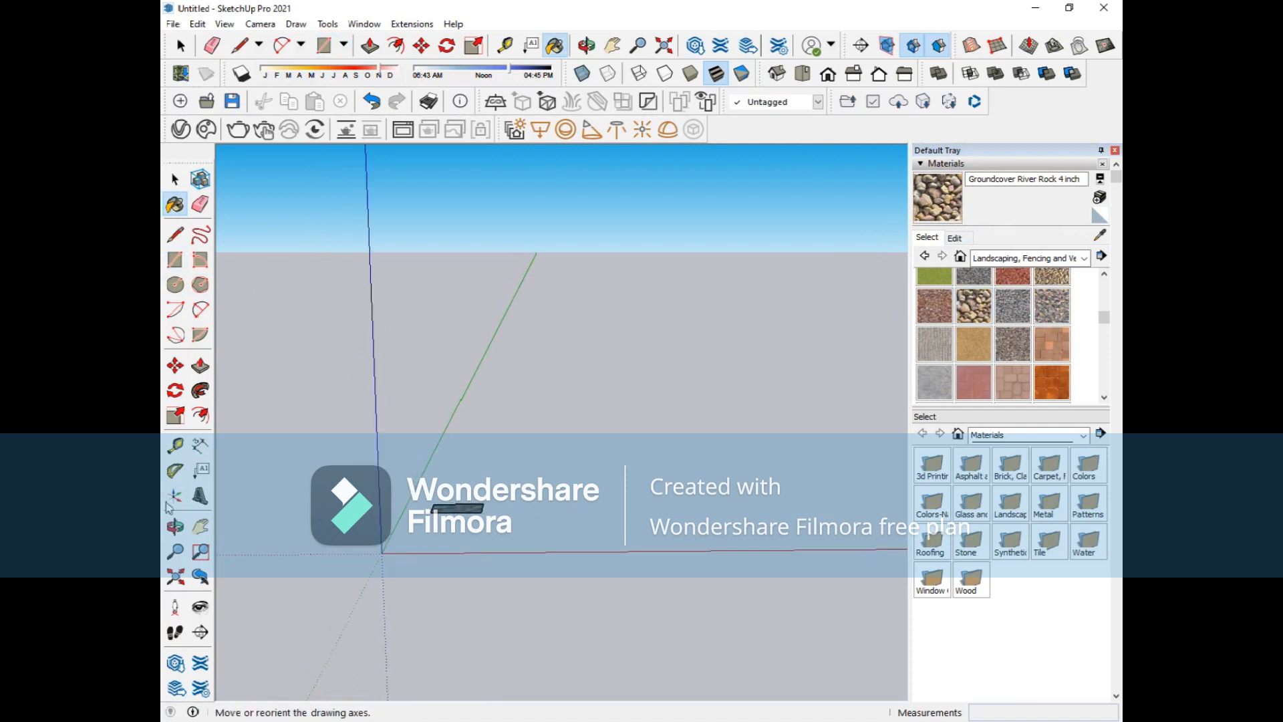
click(175, 526)
drag(494, 528, 421, 536)
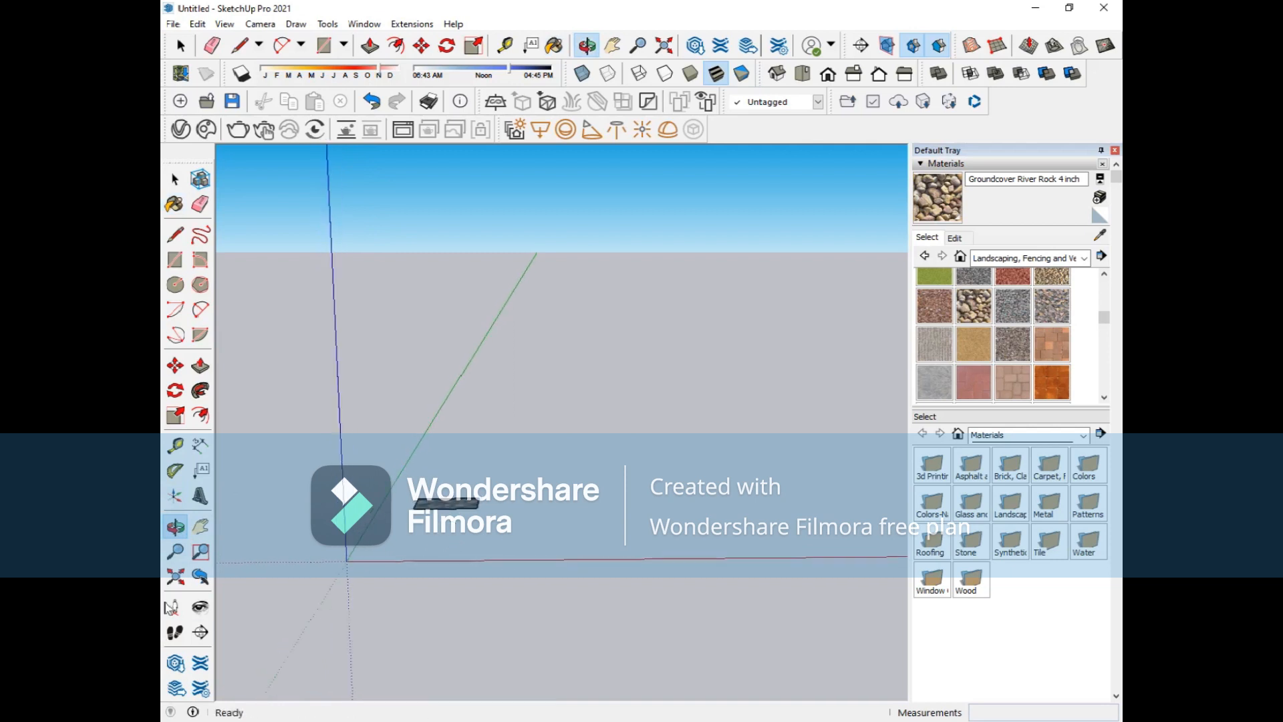
click(201, 551)
key(b)
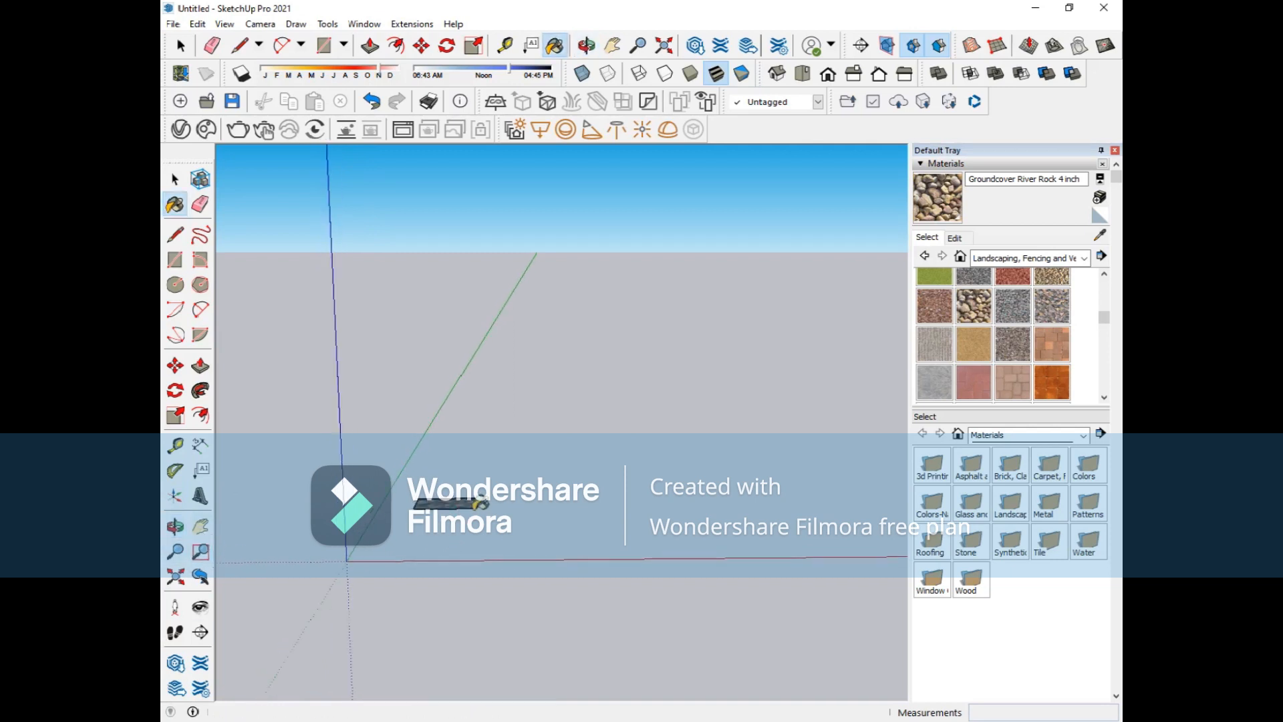
click(178, 554)
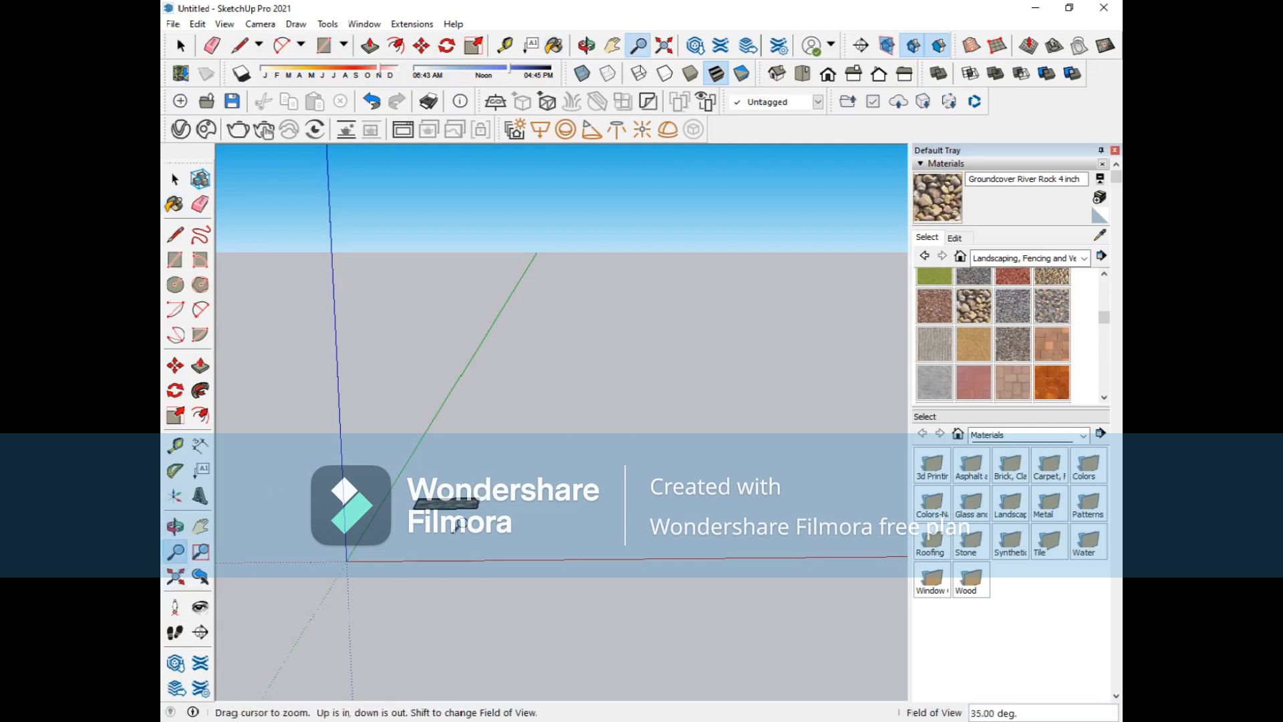
scroll(455, 506, down, 3)
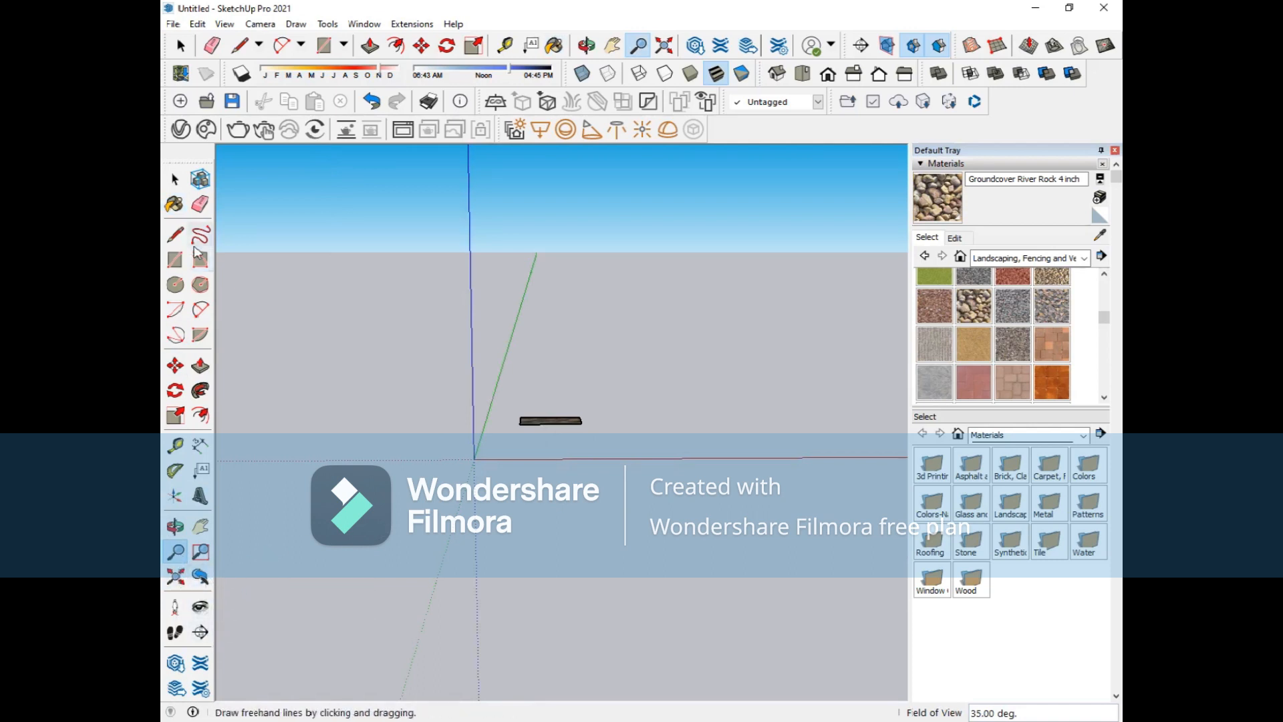
- Pan and zoom in on the painted rectangle to examine its river rock texture up close
click(175, 179)
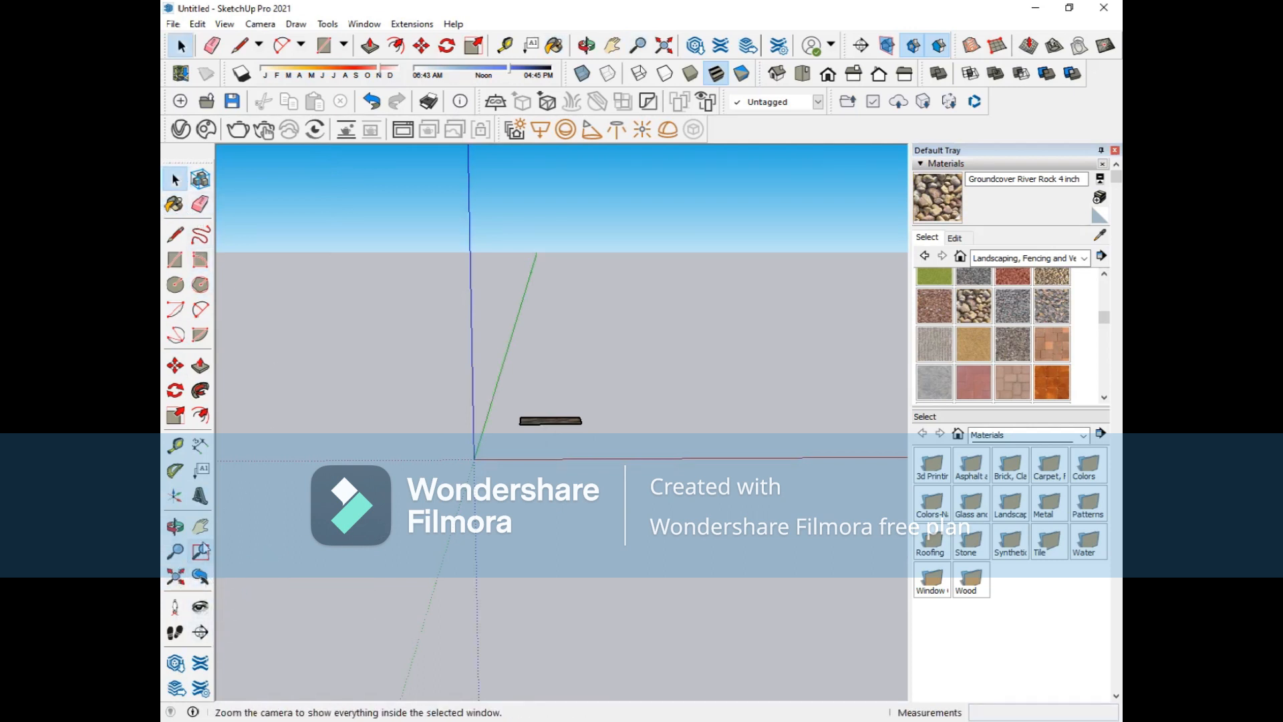
click(200, 526)
drag(610, 395, 561, 487)
double_click(455, 565)
scroll(642, 354, up, 4)
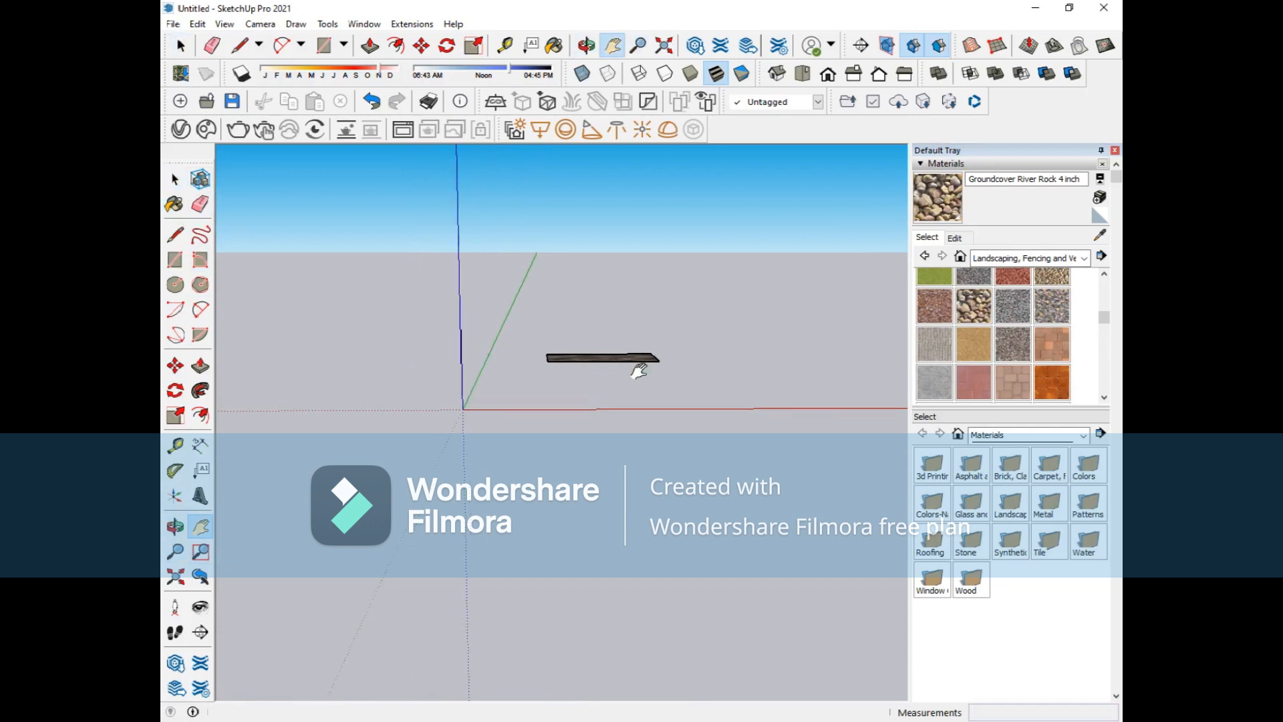
scroll(638, 371, down, 2)
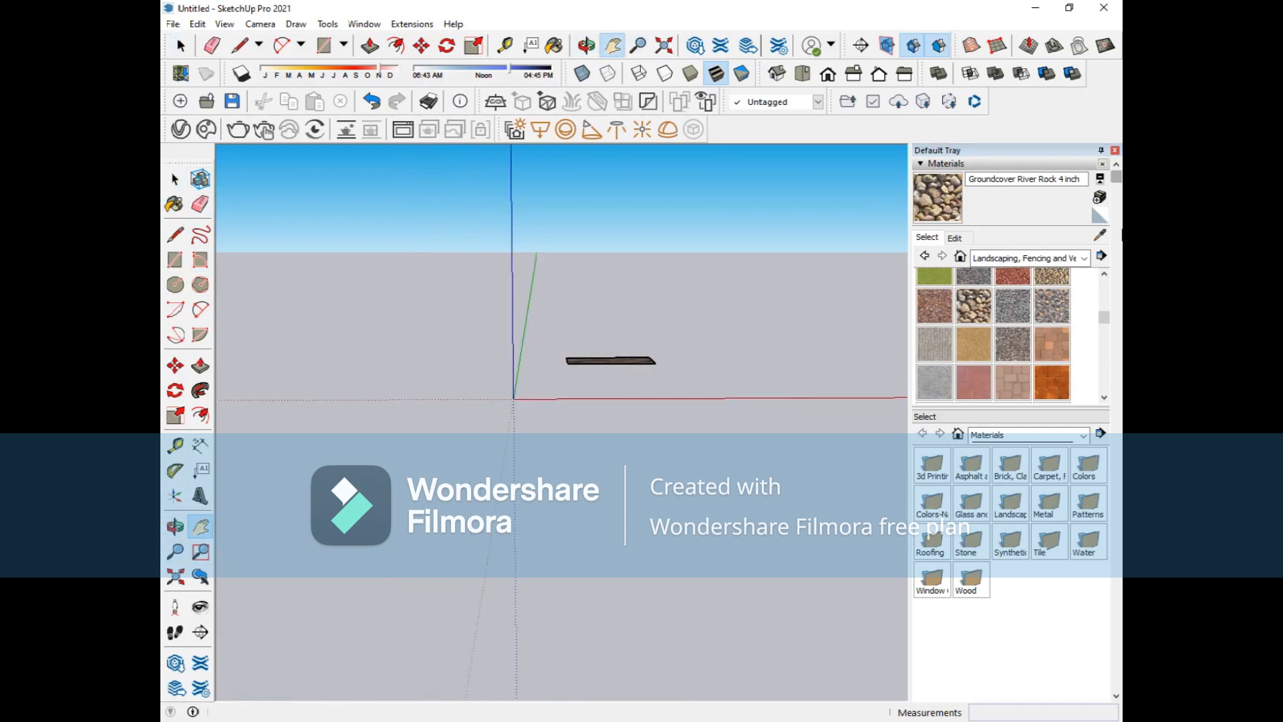
scroll(1120, 184, down, 5)
scroll(1121, 184, up, 5)
drag(644, 360, 459, 581)
scroll(459, 581, up, 2)
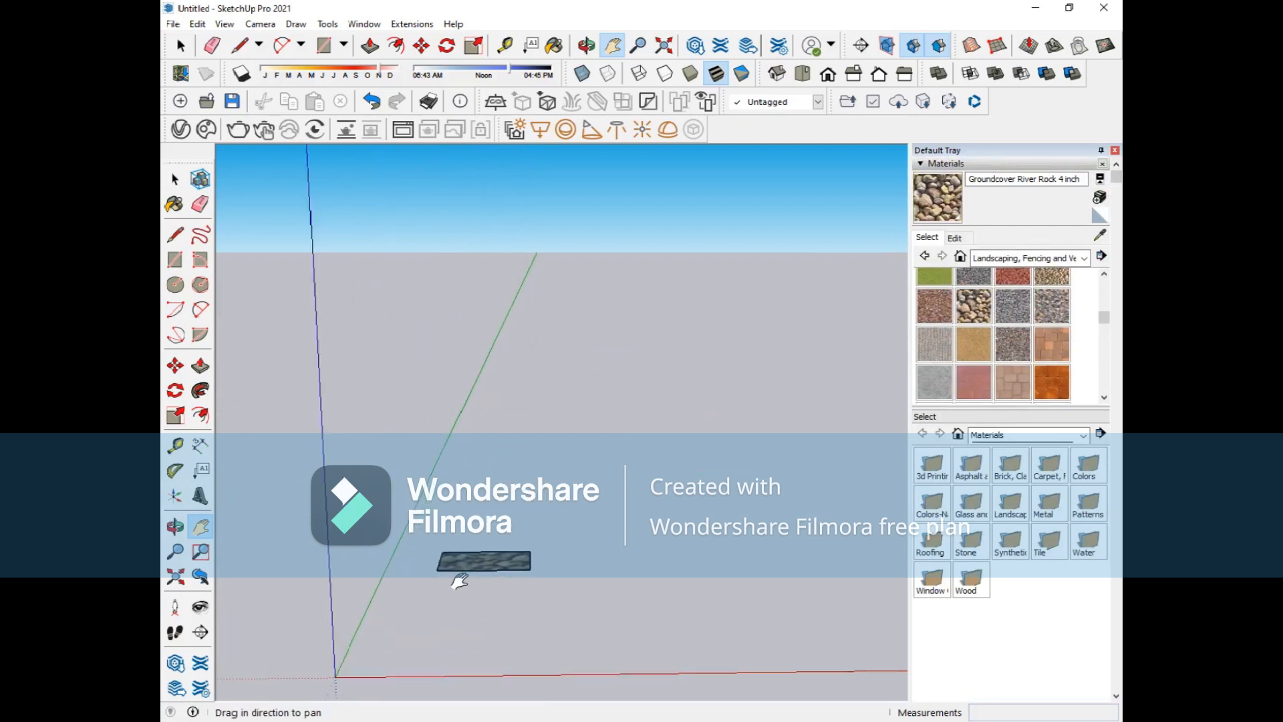
scroll(459, 581, up, 3)
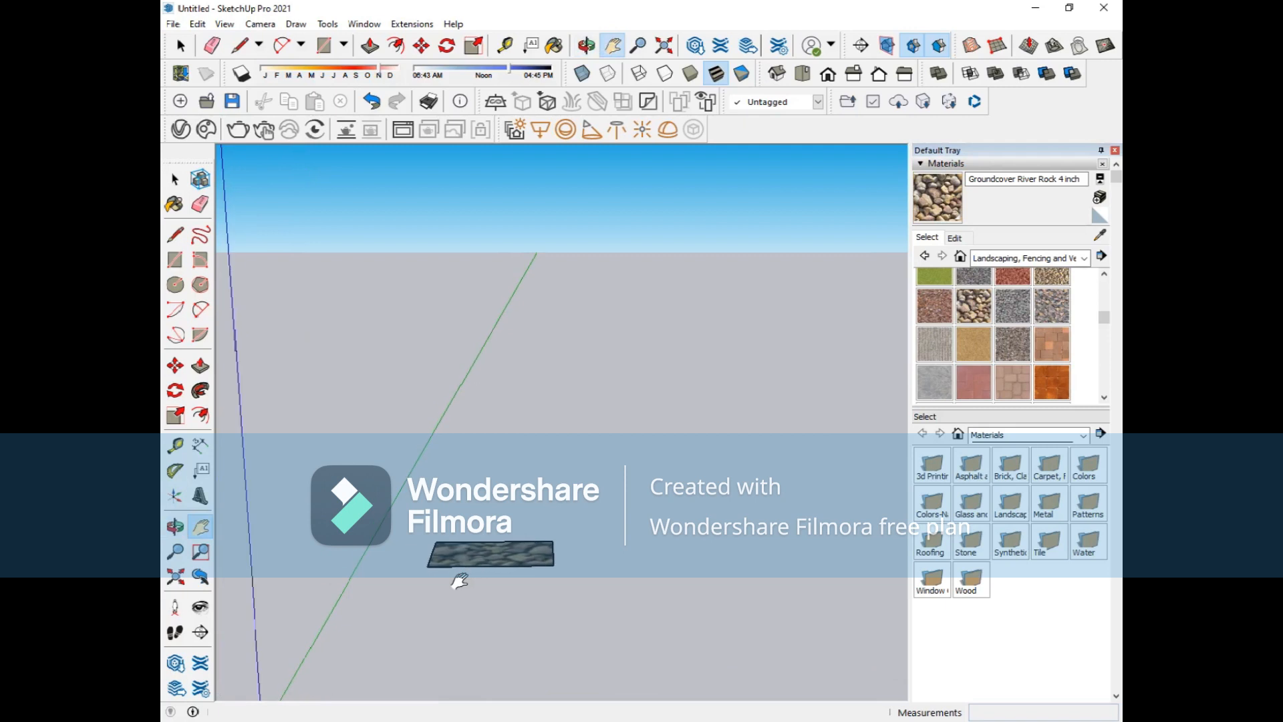
key(o)
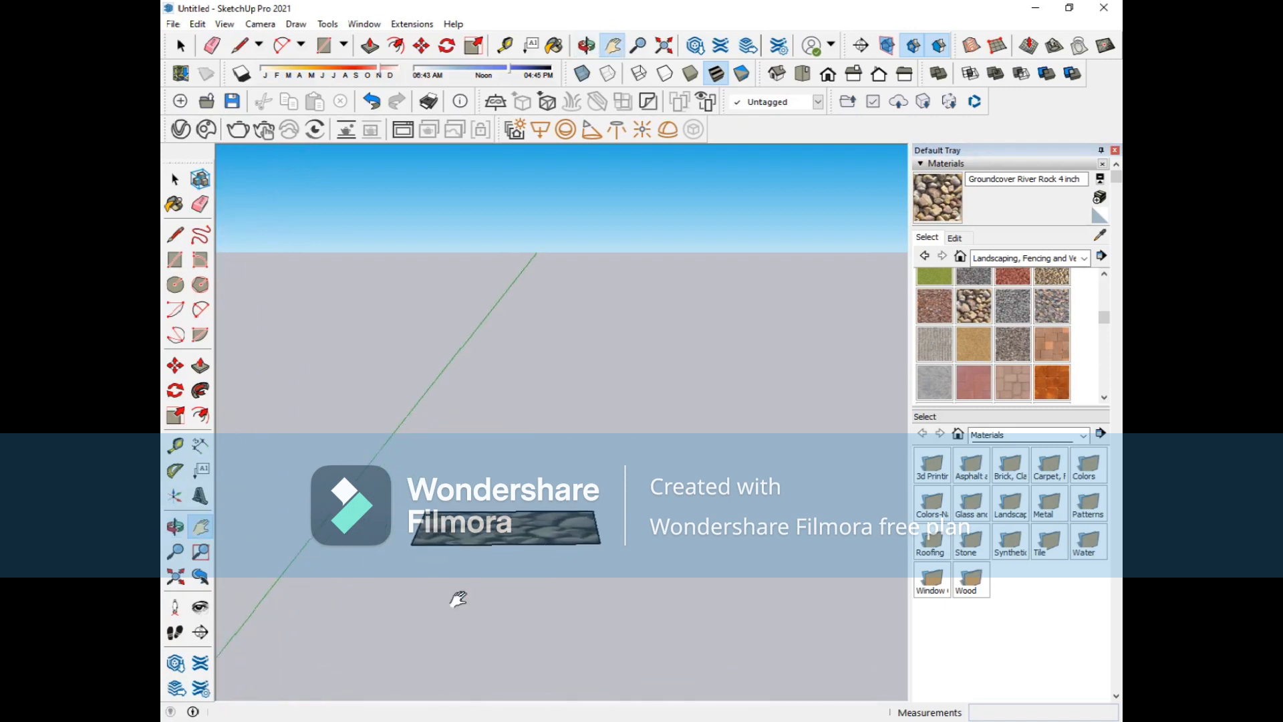
drag(454, 599, 458, 597)
key(h)
scroll(458, 596, up, 3)
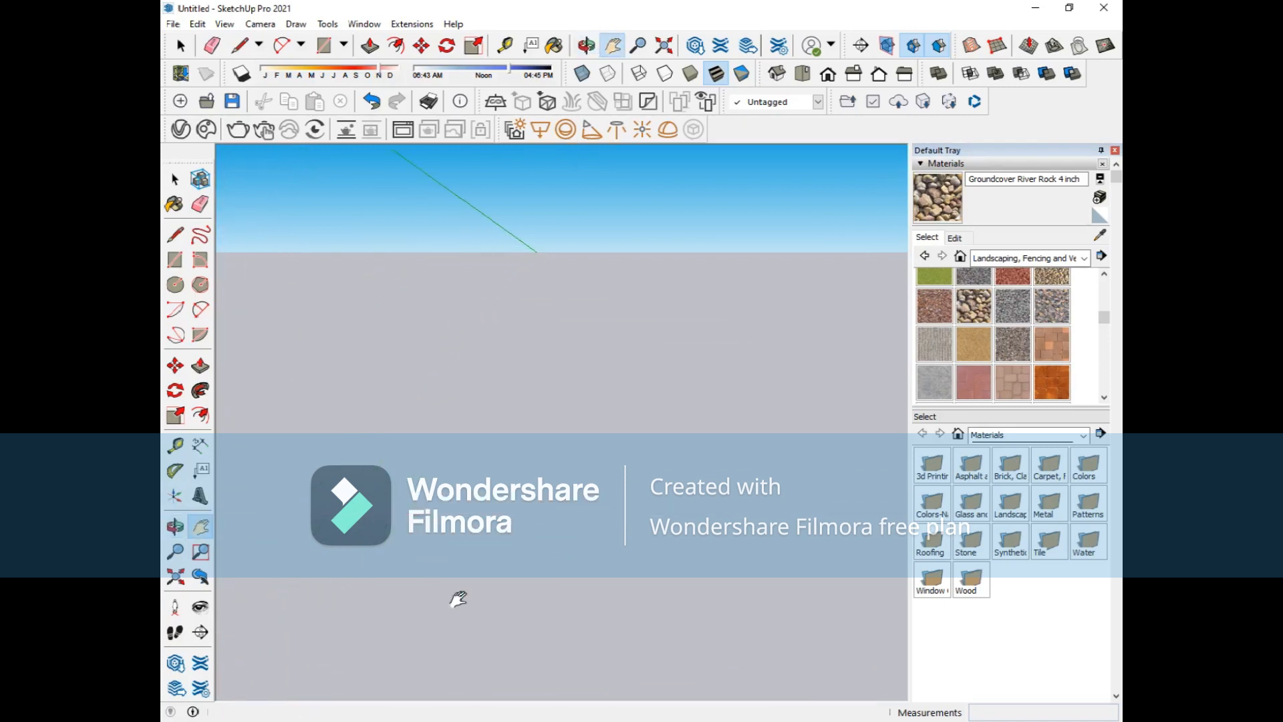
drag(657, 205, 398, 509)
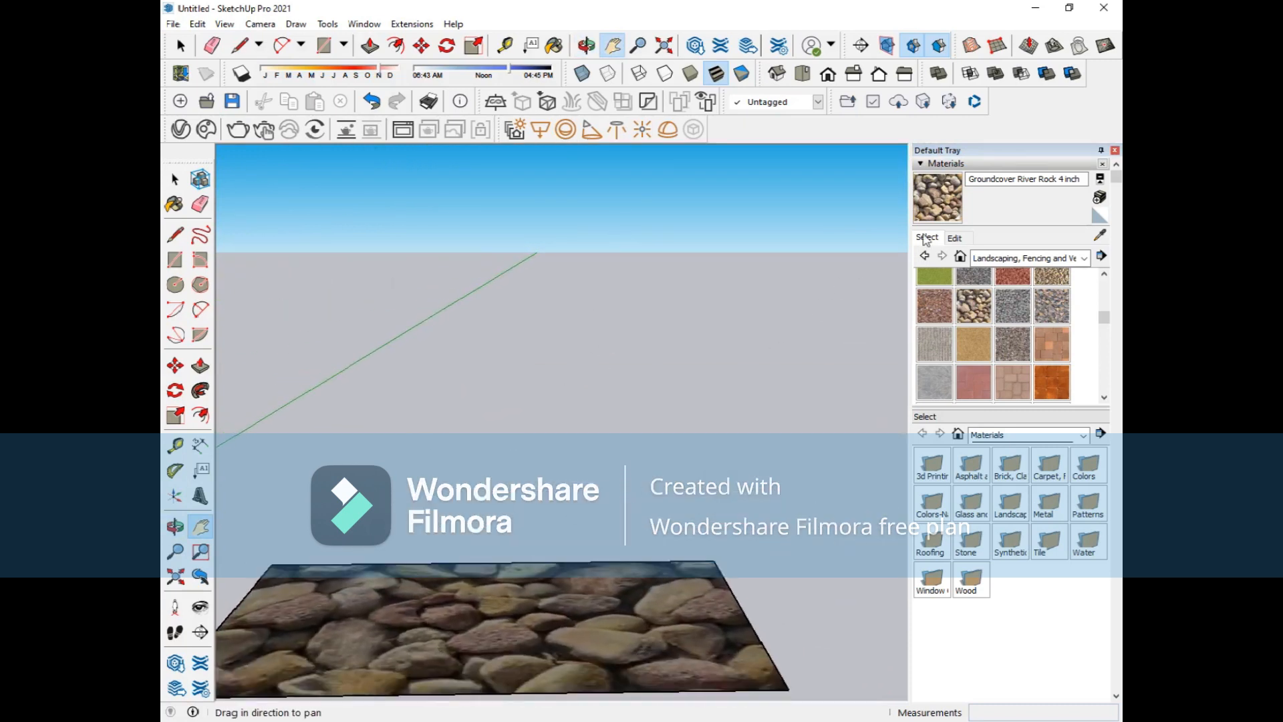
scroll(551, 632, down, 3)
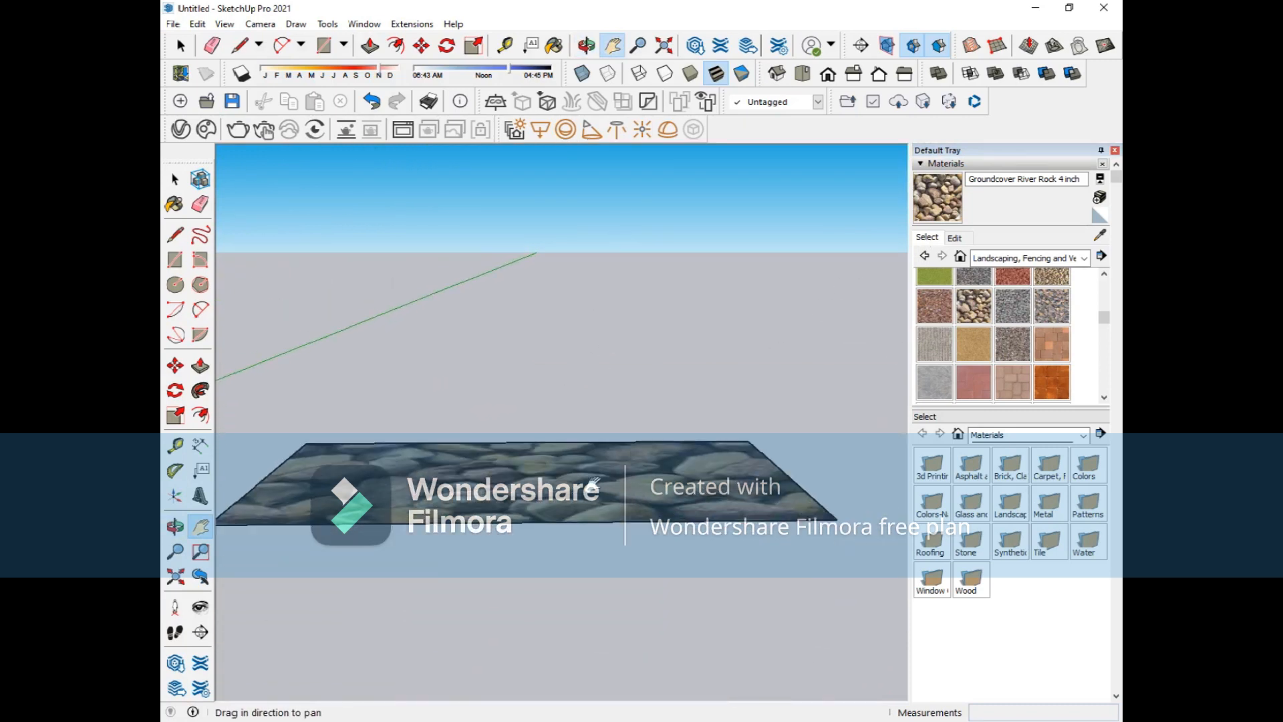
- Orbit to a higher viewpoint and inspect the whole river rock surface from above
click(175, 527)
drag(530, 278, 542, 384)
scroll(542, 385, down, 5)
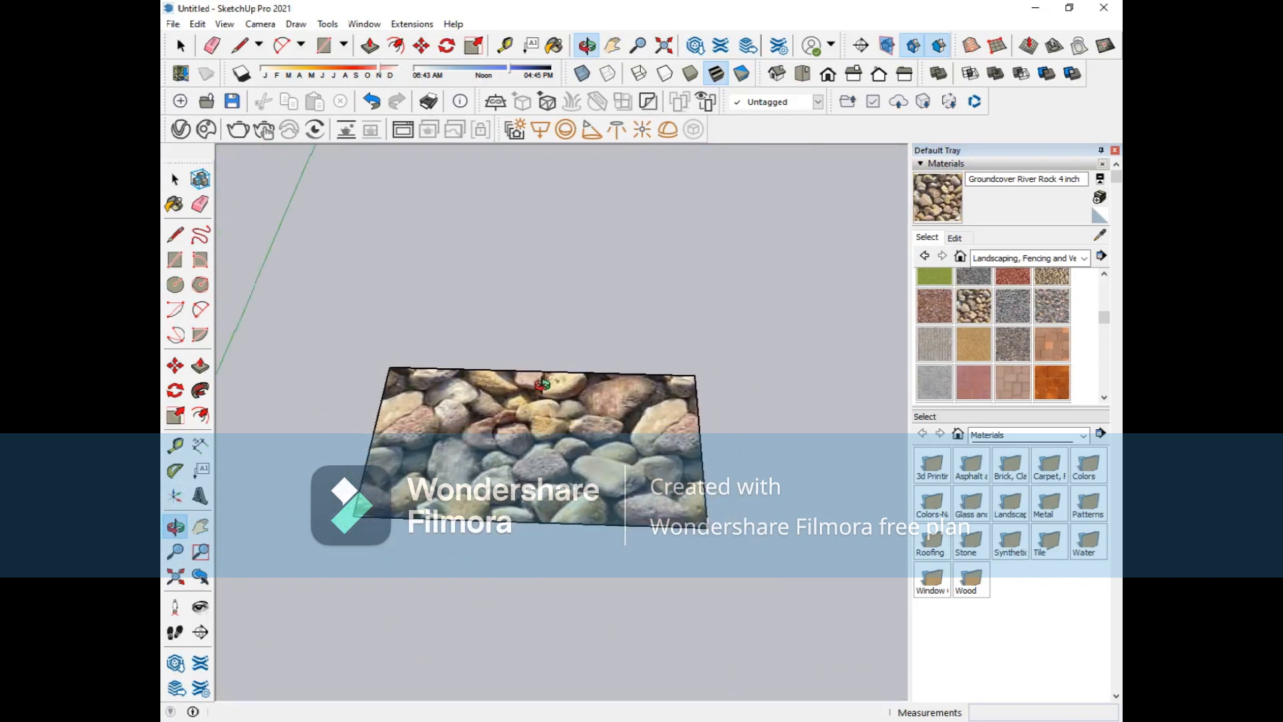
scroll(541, 384, down, 4)
scroll(542, 385, up, 4)
scroll(542, 384, up, 6)
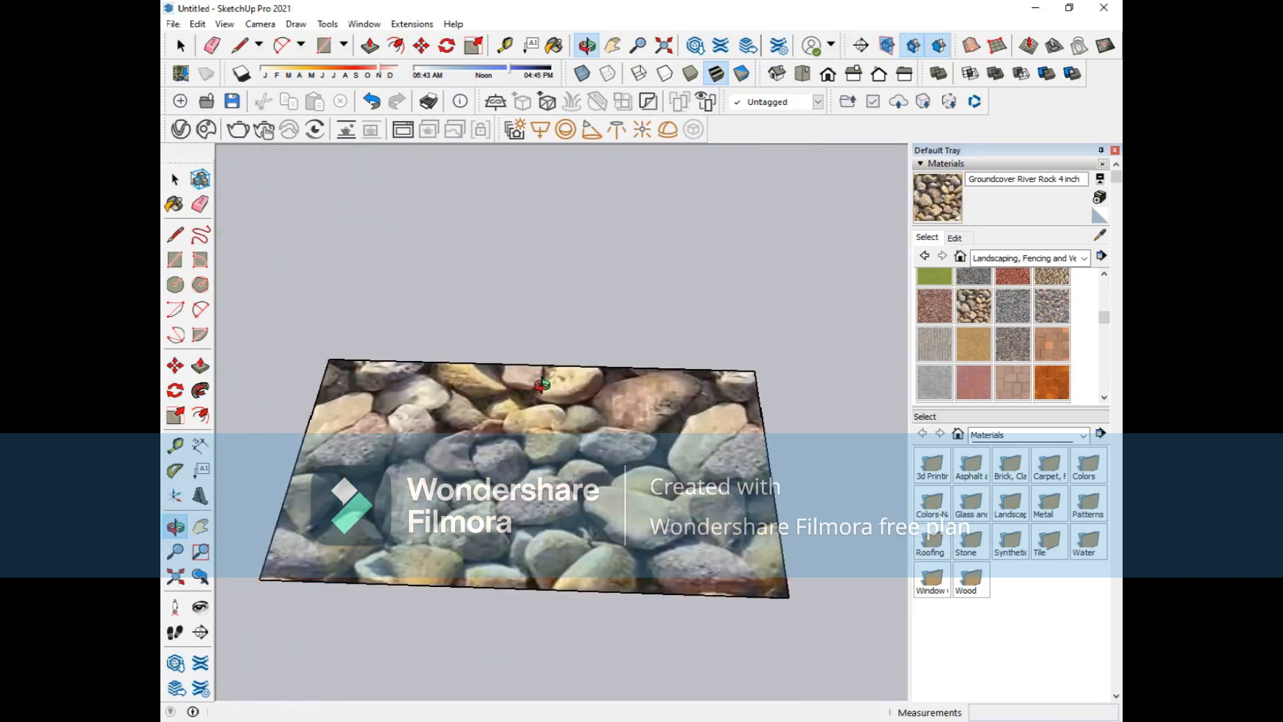
scroll(542, 385, down, 2)
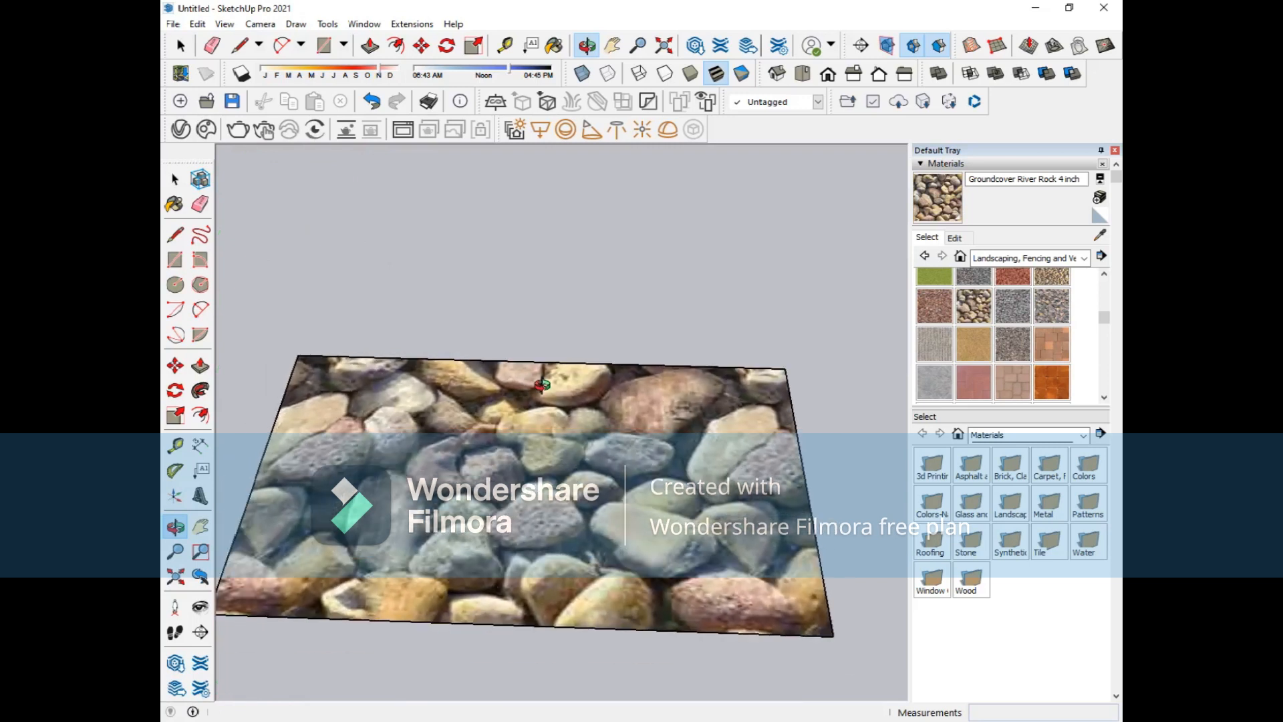
- Delete the river rock rectangle together with its edges
scroll(542, 385, down, 3)
drag(542, 385, 604, 323)
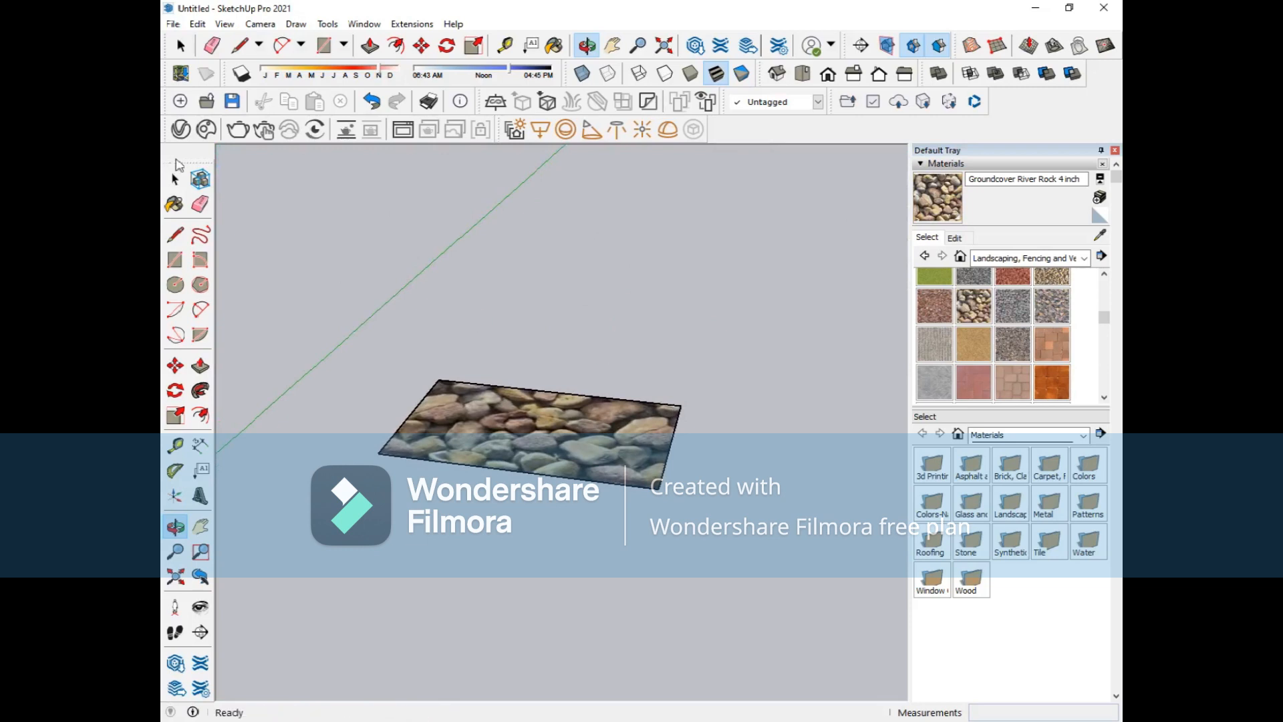
click(175, 179)
click(562, 406)
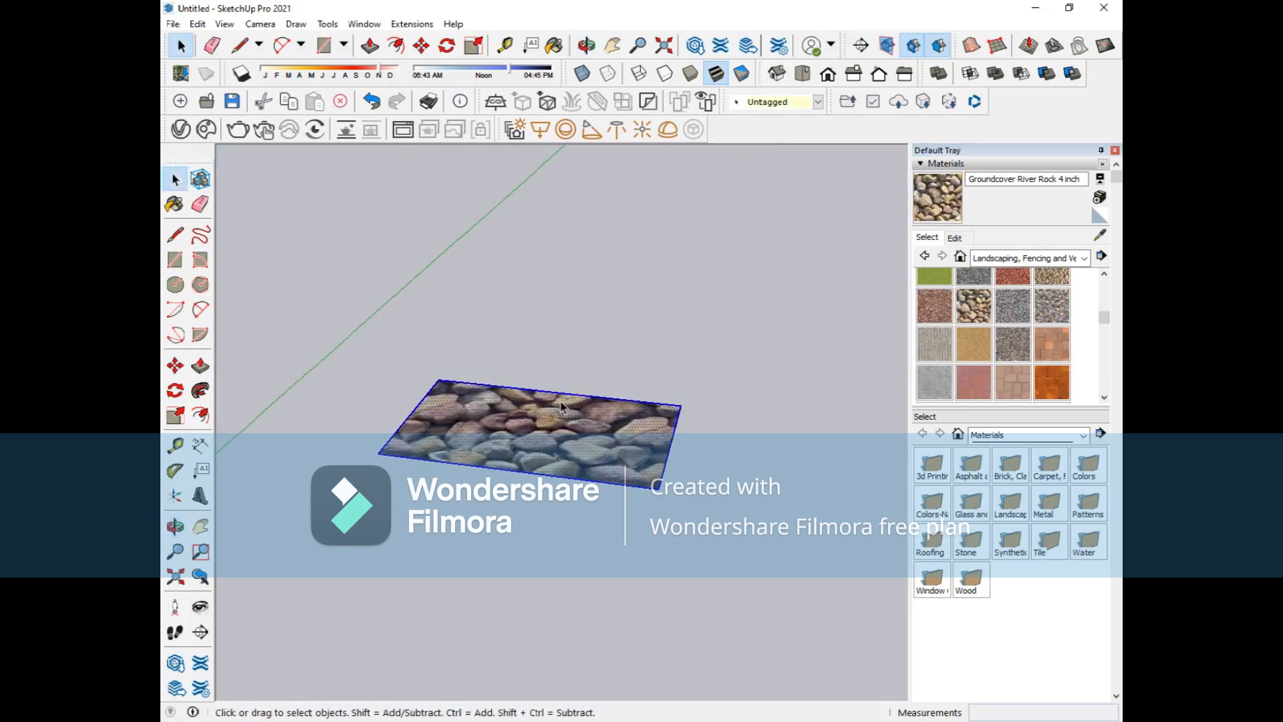
key(Delete)
- Look at the empty ground and the axes around the origin from different distances and angles
scroll(528, 318, up, 2)
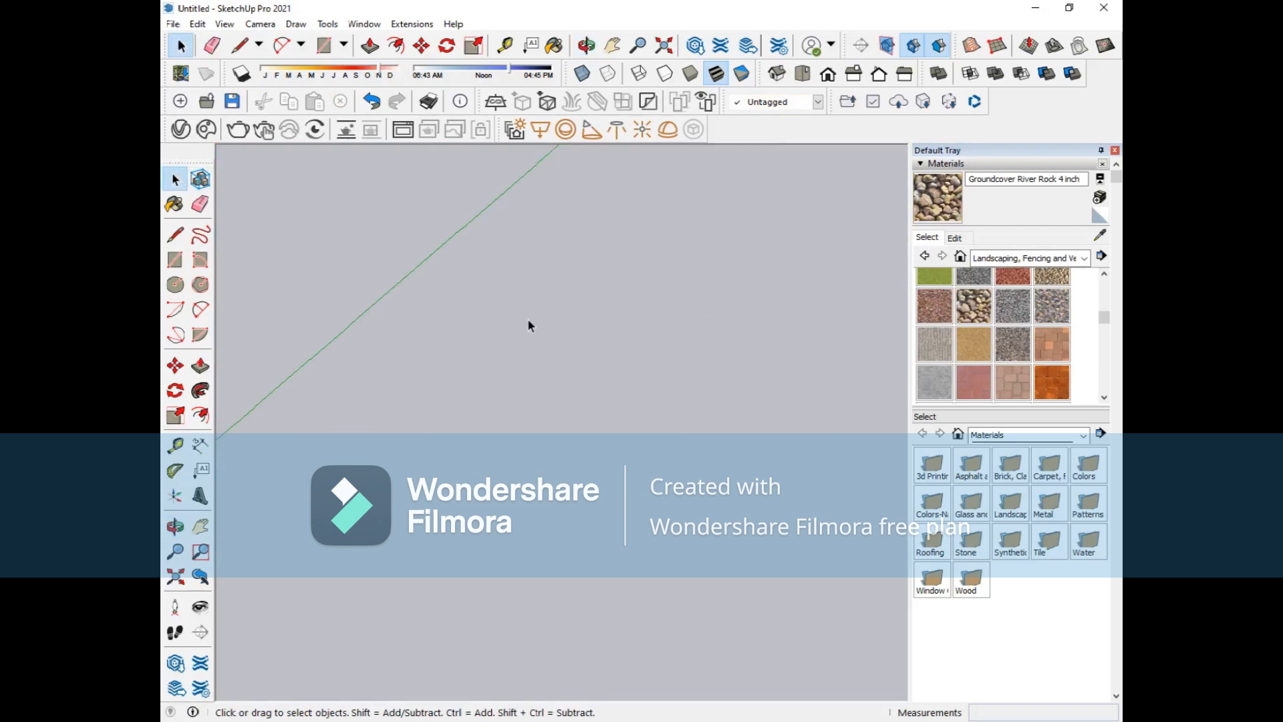
scroll(527, 325, down, 2)
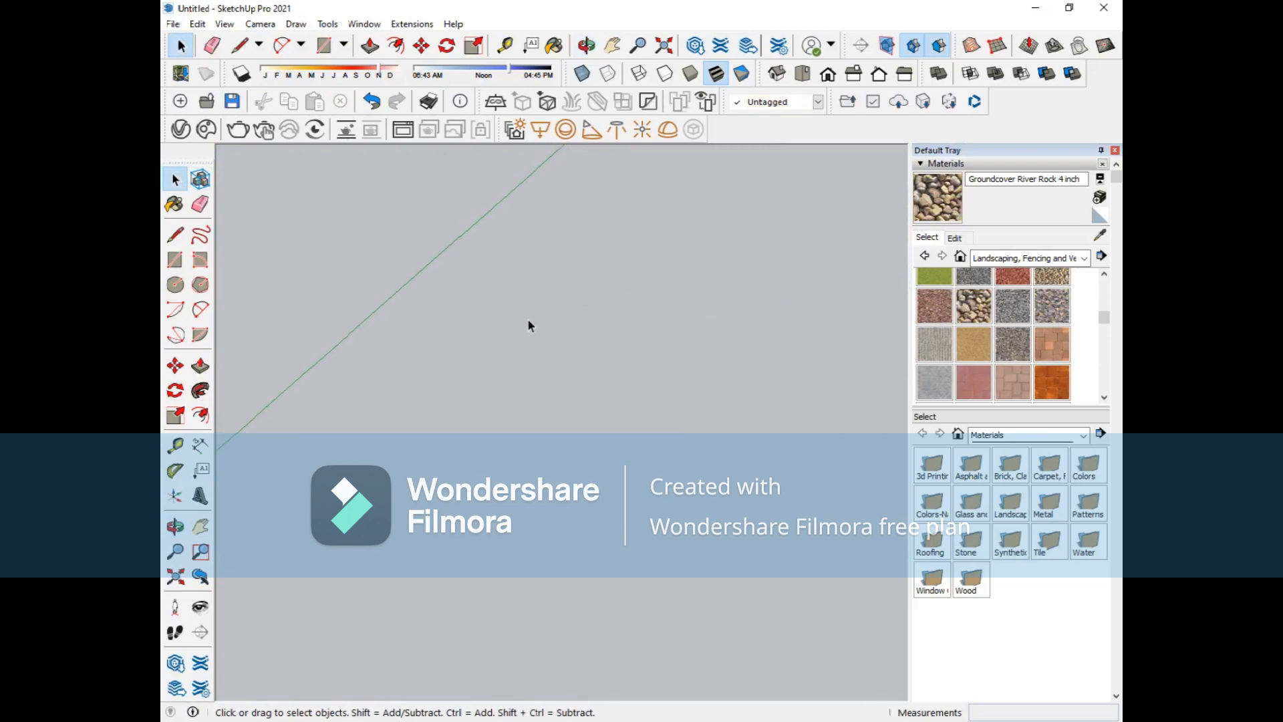
scroll(528, 320, up, 1)
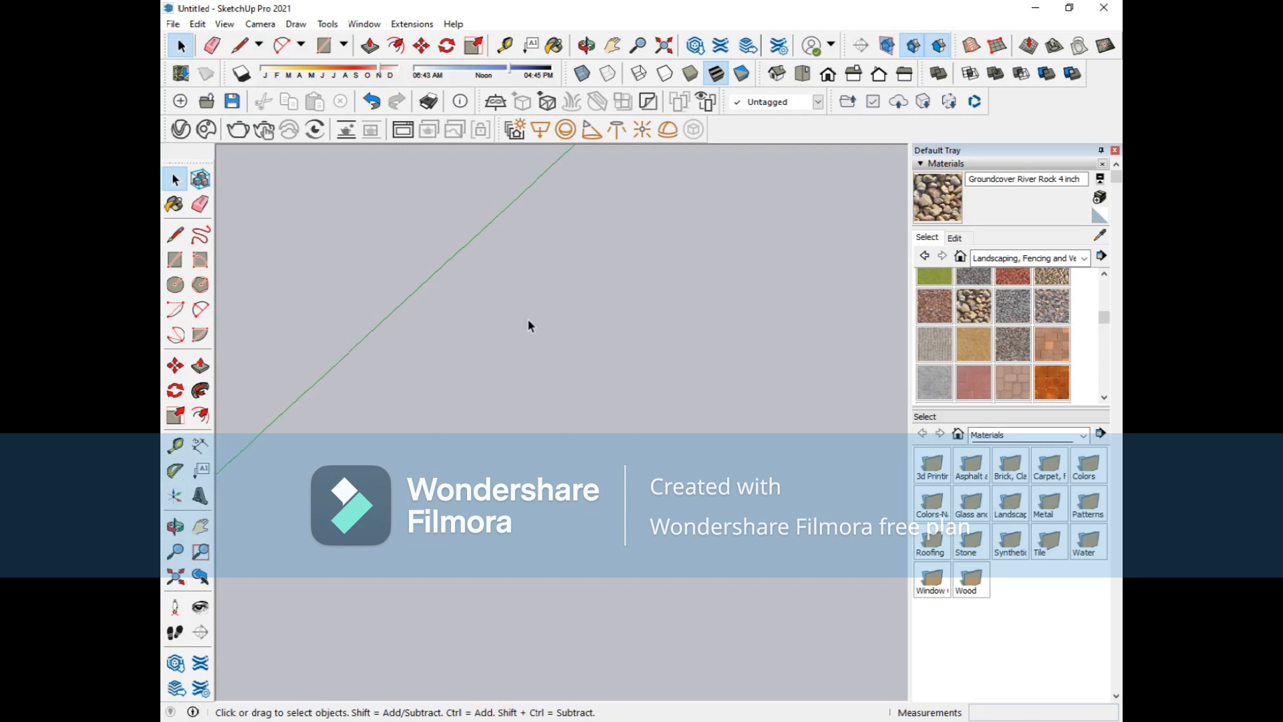
scroll(528, 322, down, 2)
scroll(528, 325, down, 5)
scroll(528, 325, up, 1)
scroll(528, 325, down, 3)
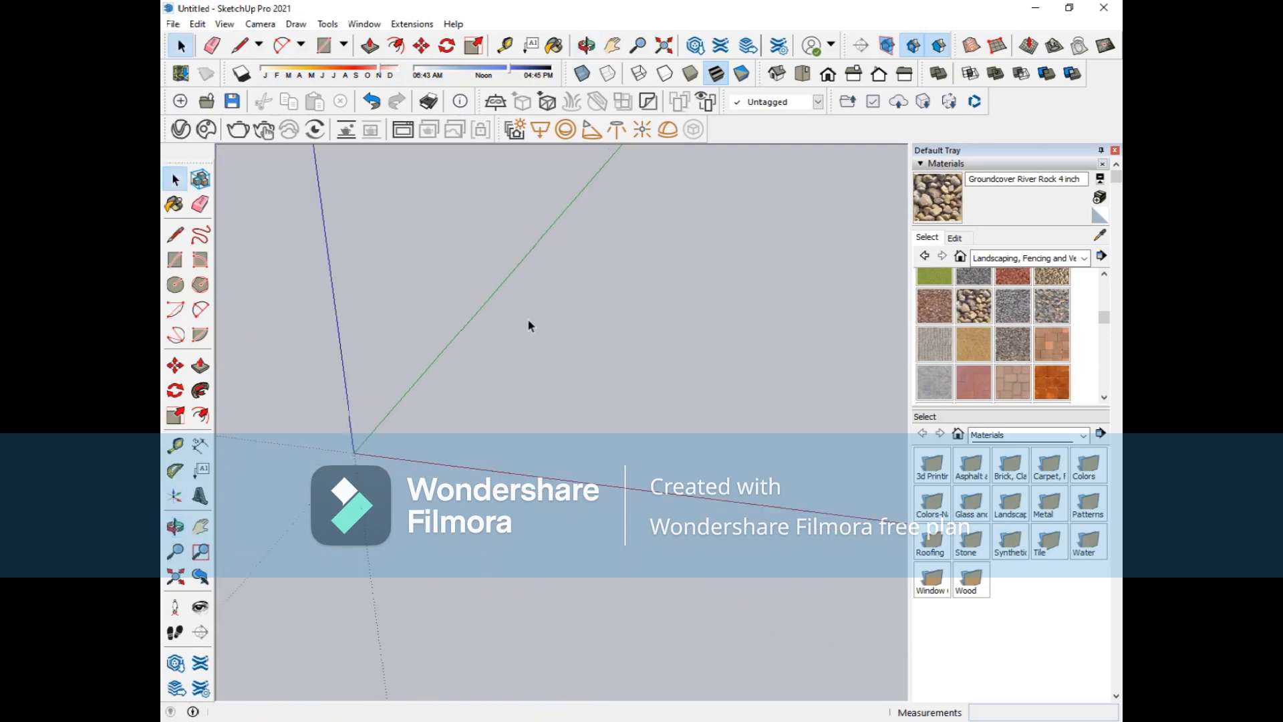
scroll(527, 325, down, 2)
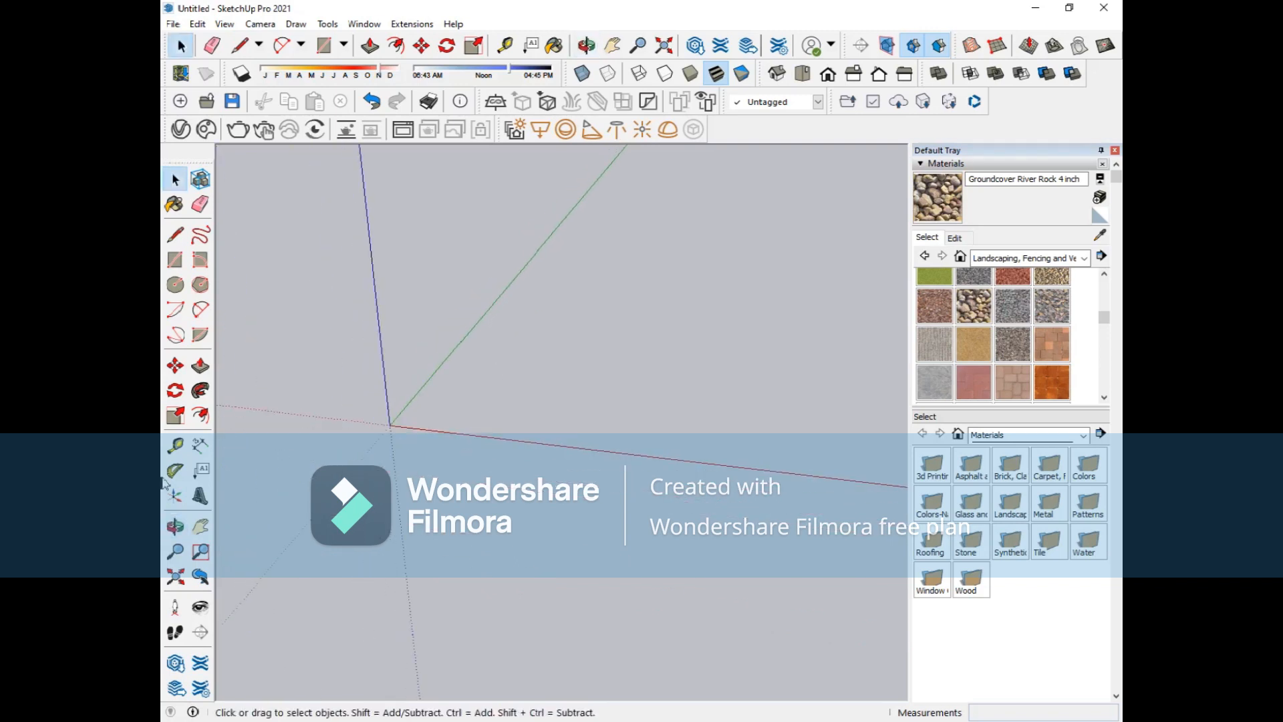
click(175, 526)
drag(480, 379, 450, 452)
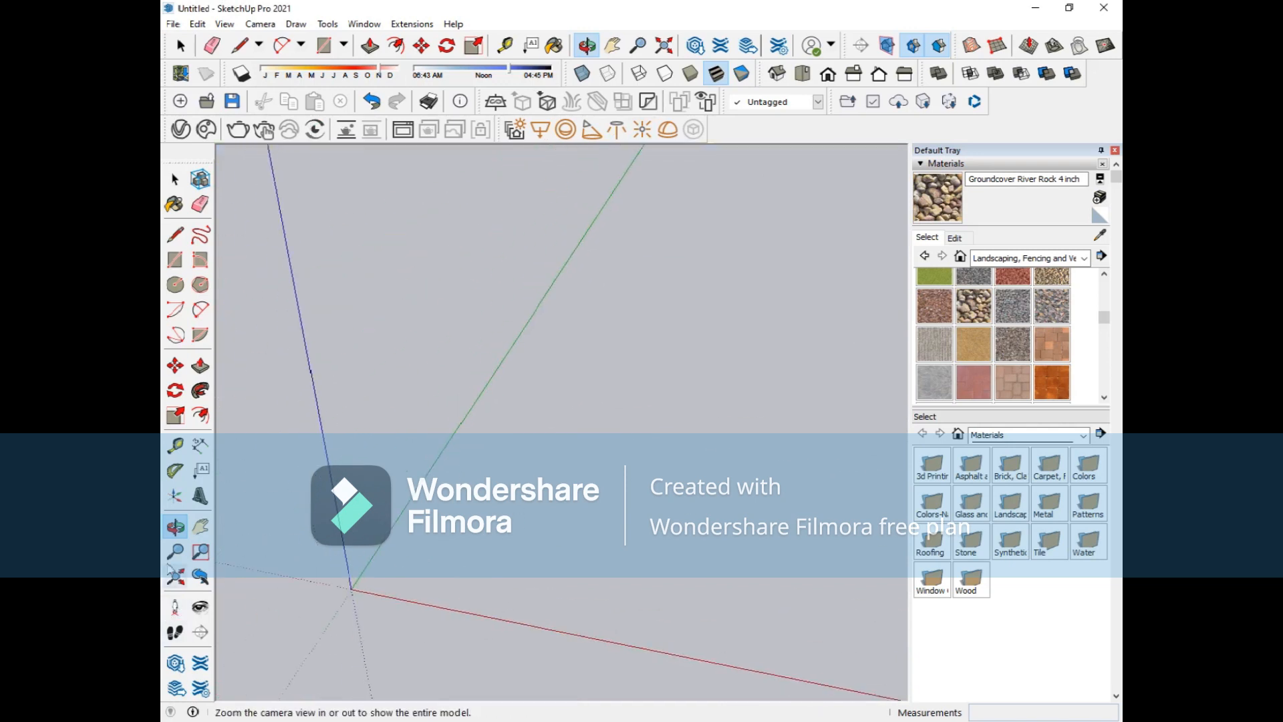
drag(330, 556, 585, 283)
scroll(585, 283, down, 3)
scroll(585, 283, up, 3)
scroll(585, 284, down, 1)
- Start a new model without saving the current one, and delete the default standing figure
click(201, 42)
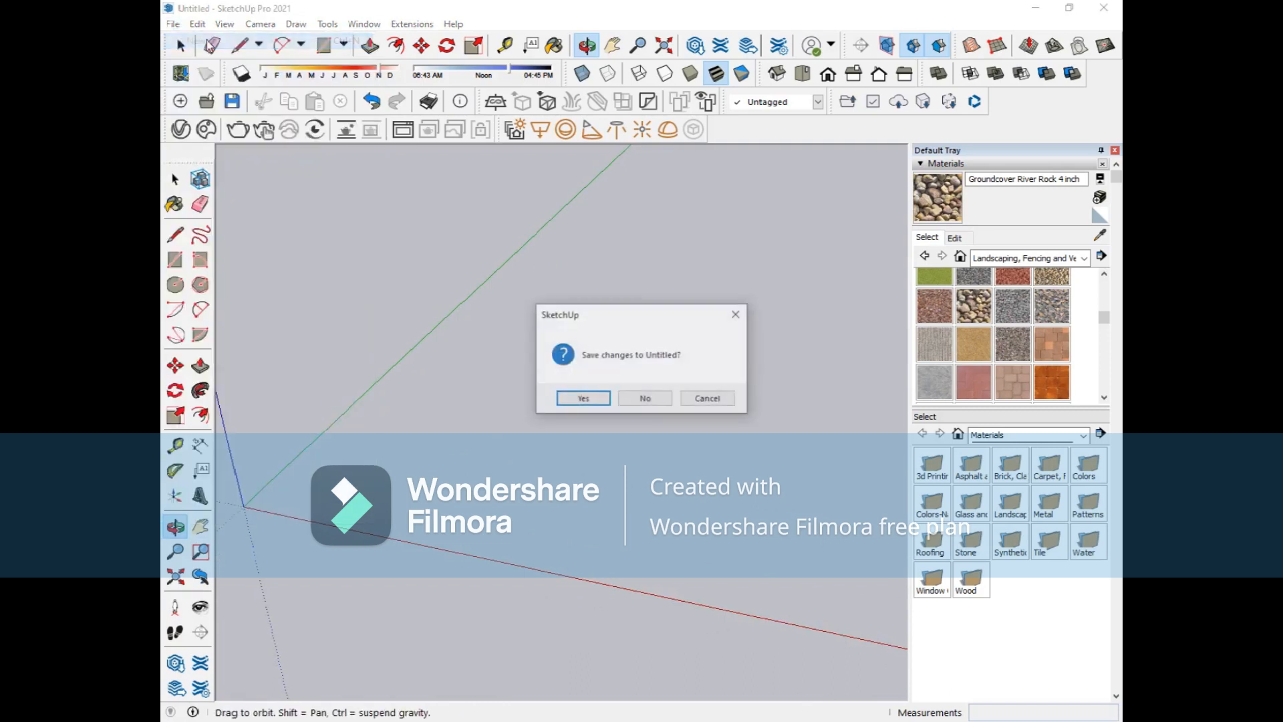
click(645, 402)
middle_drag(587, 324, 579, 471)
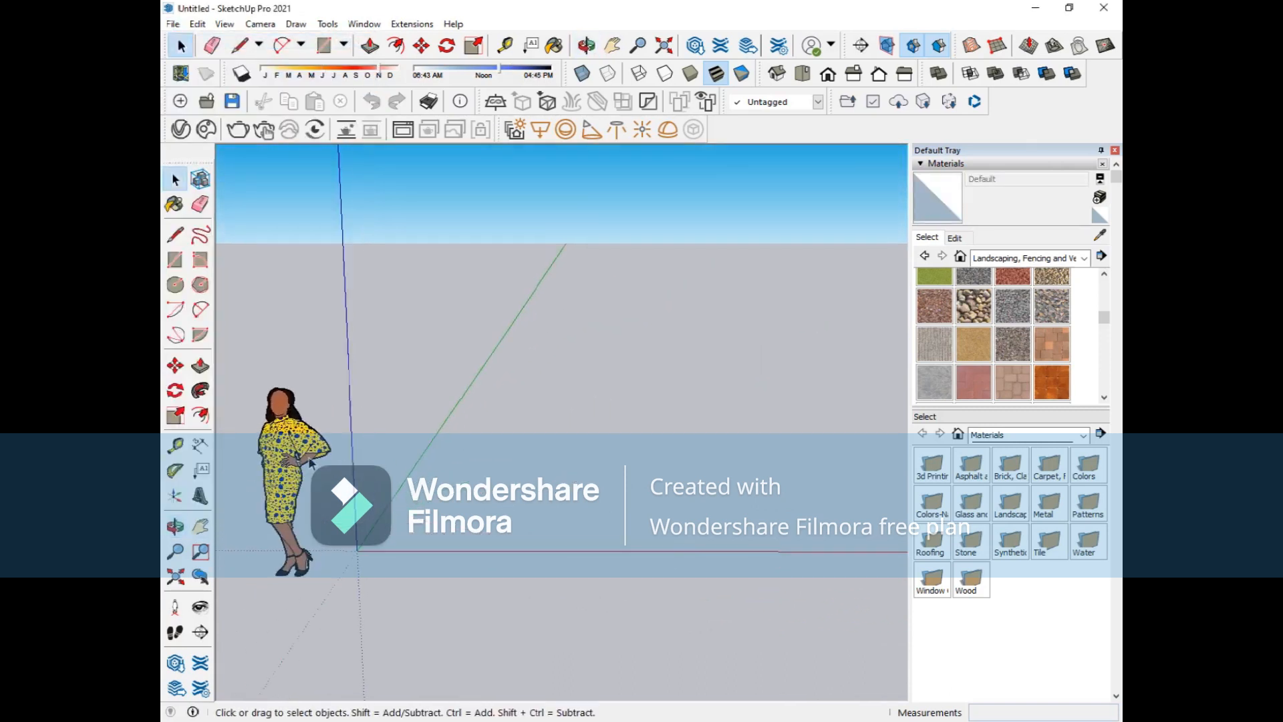
click(309, 460)
key(Delete)
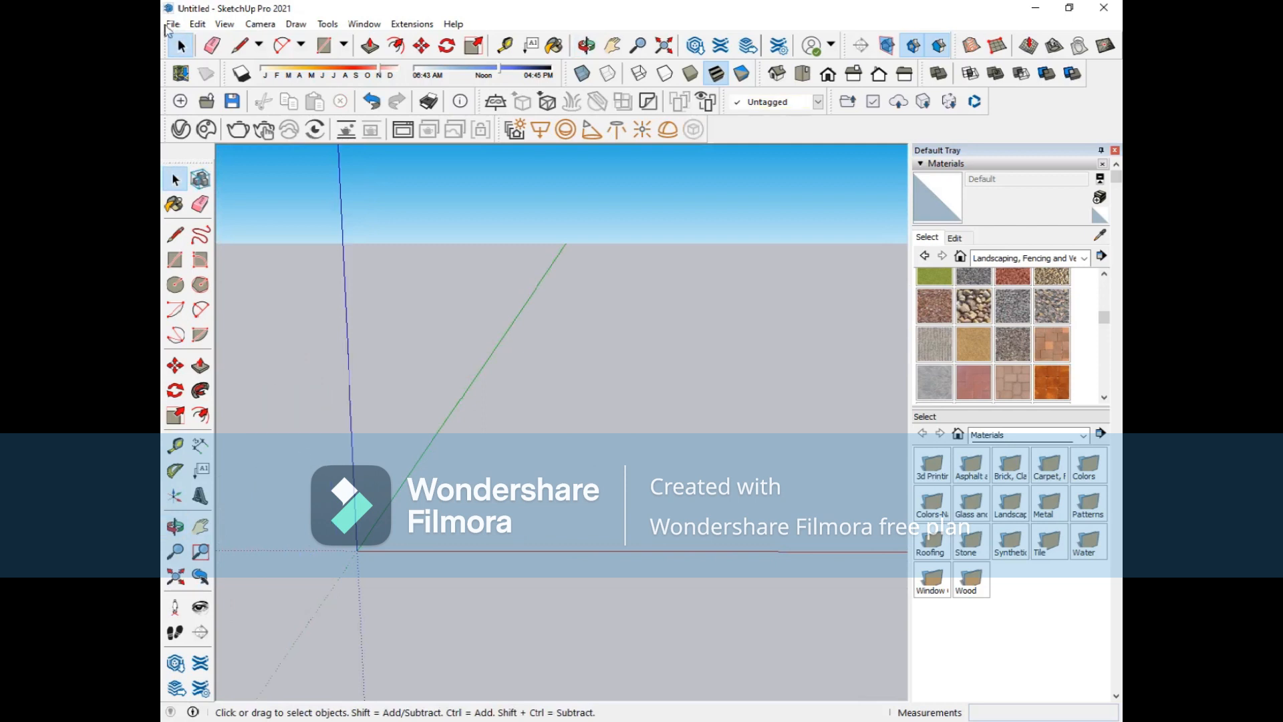
click(195, 26)
mouse_move(175, 25)
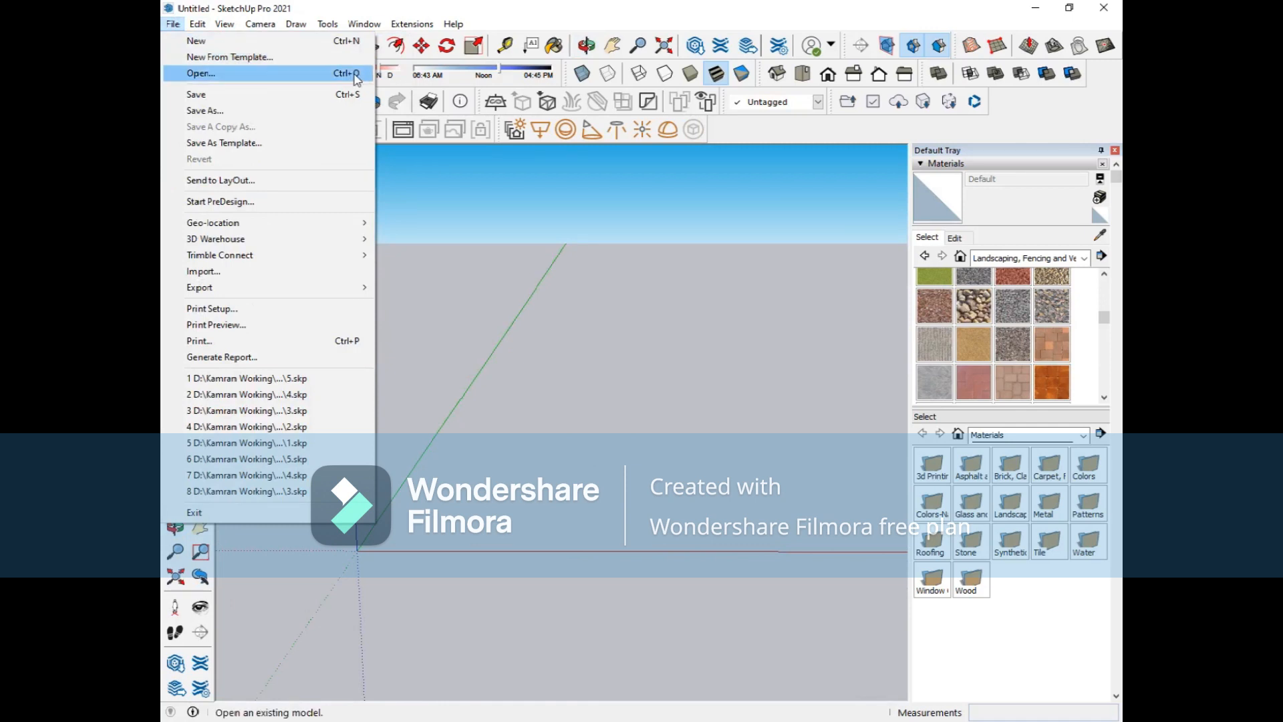
click(388, 351)
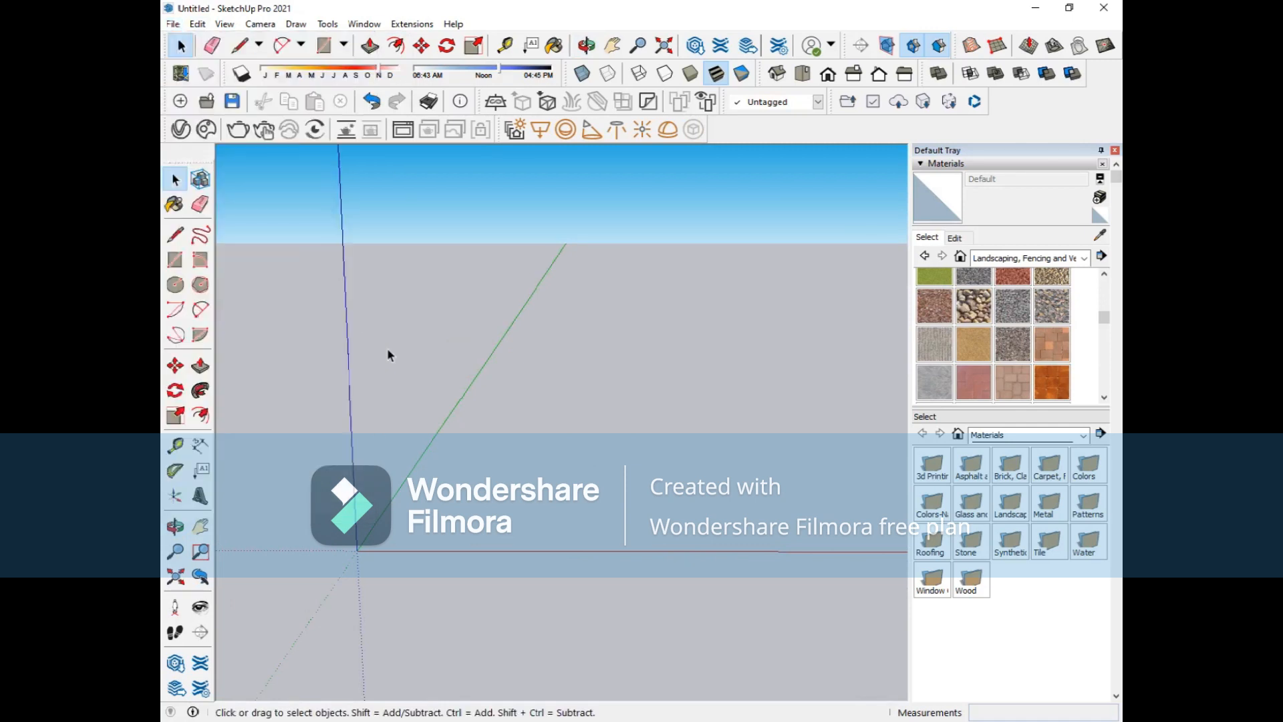
middle_drag(413, 486, 401, 343)
click(412, 24)
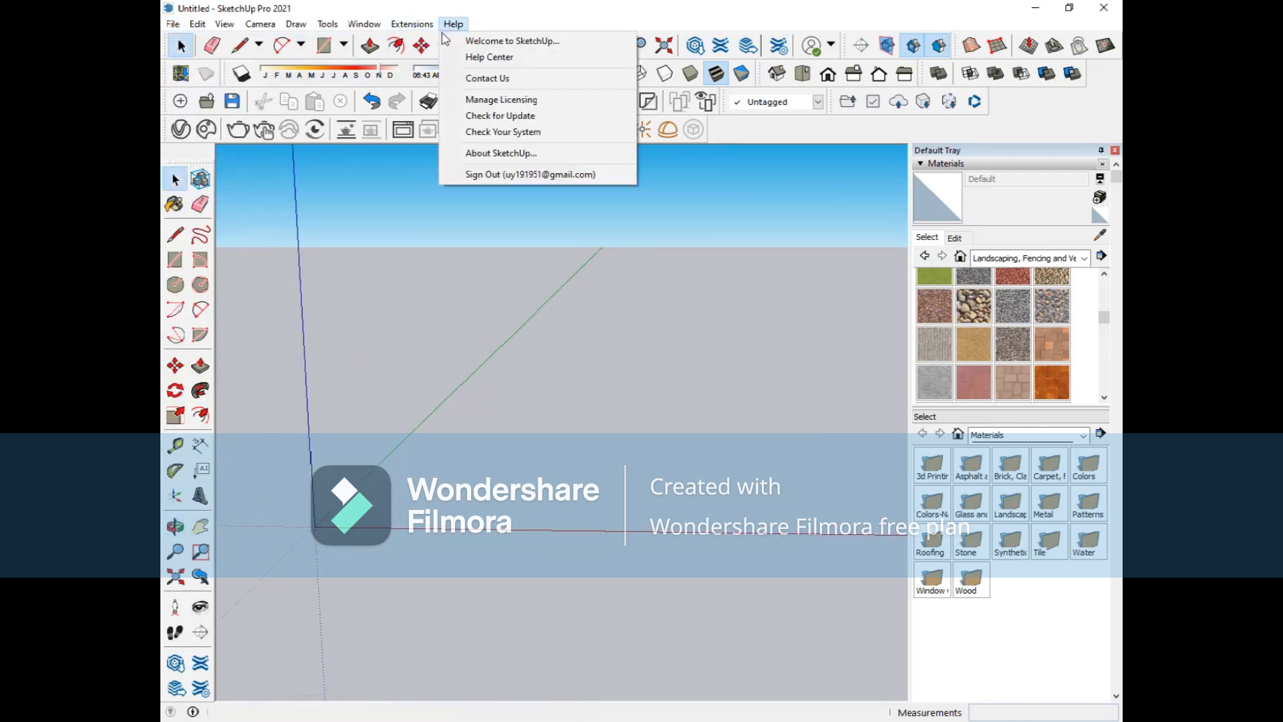
mouse_move(319, 27)
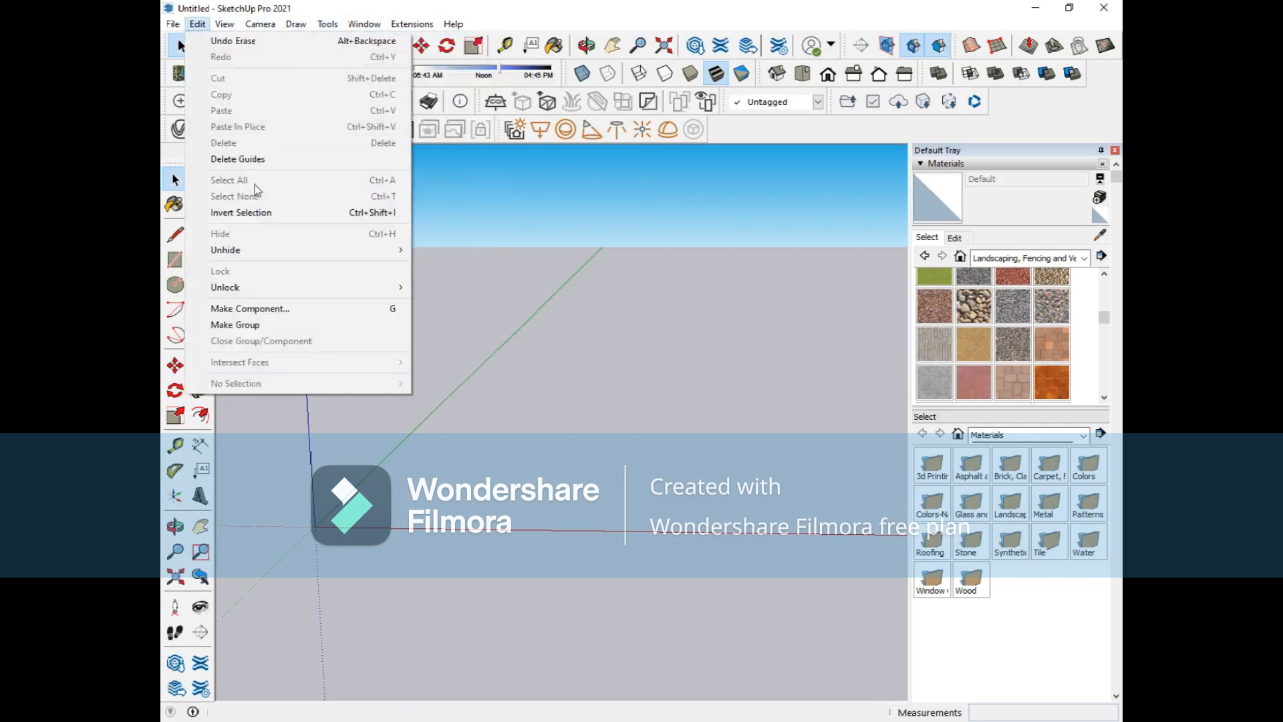
click(536, 470)
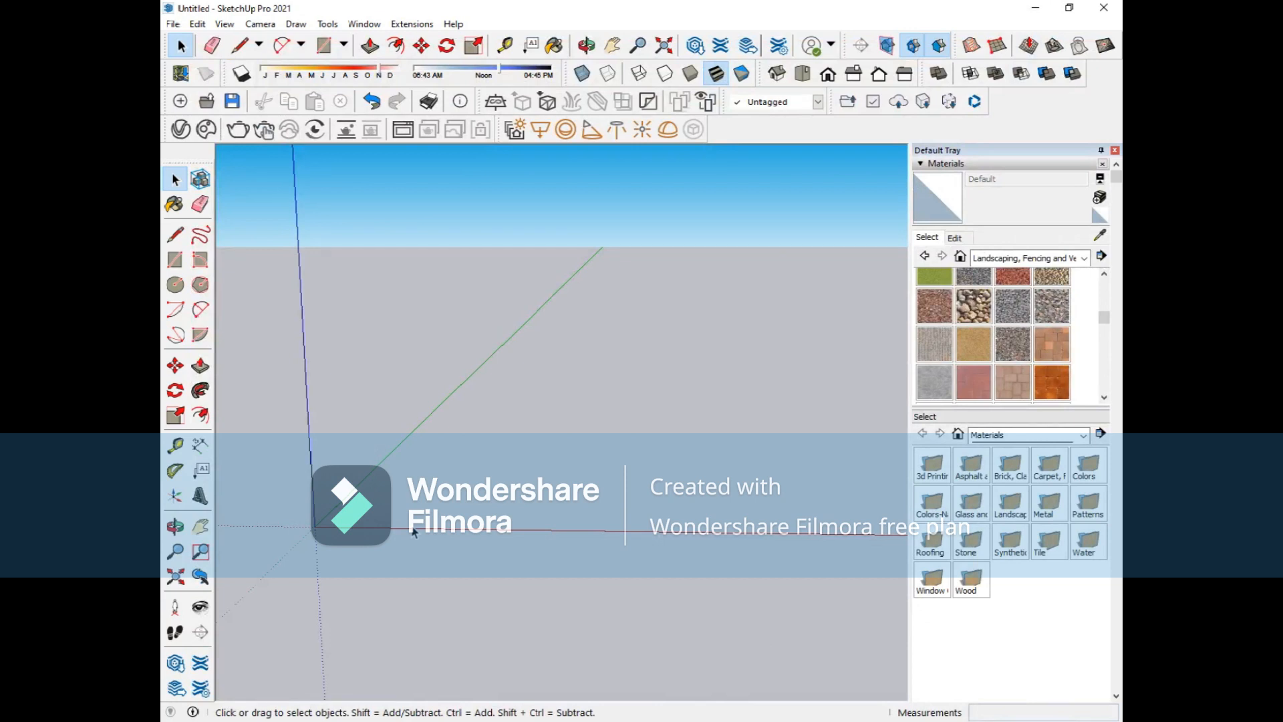
scroll(599, 251, up, 1)
mouse_move(599, 251)
middle_down()
mouse_move(597, 223)
mouse_move(610, 257)
middle_up()
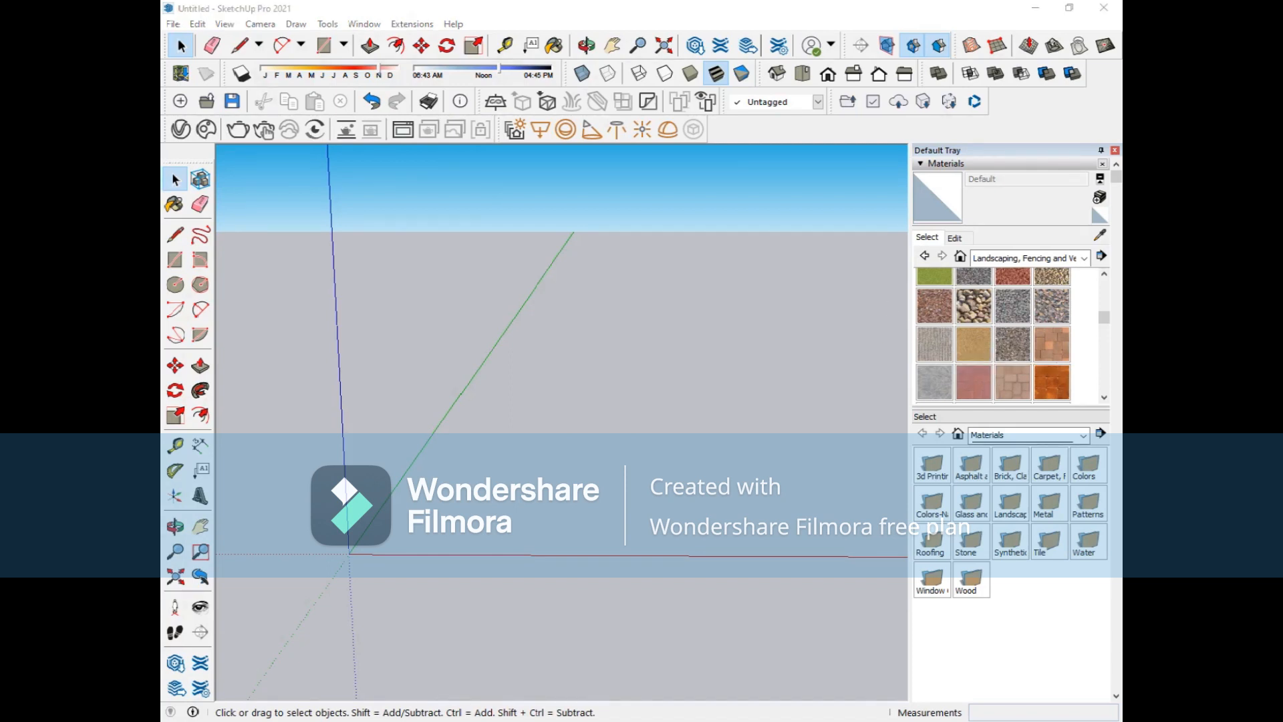
- Open the model's measurement unit settings and choose the Decimal format
click(365, 23)
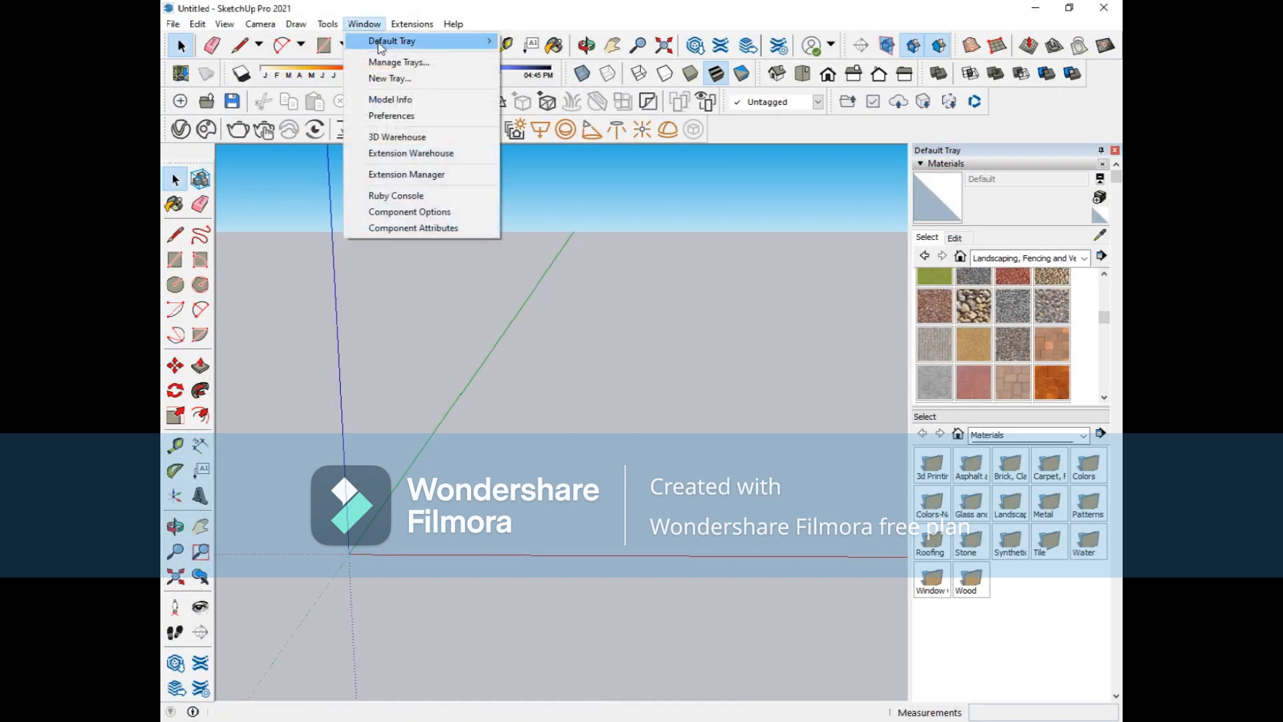
mouse_move(431, 48)
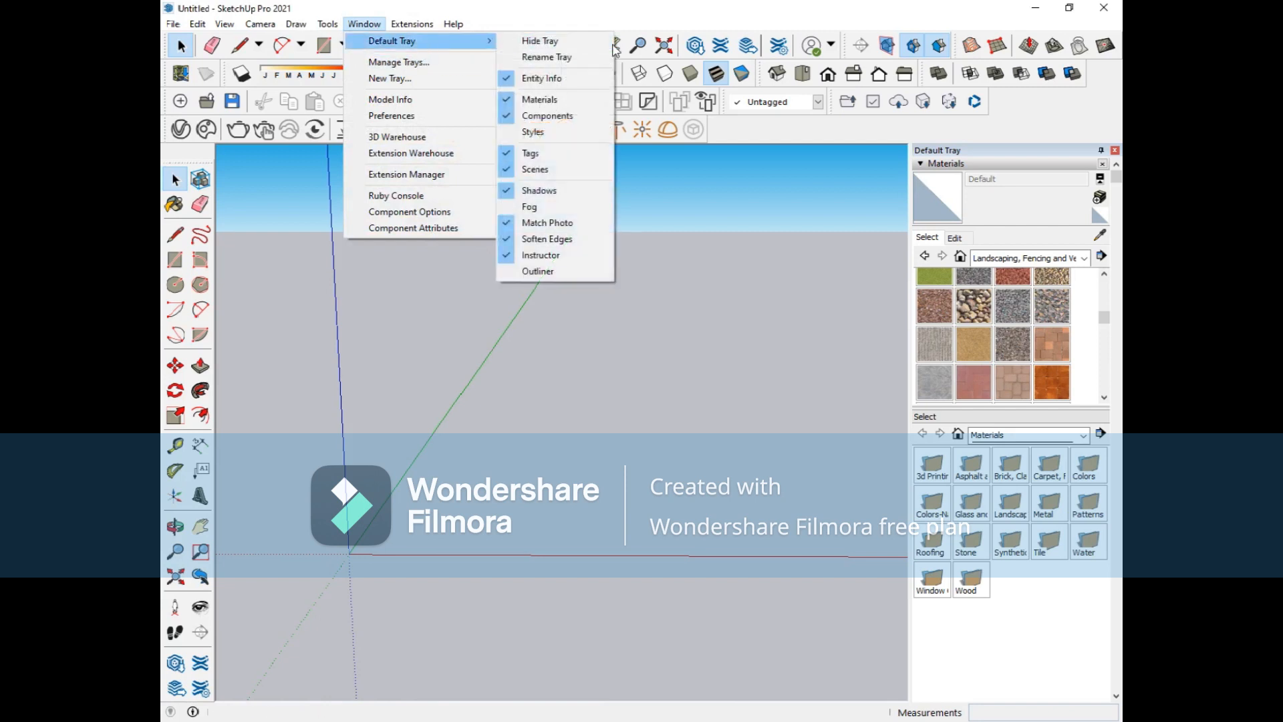
click(394, 99)
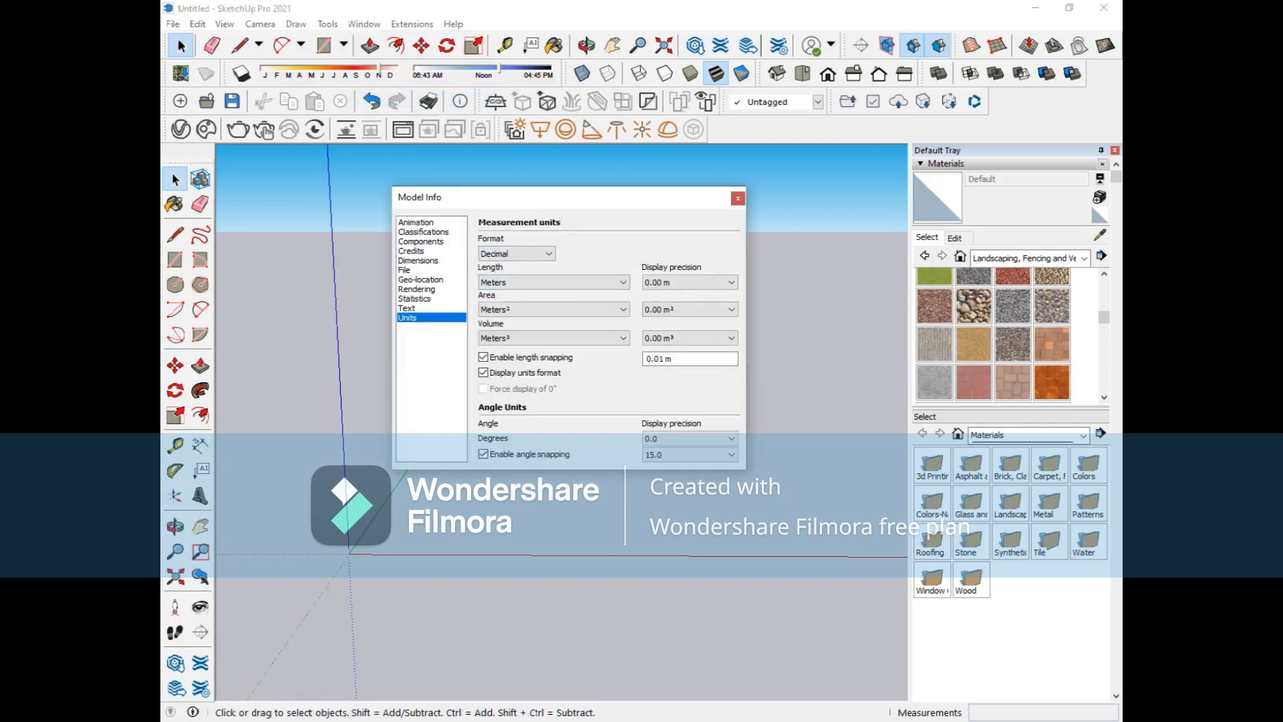
click(542, 256)
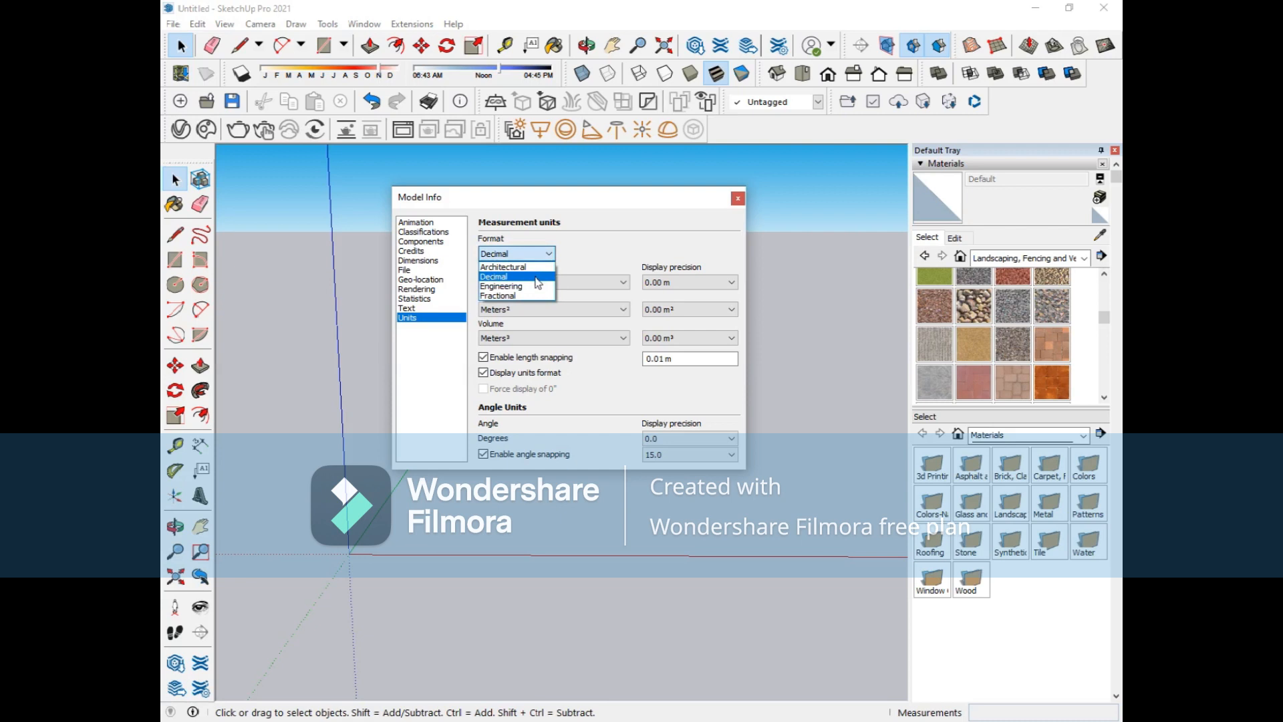
click(535, 278)
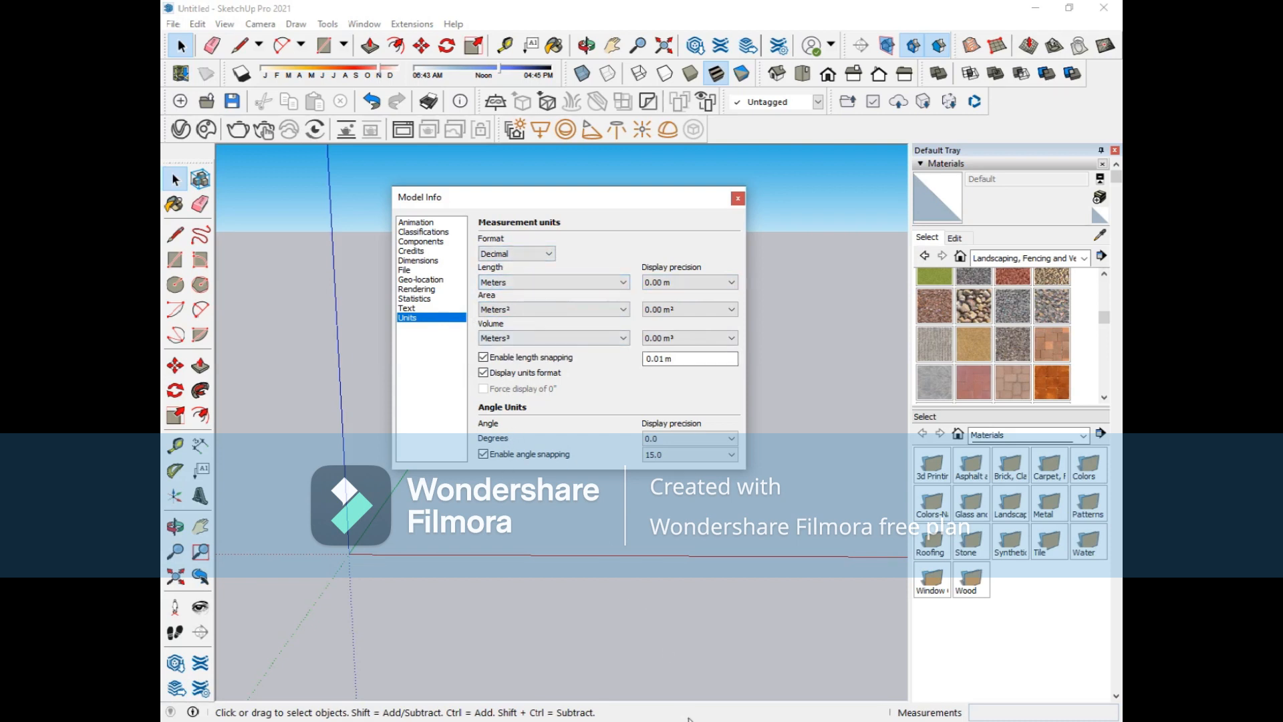
- Set the length unit to Centimeters with a display precision of 0 cm
click(718, 282)
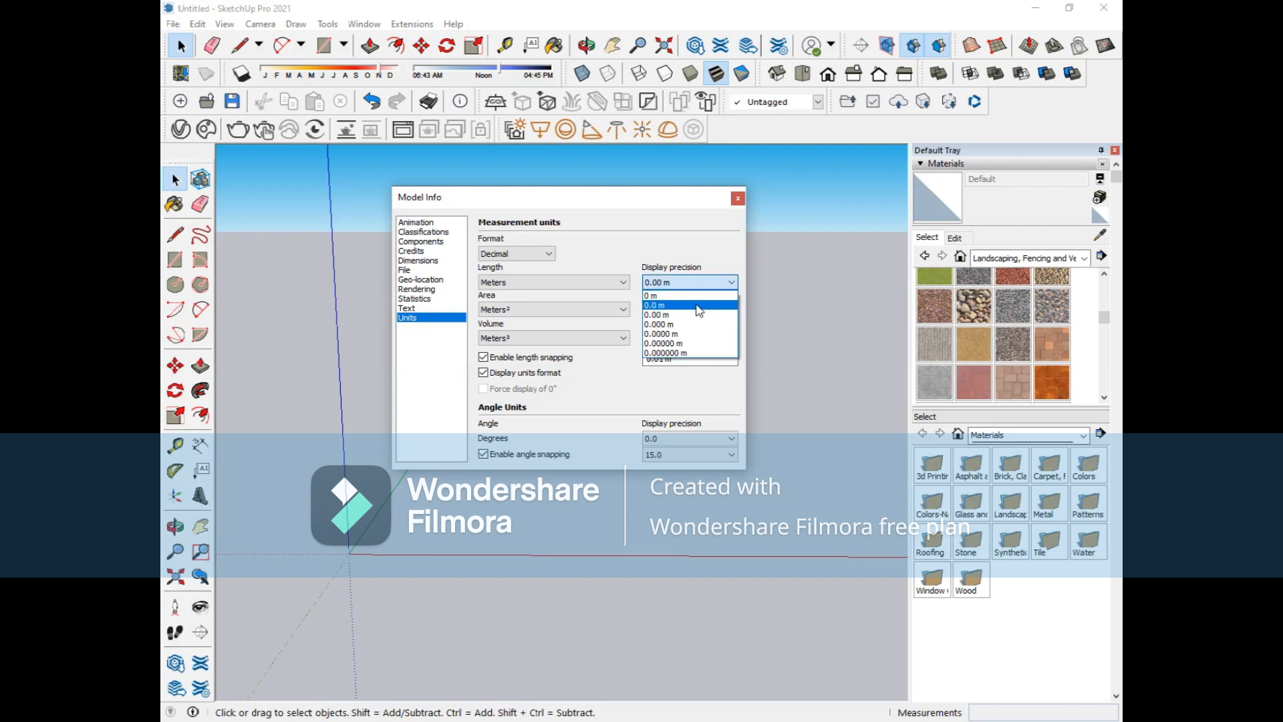
click(815, 295)
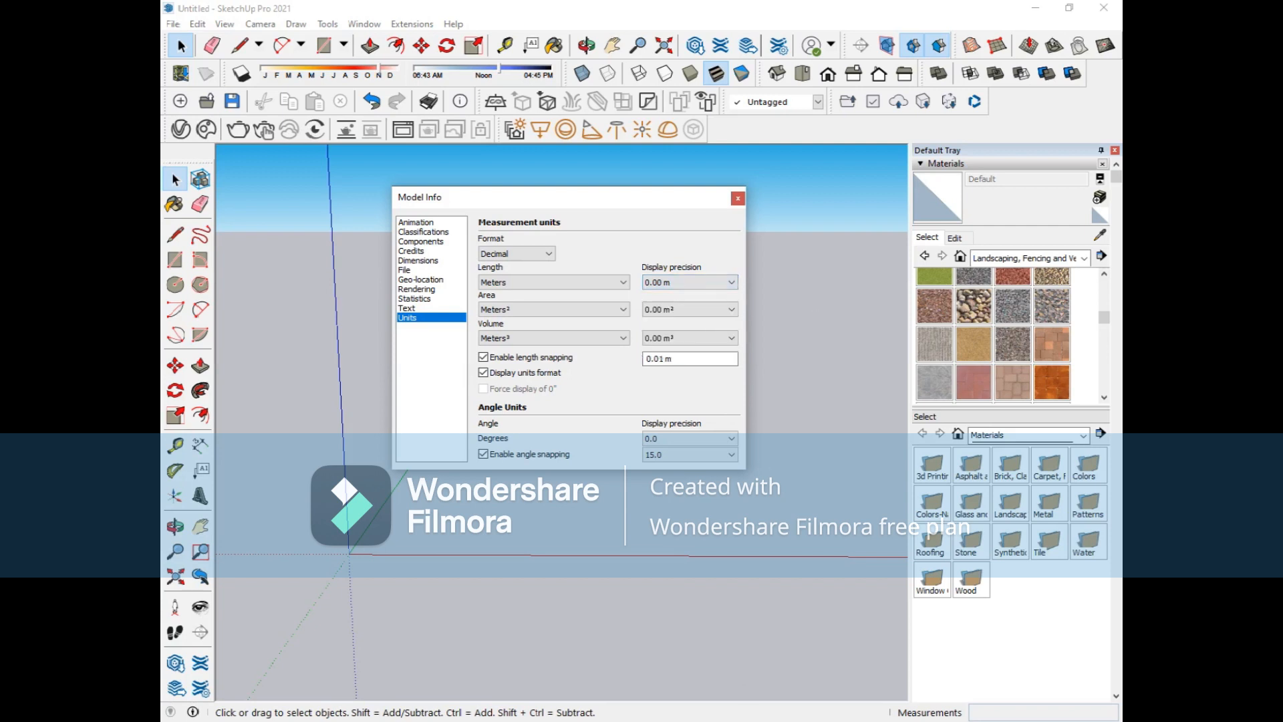
click(535, 283)
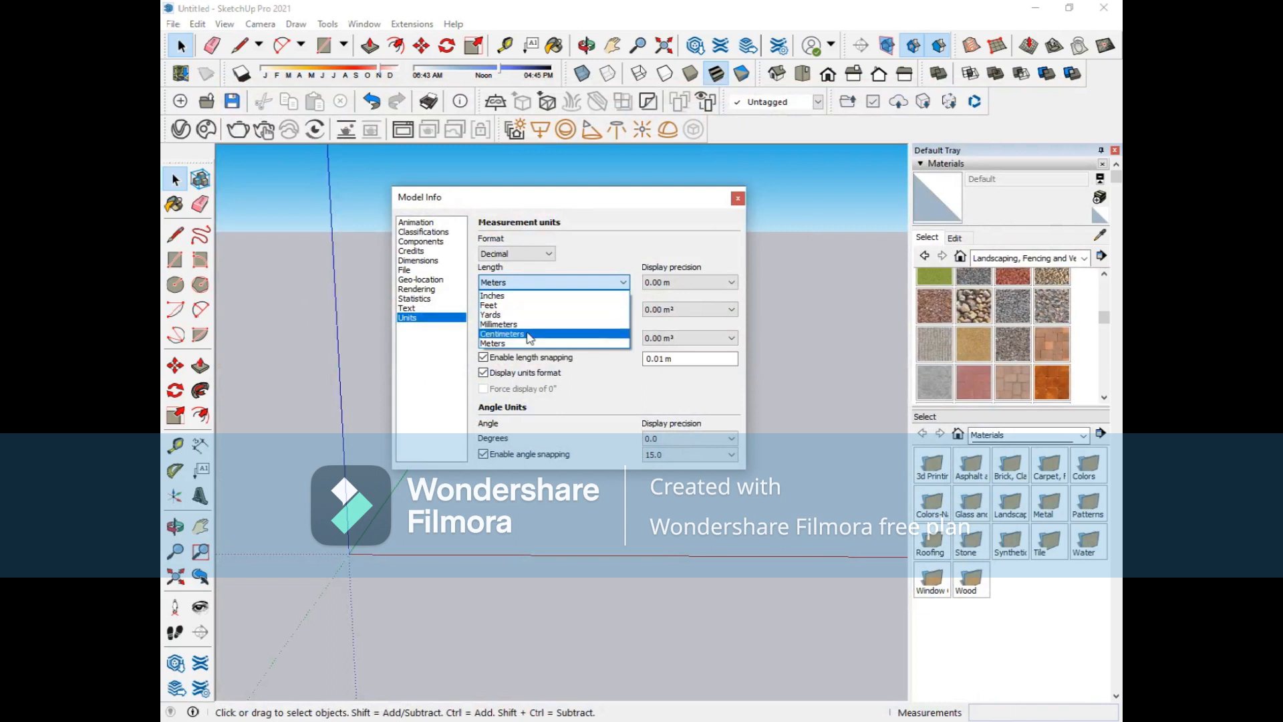
click(528, 334)
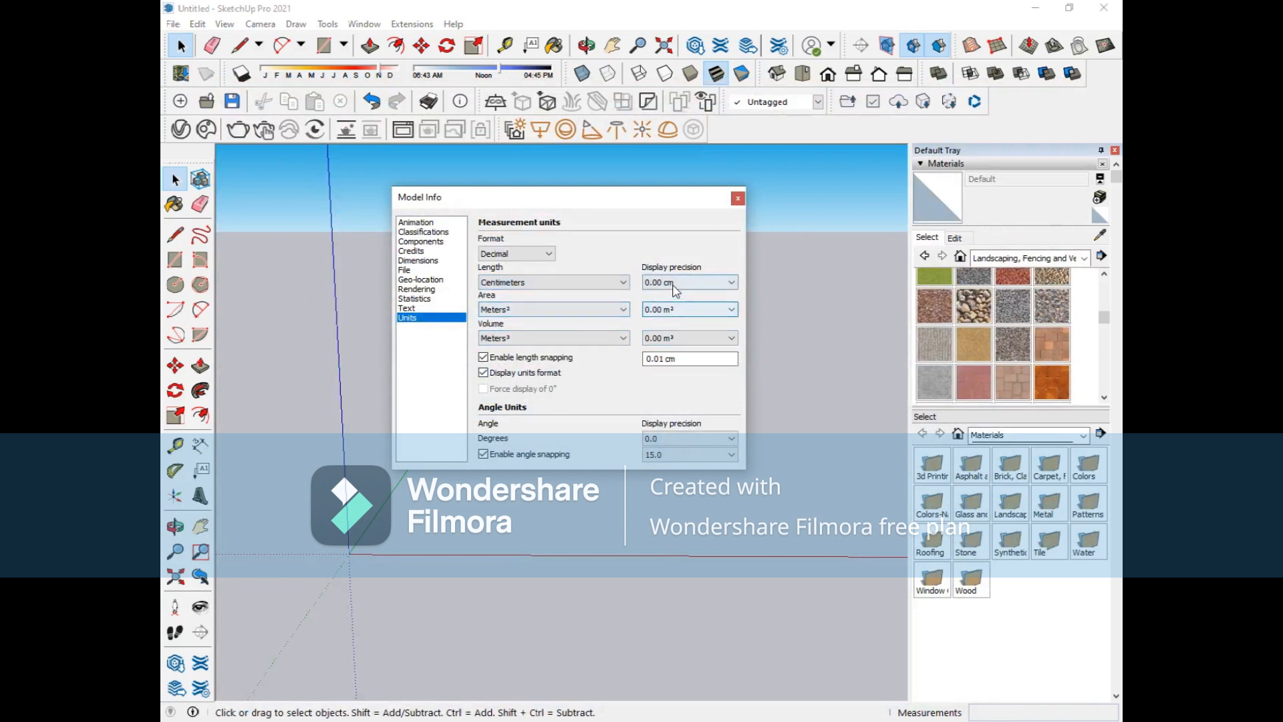
click(675, 284)
click(668, 296)
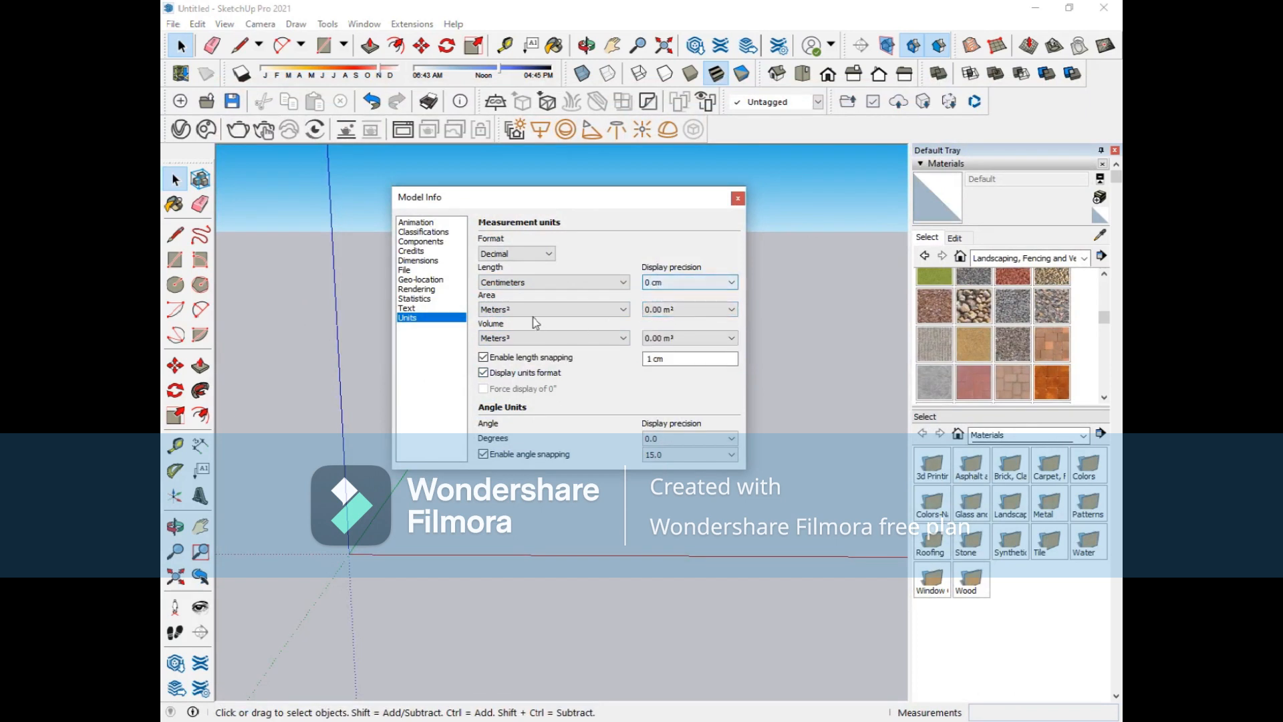
- Set the area unit to Centimeters² and the volume unit to Centimeters³, and close the model information
click(561, 310)
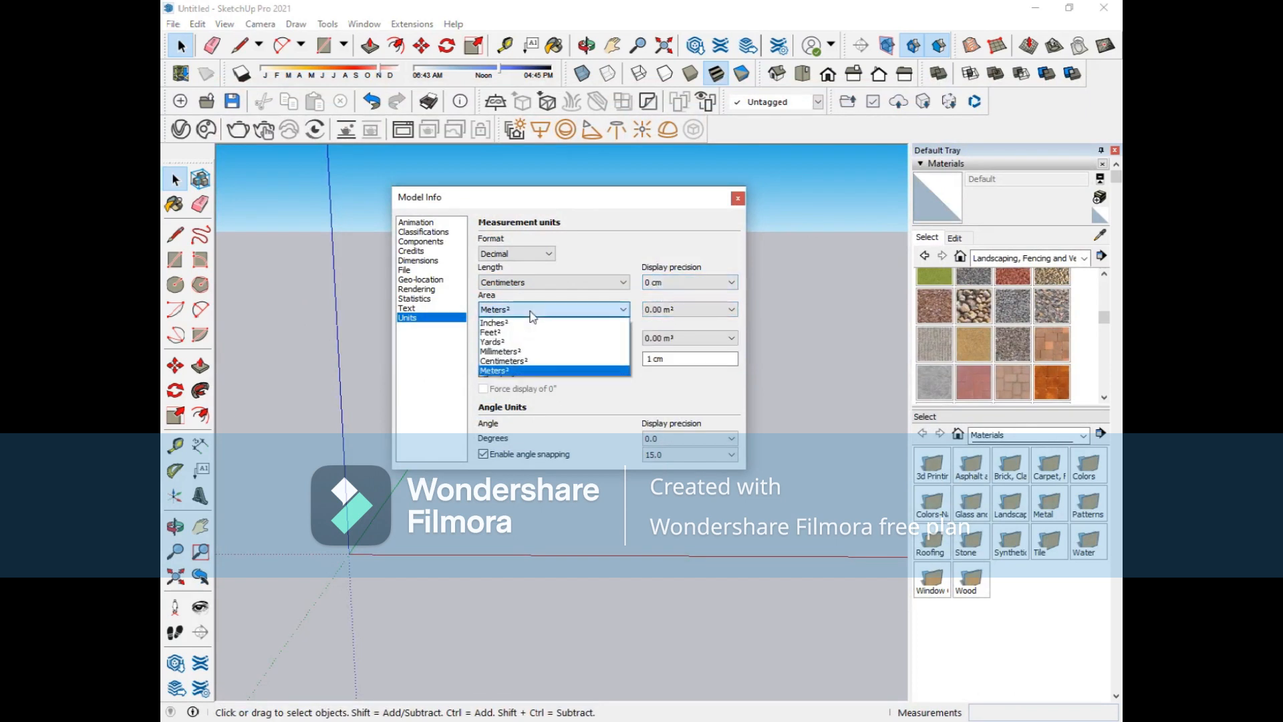
click(530, 362)
click(535, 338)
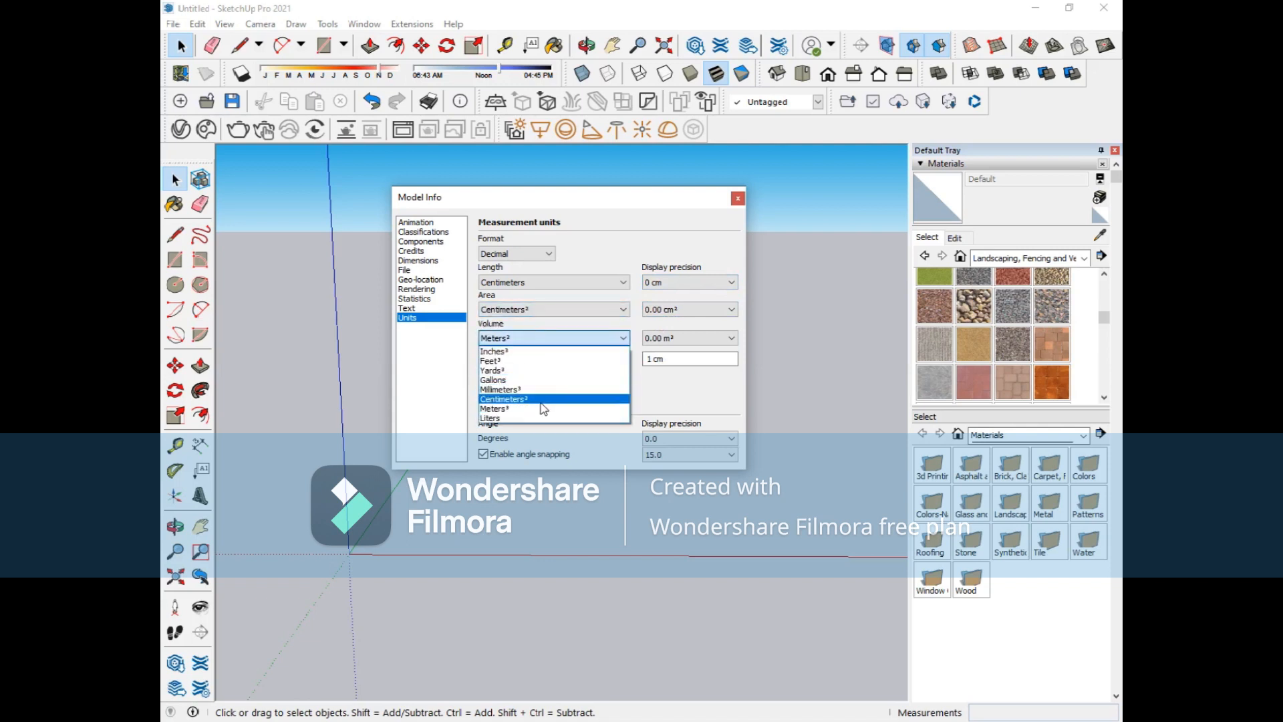
click(560, 409)
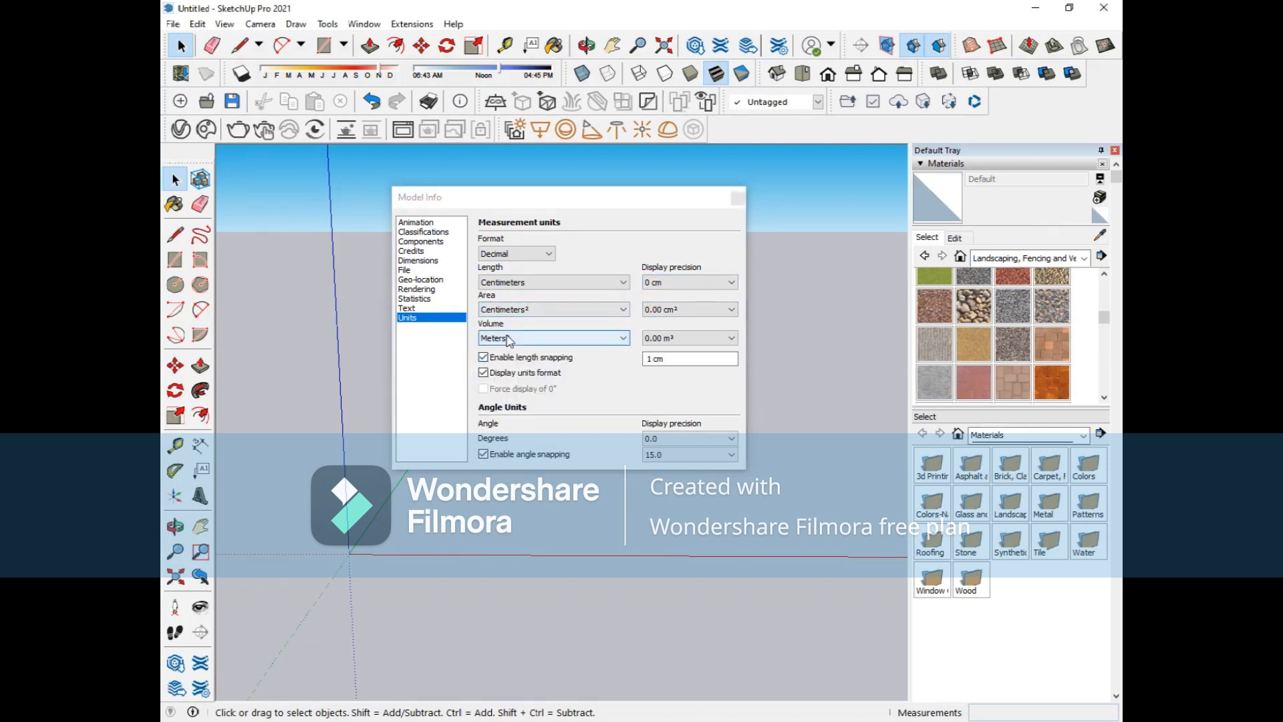
click(510, 338)
click(512, 399)
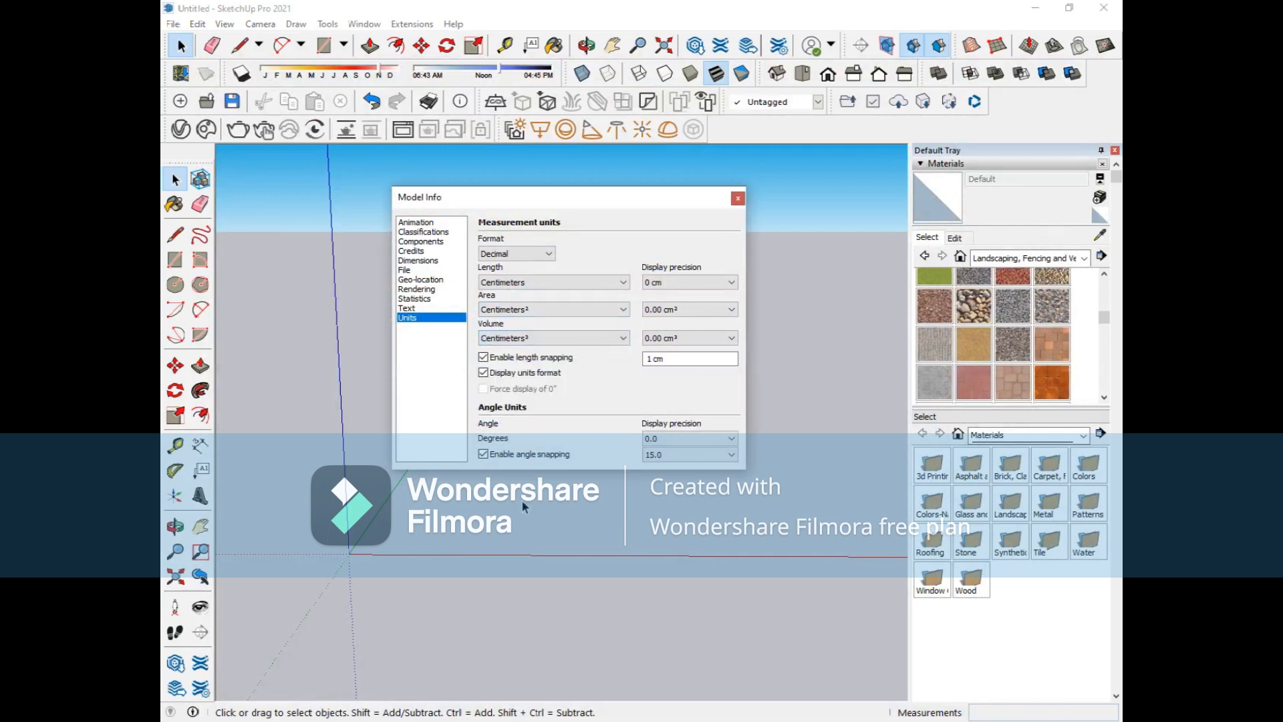
click(739, 199)
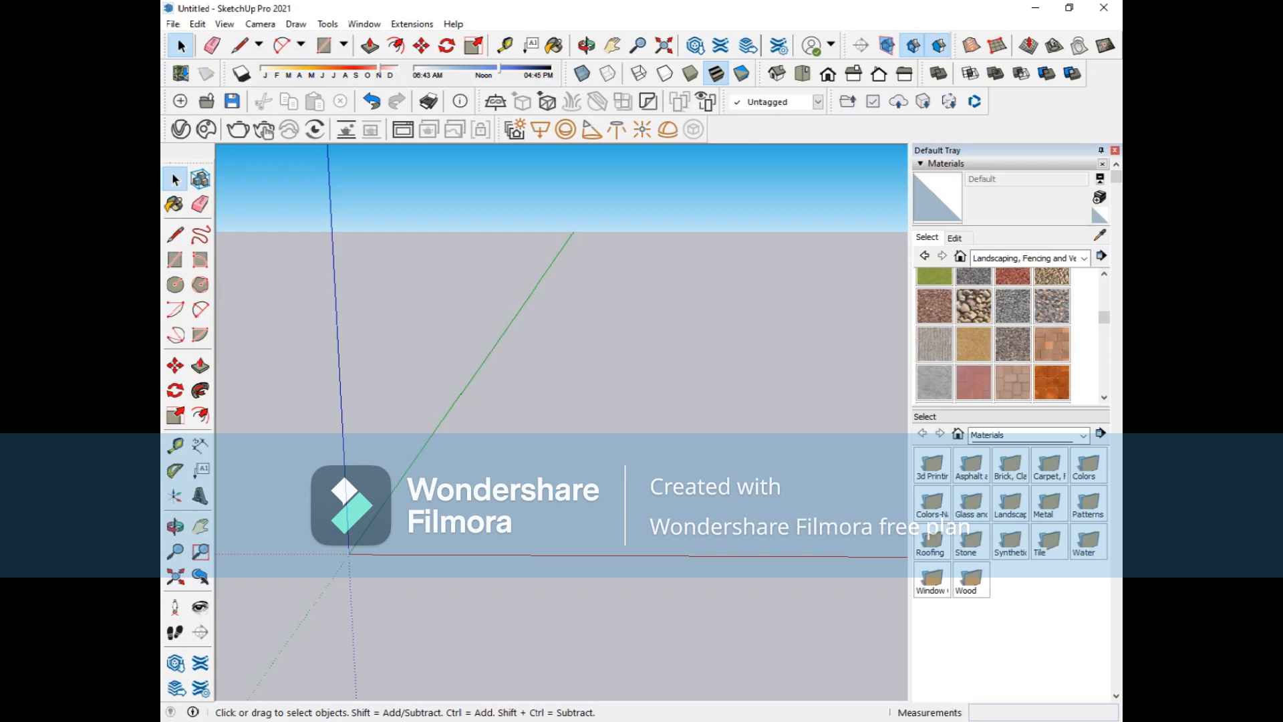
- Draw a 600 by 1400 cm rectangle on the ground starting at the origin
click(175, 259)
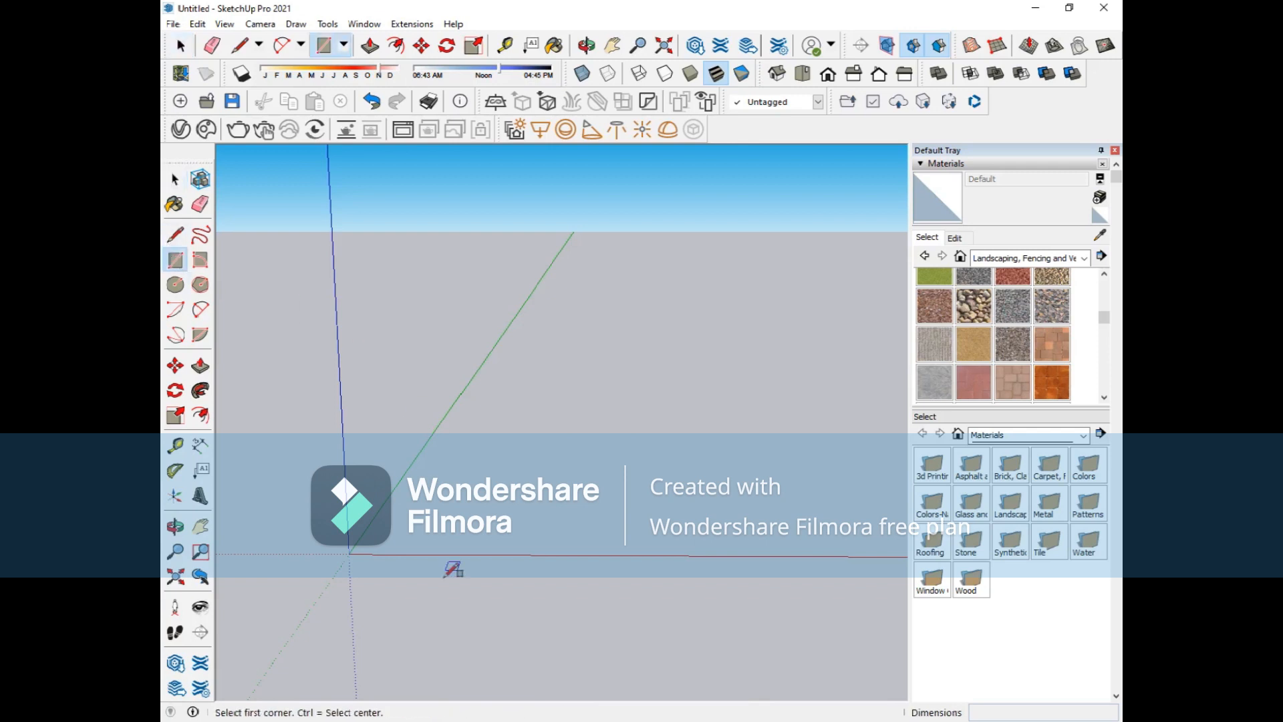
click(349, 553)
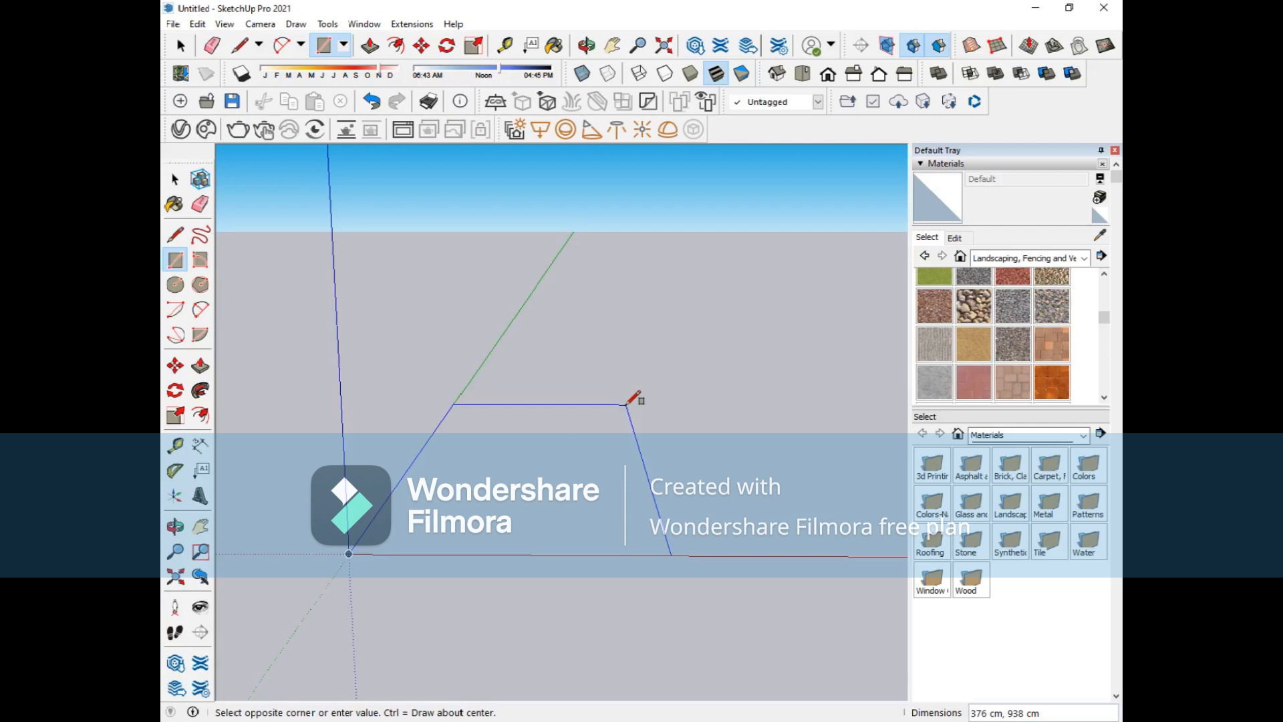
text(600,1400)
key(Return)
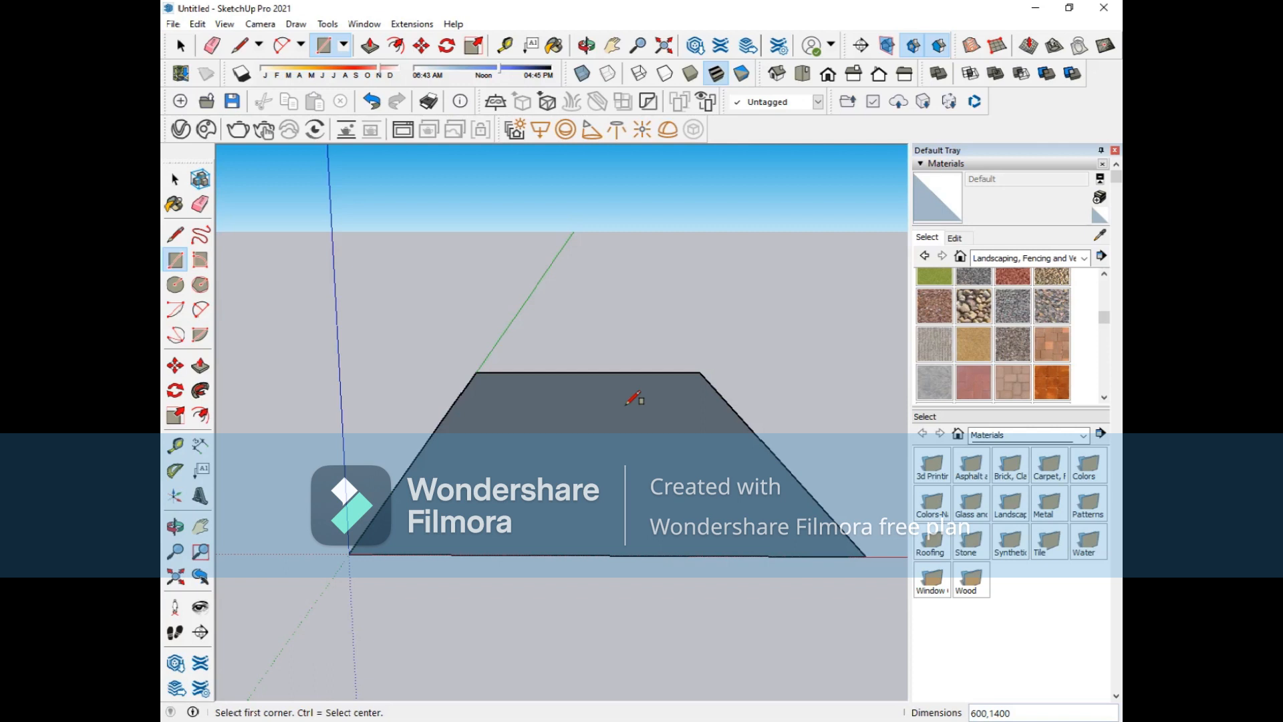
- Examine the drawn rectangle from several angles, including straight down from above
mouse_move(678, 304)
middle_down()
mouse_move(627, 420)
mouse_move(728, 458)
mouse_move(642, 381)
middle_up()
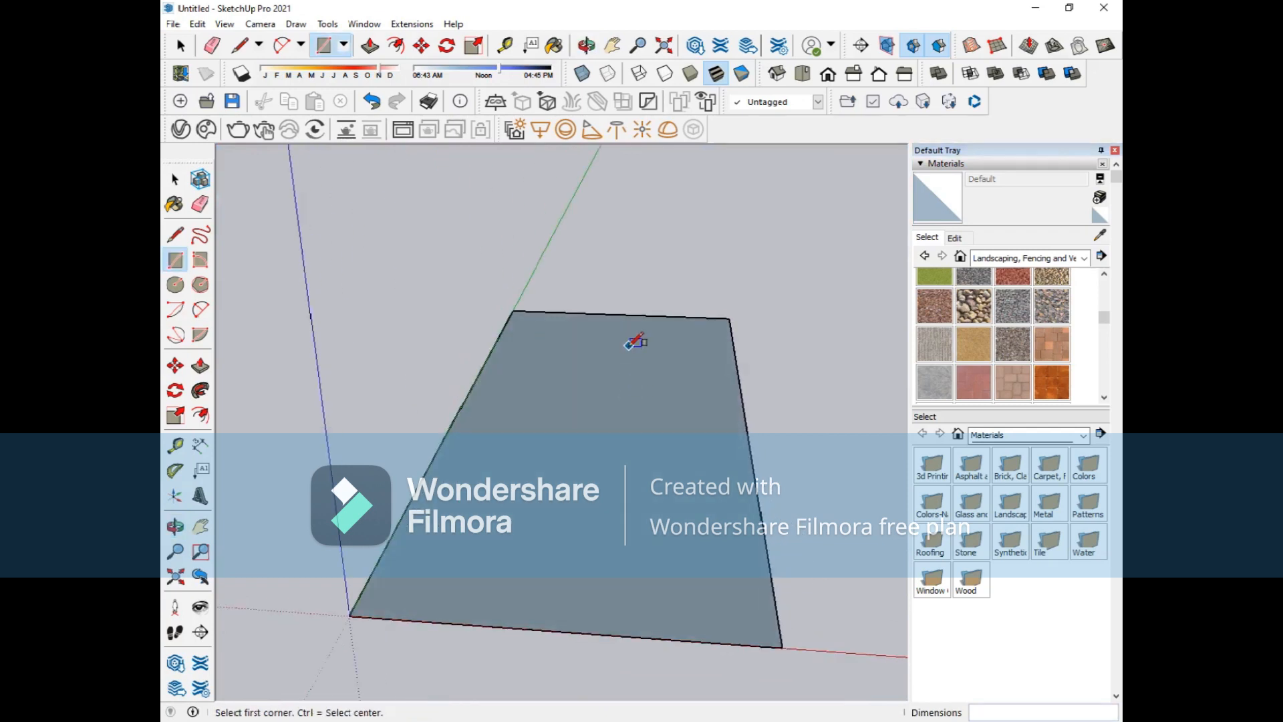
mouse_move(687, 278)
middle_down()
mouse_move(550, 338)
mouse_move(628, 461)
mouse_move(382, 363)
mouse_move(504, 367)
mouse_move(653, 309)
mouse_move(670, 338)
middle_up()
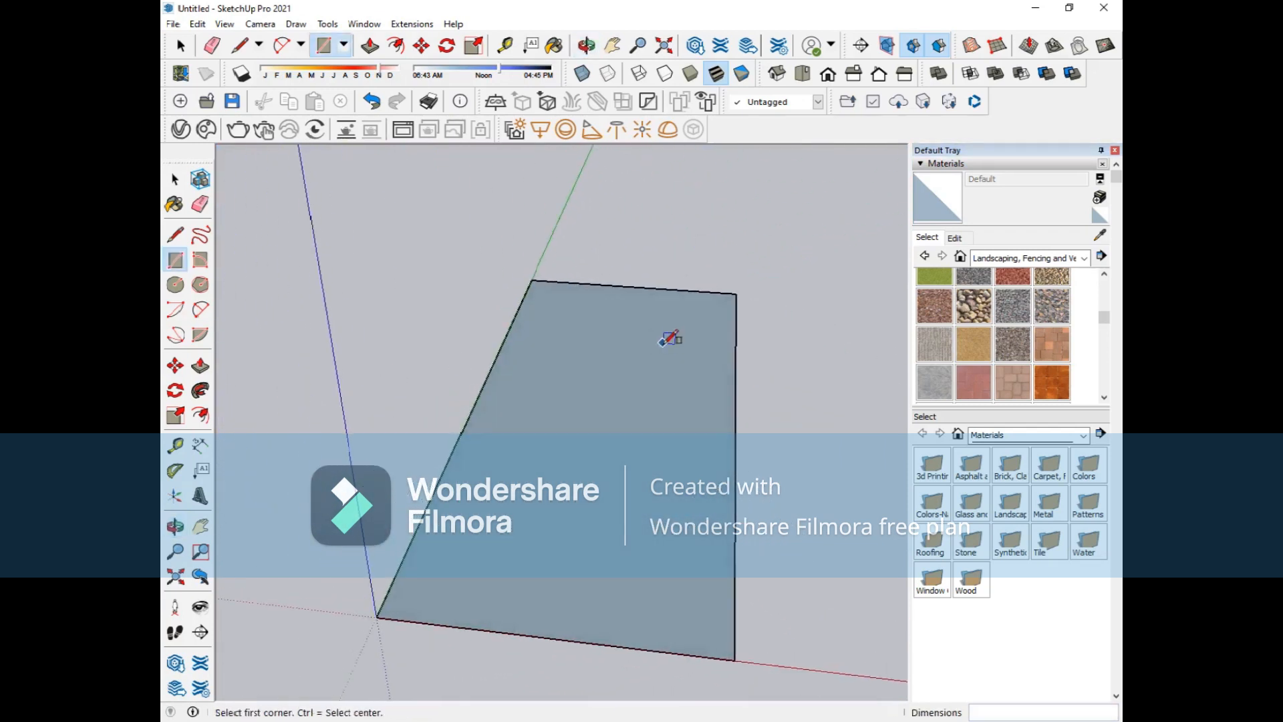
mouse_move(690, 719)
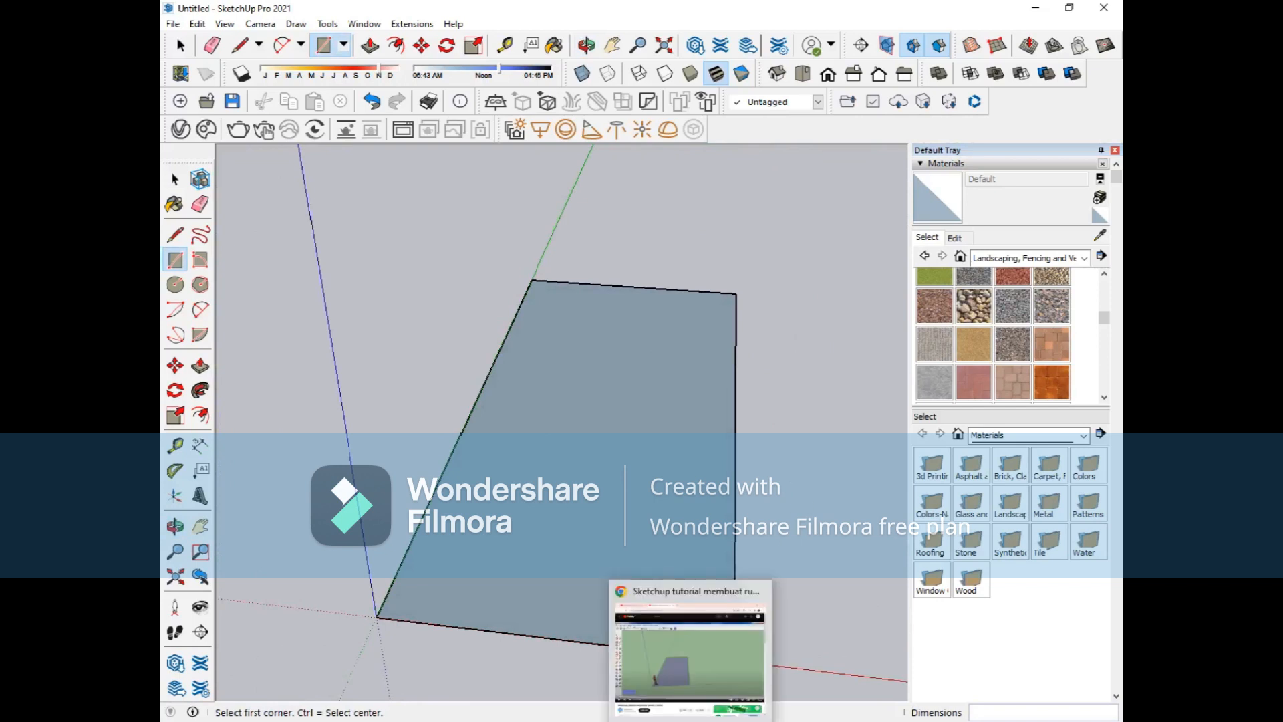
mouse_move(479, 387)
middle_down()
mouse_move(483, 434)
mouse_move(510, 289)
middle_up()
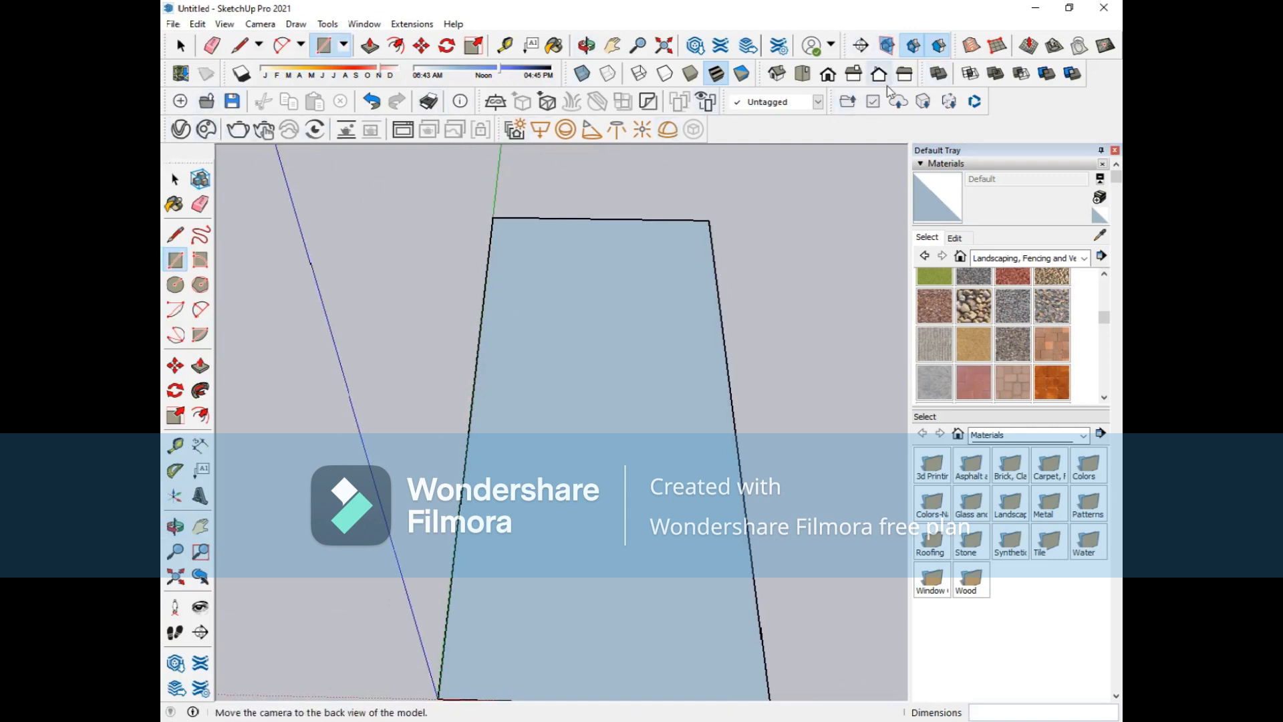
click(802, 74)
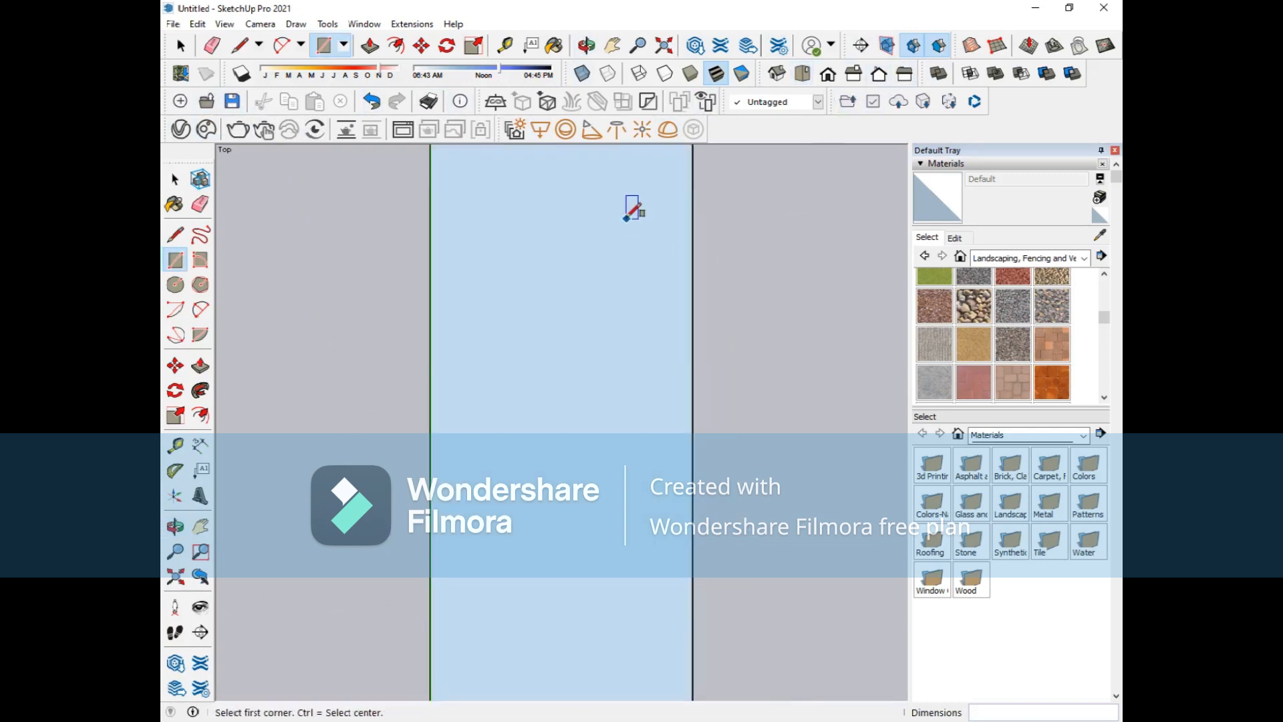
scroll(631, 200, down, 3)
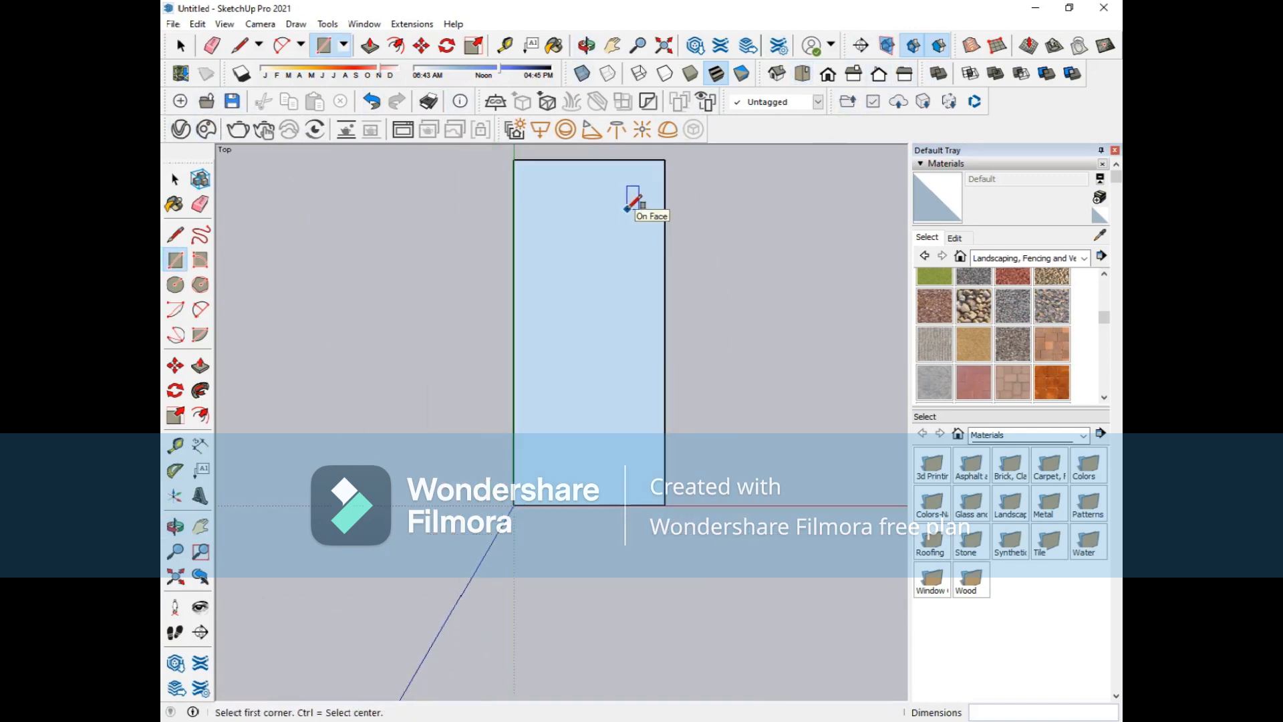
middle_drag(673, 276, 590, 241)
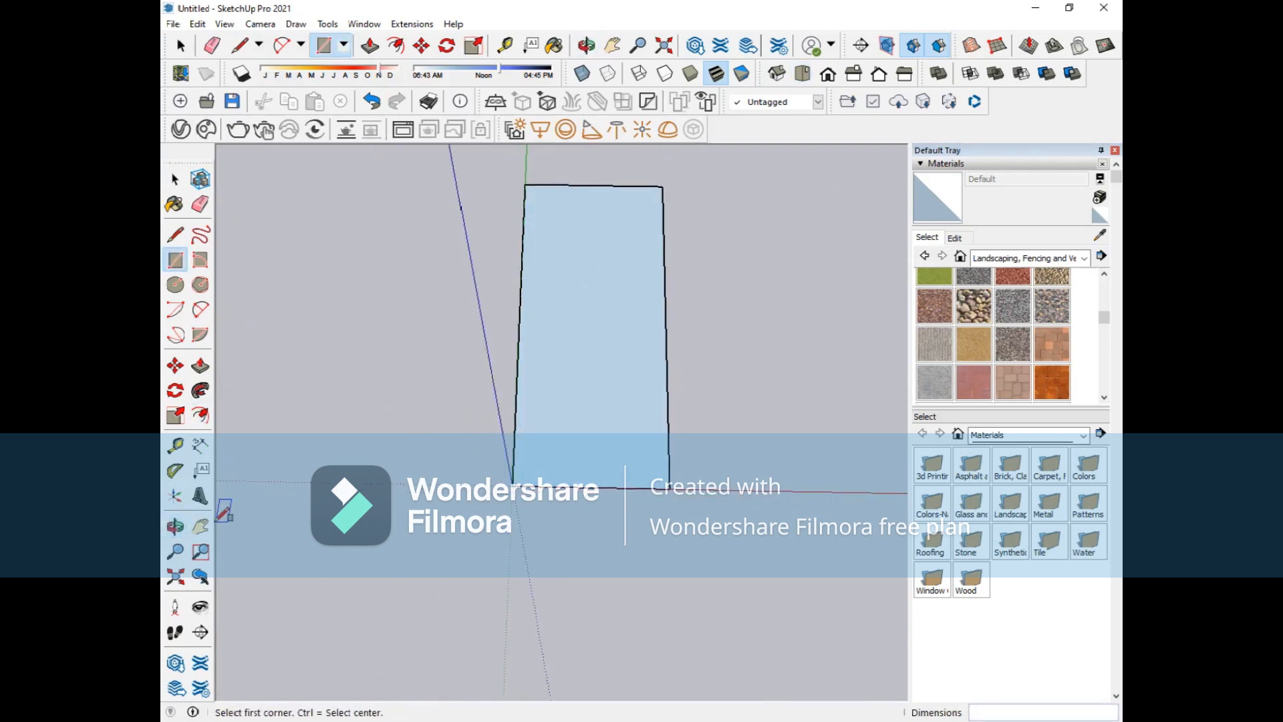
click(200, 526)
drag(503, 311, 487, 401)
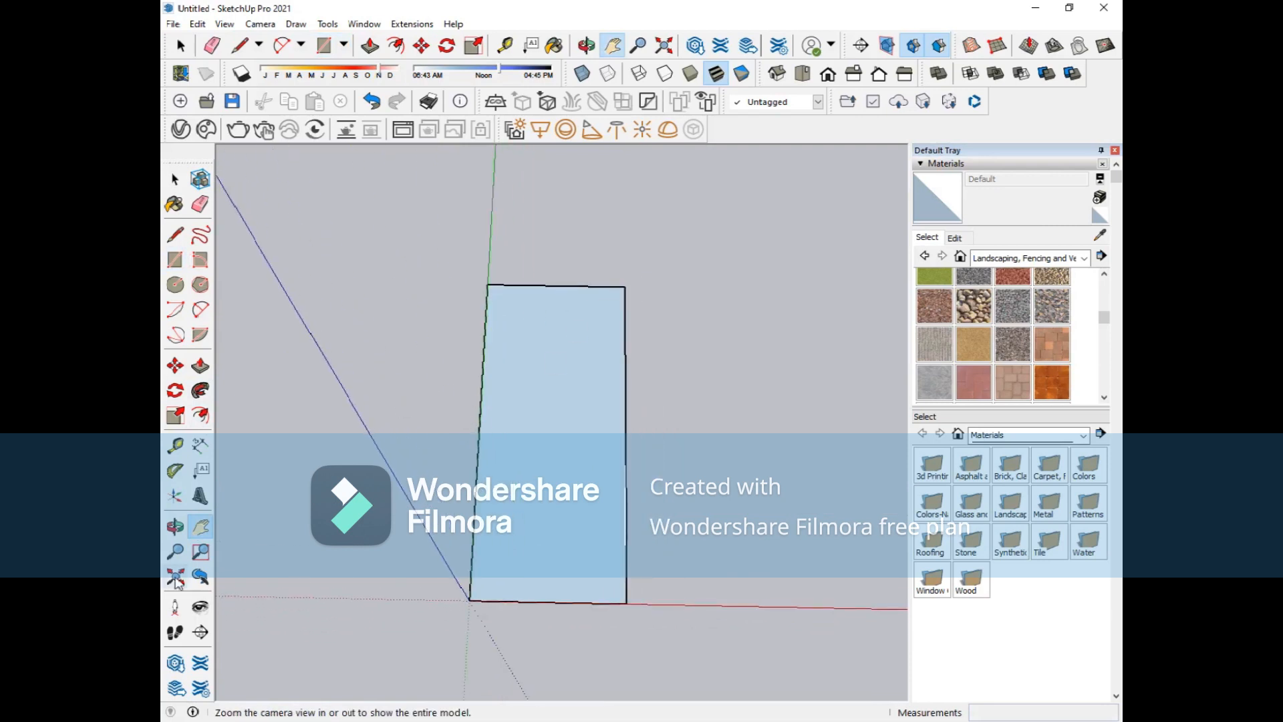
click(177, 528)
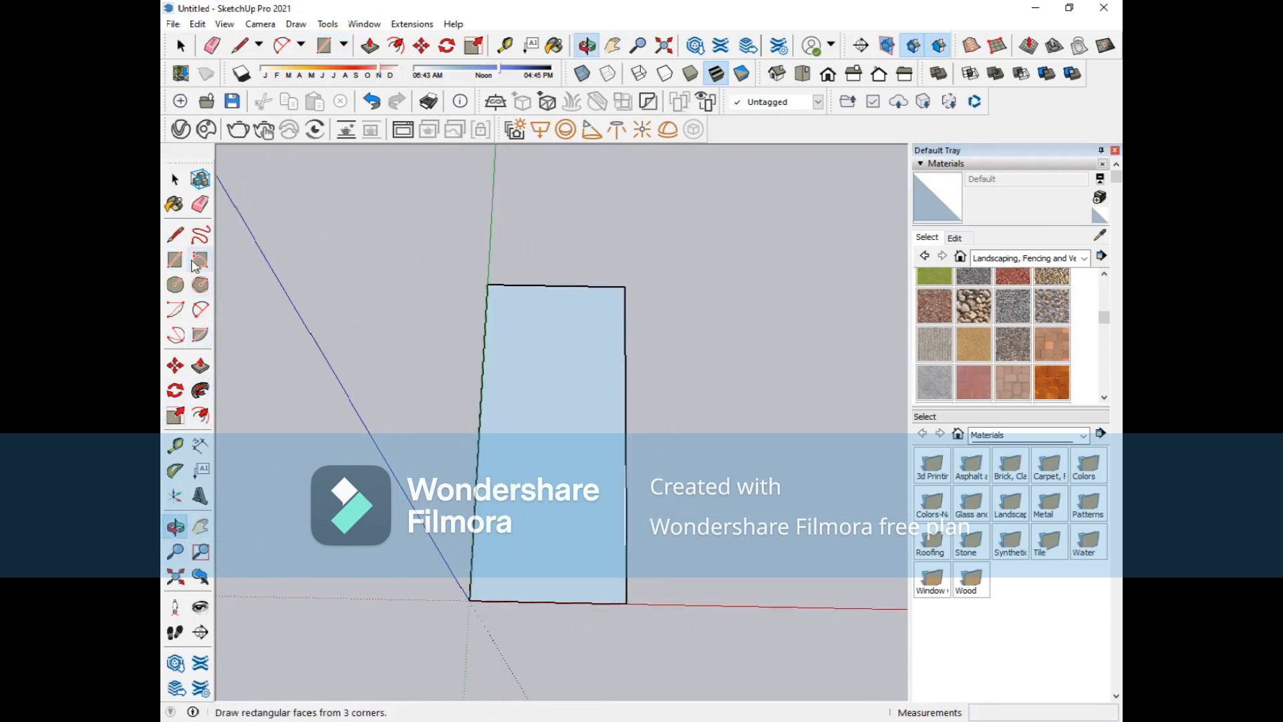
- Dimension the rectangle's far short edge and the long edge opposite the green axis
click(201, 445)
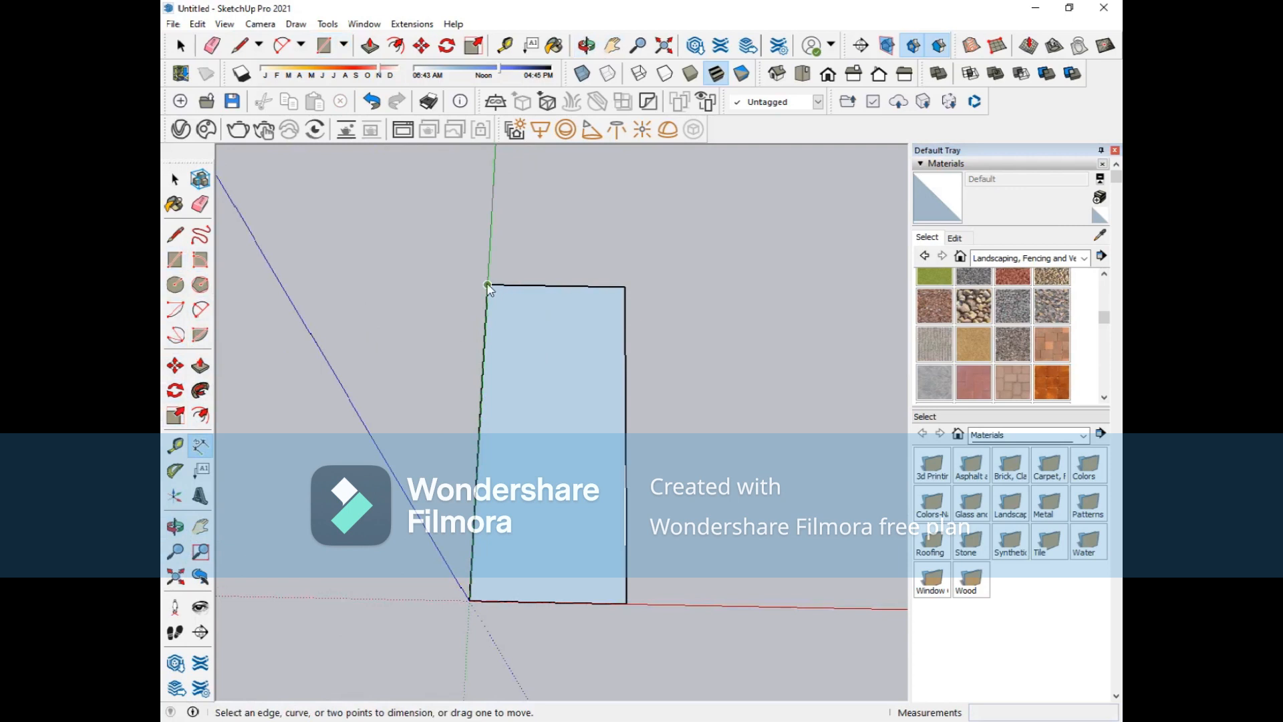
click(487, 285)
click(624, 286)
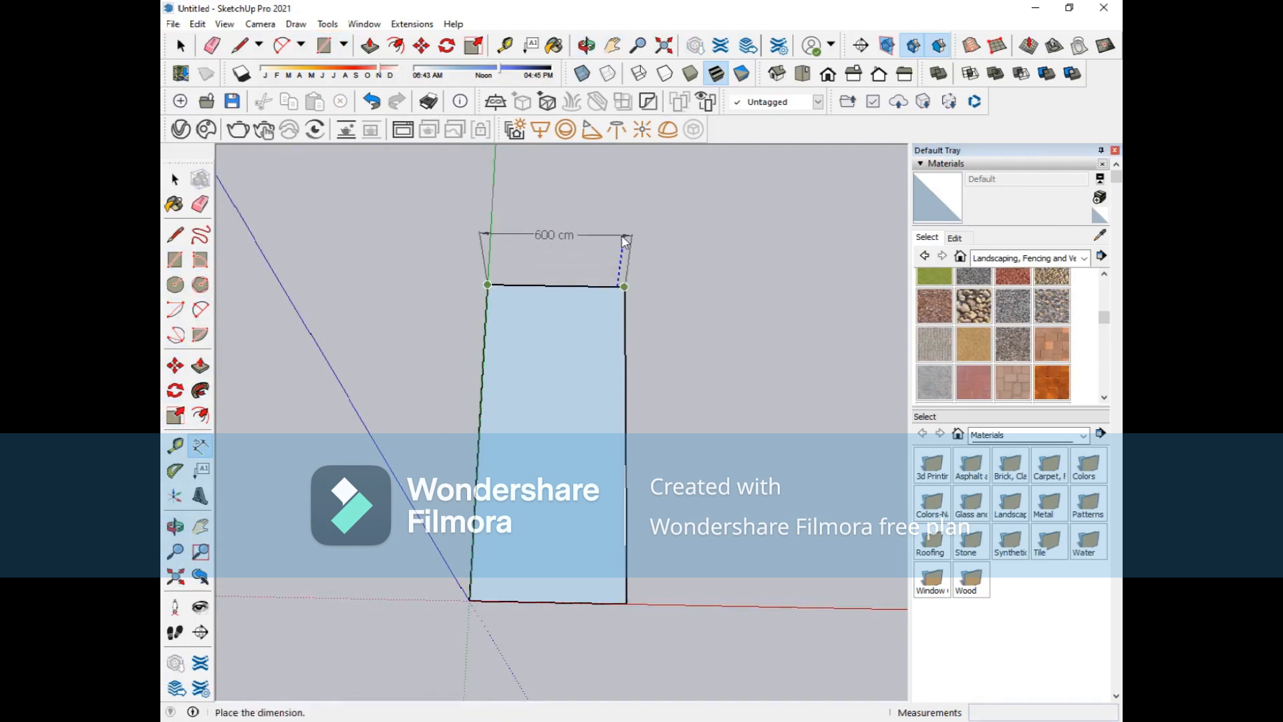
click(628, 246)
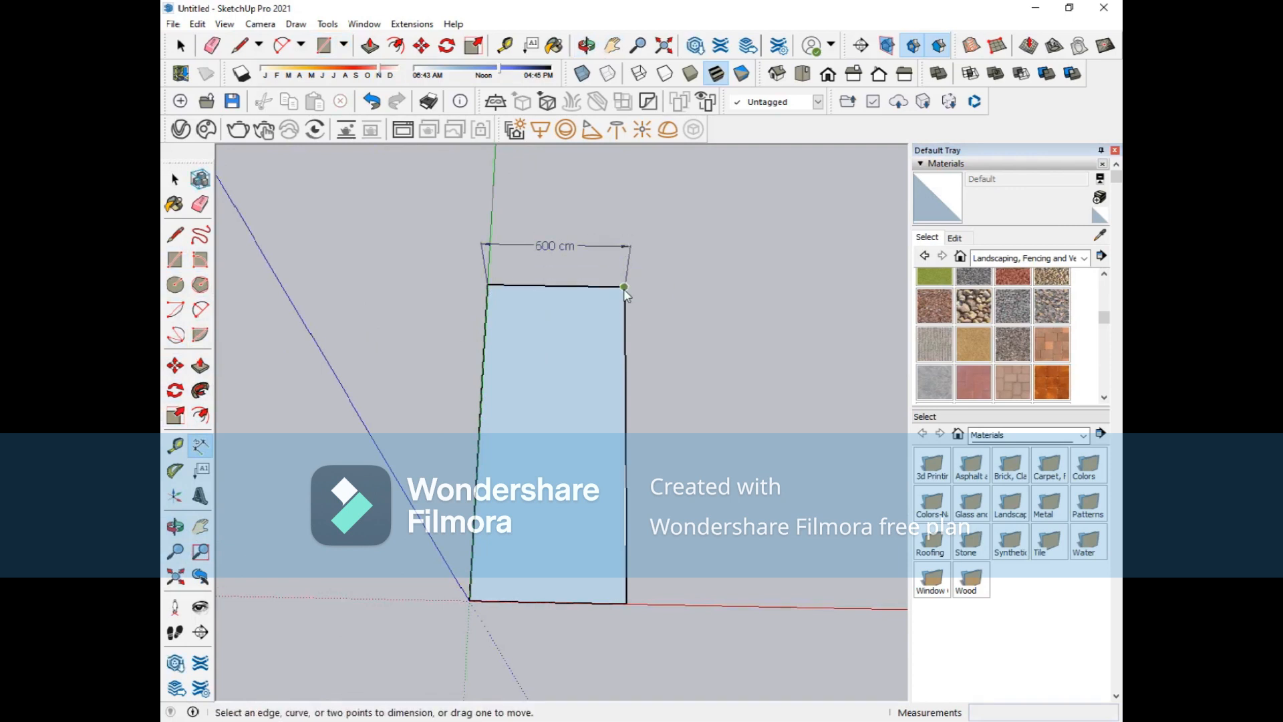
click(624, 286)
click(626, 604)
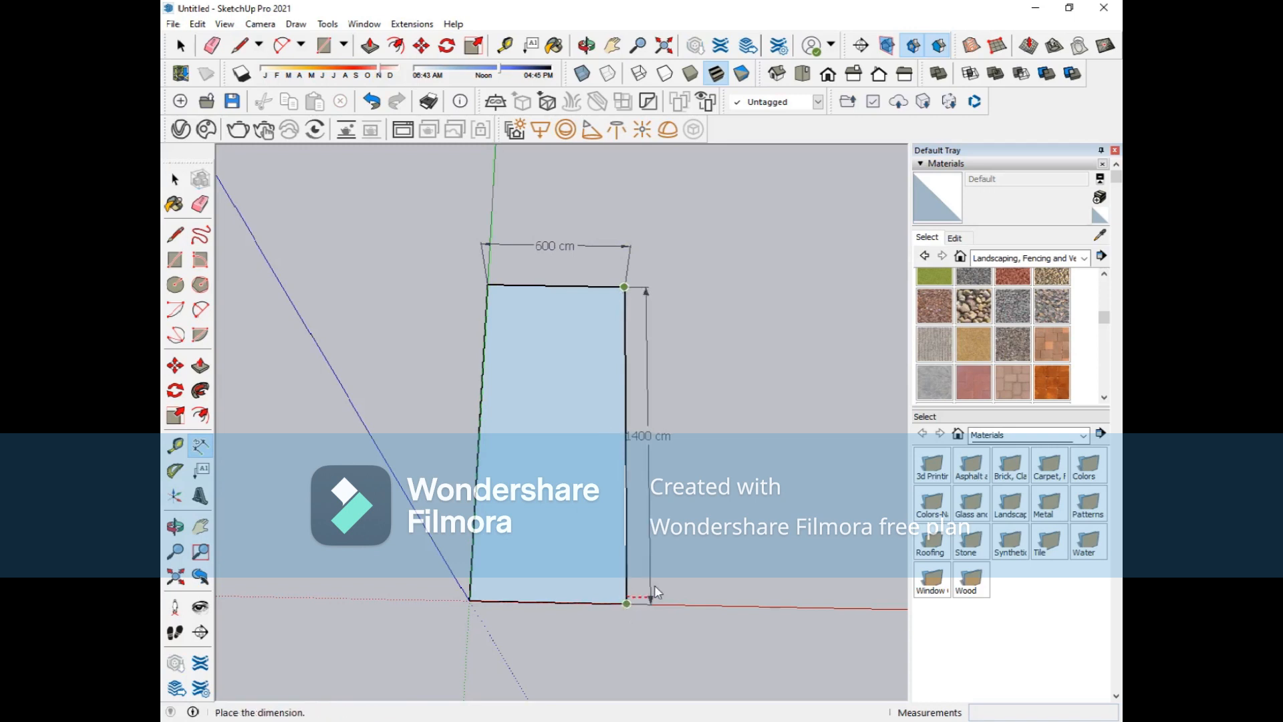
click(703, 576)
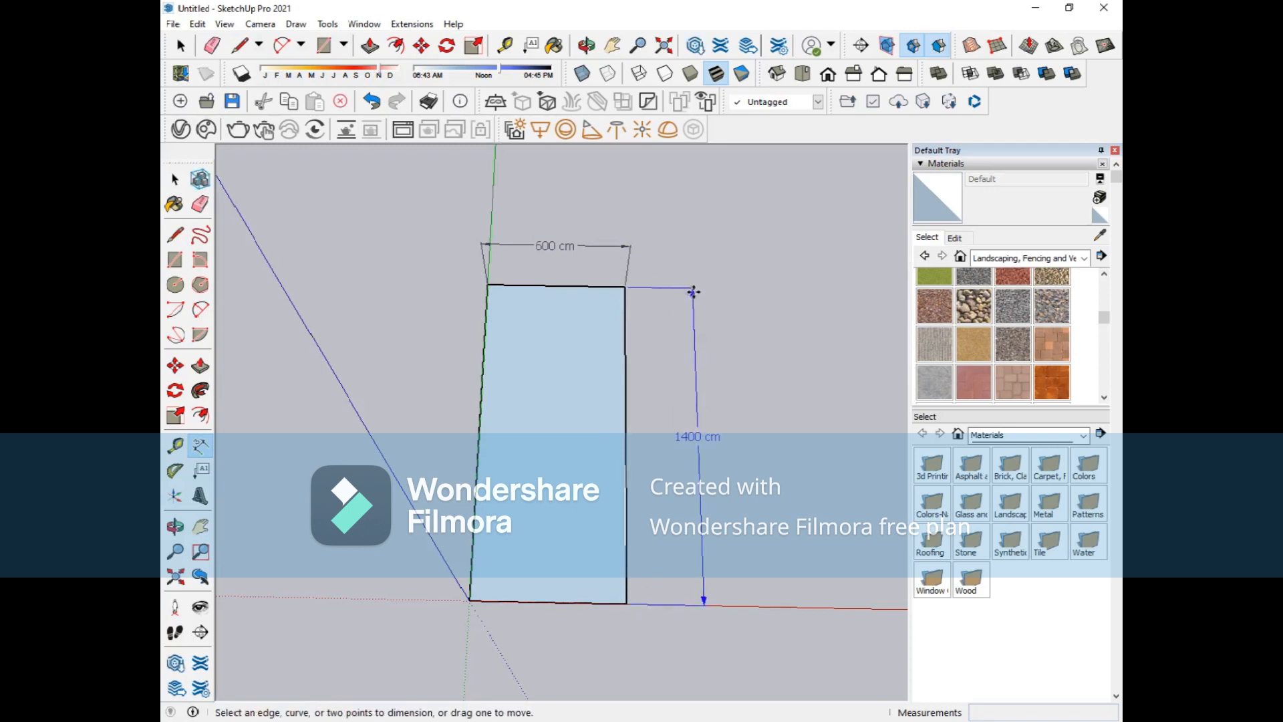
- Delete both dimensions from the rectangle
key(Escape)
click(626, 246)
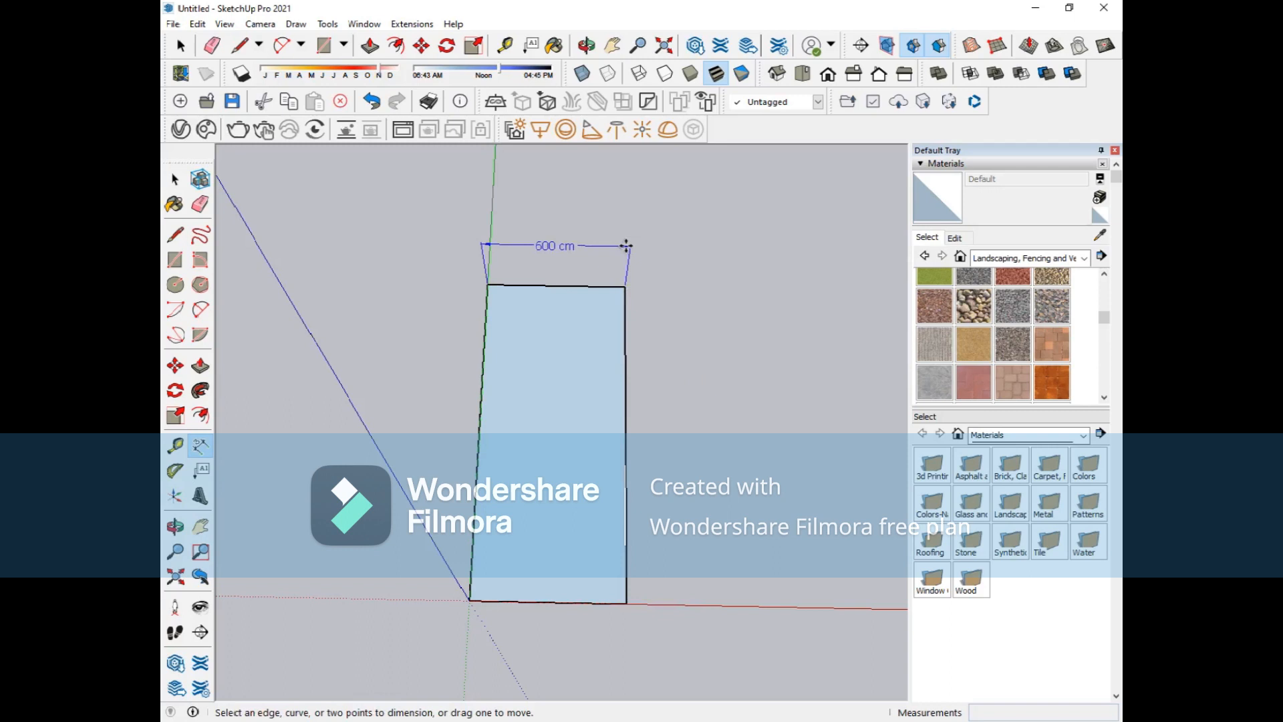
key(Delete)
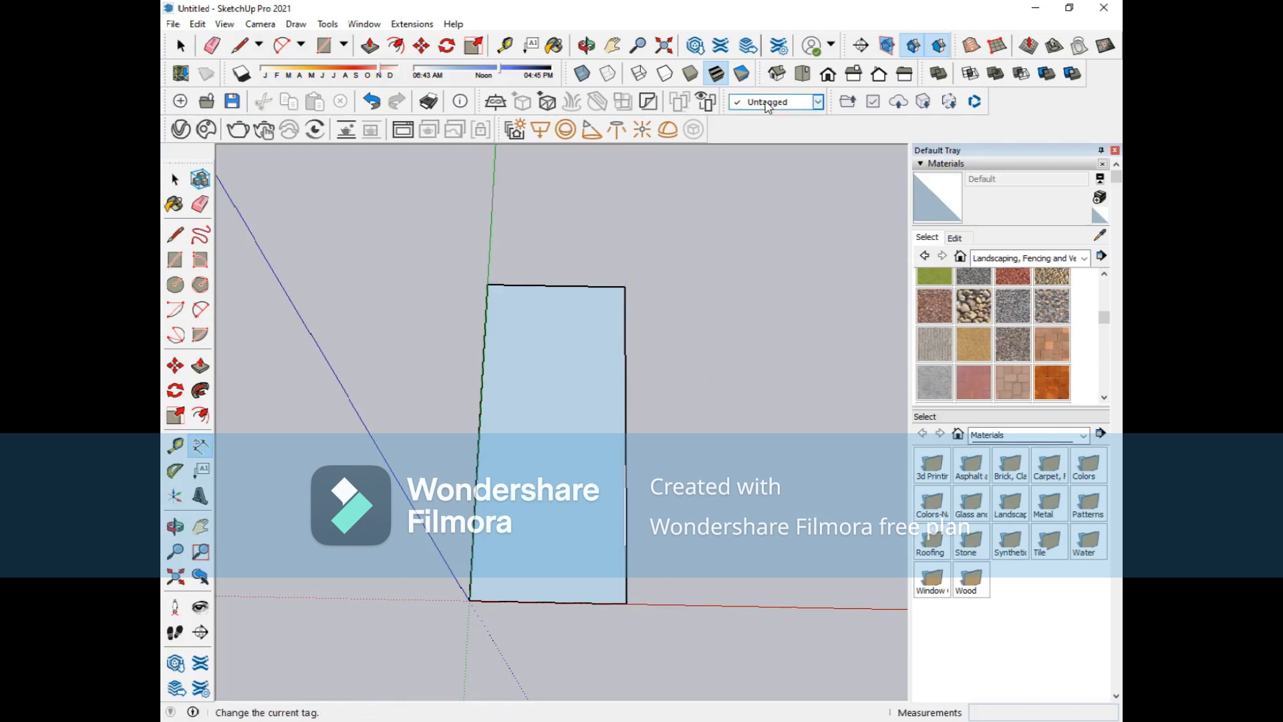
click(776, 75)
middle_drag(588, 381, 698, 488)
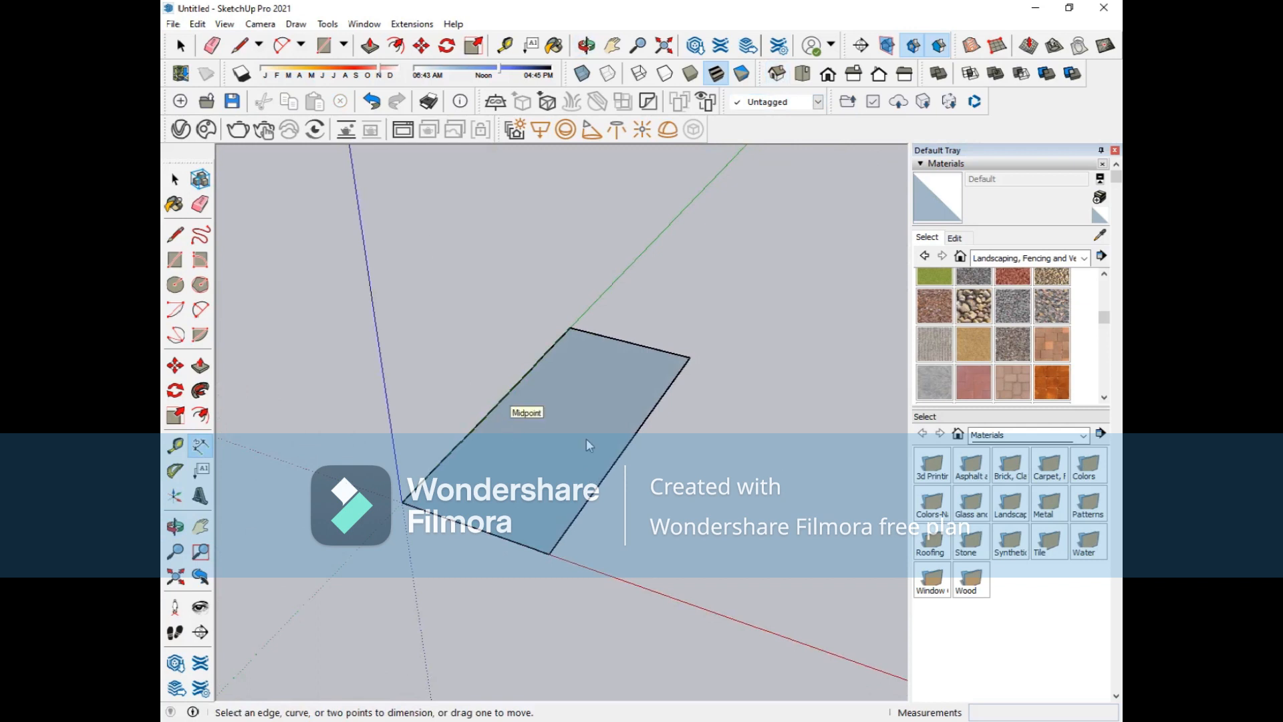
middle_drag(498, 461, 642, 286)
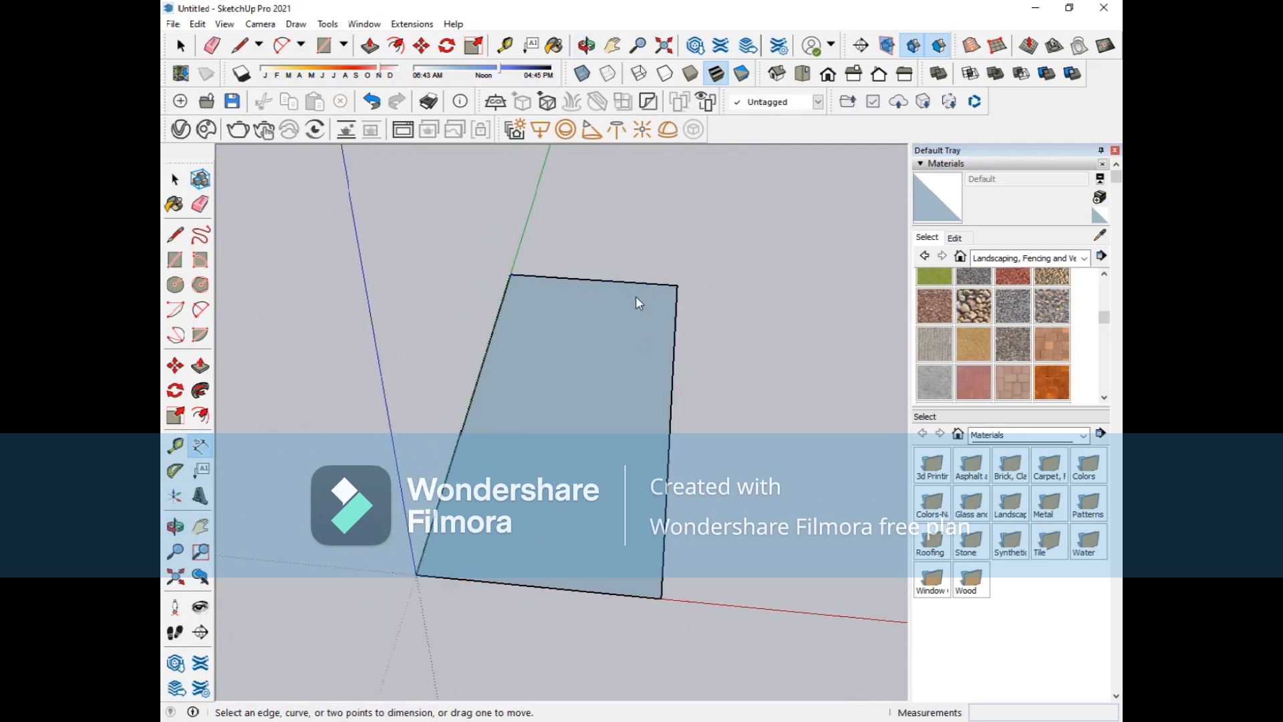
scroll(636, 298, up, 3)
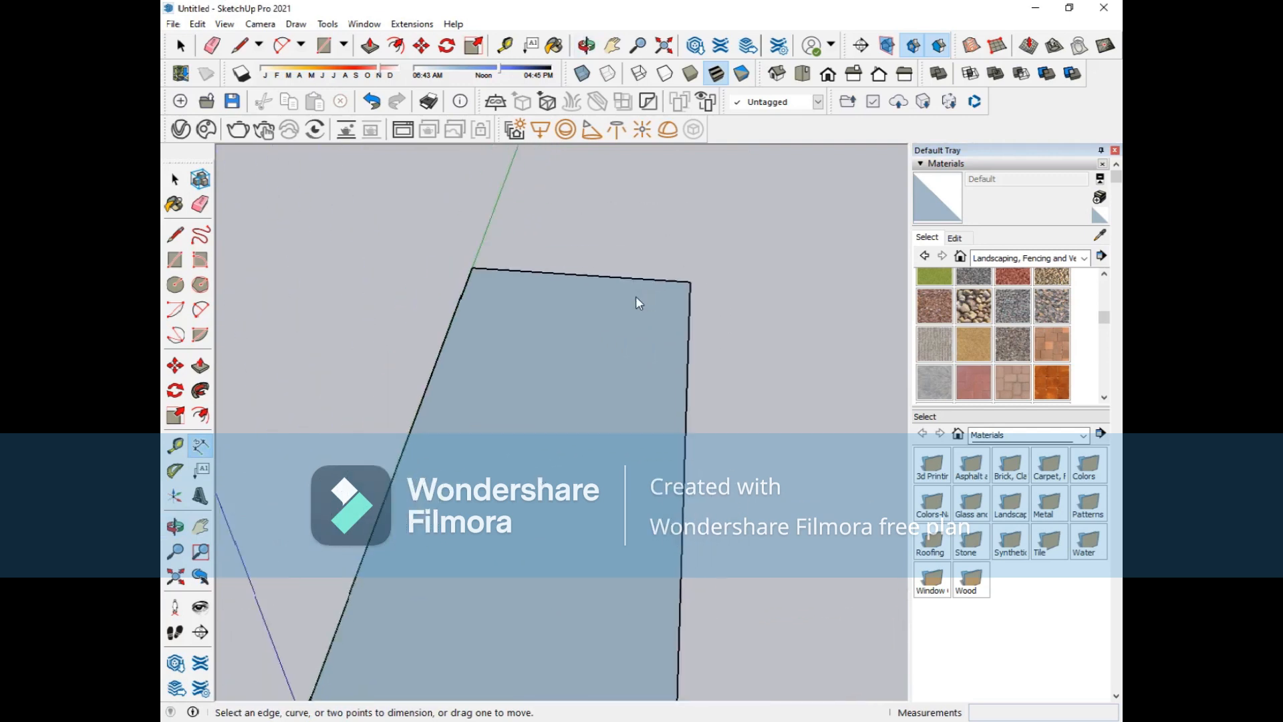
scroll(636, 298, down, 3)
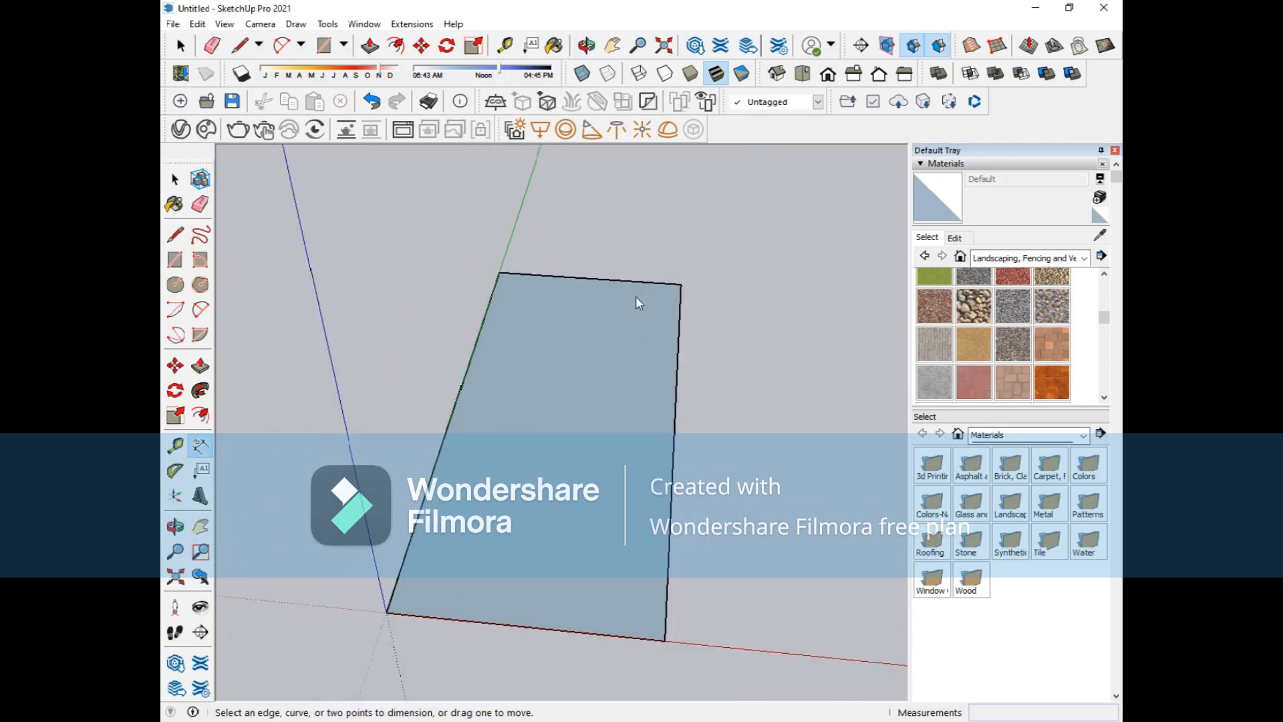
- Save the model as home.skp in New folder (3) on Local Disk (D:)
click(173, 24)
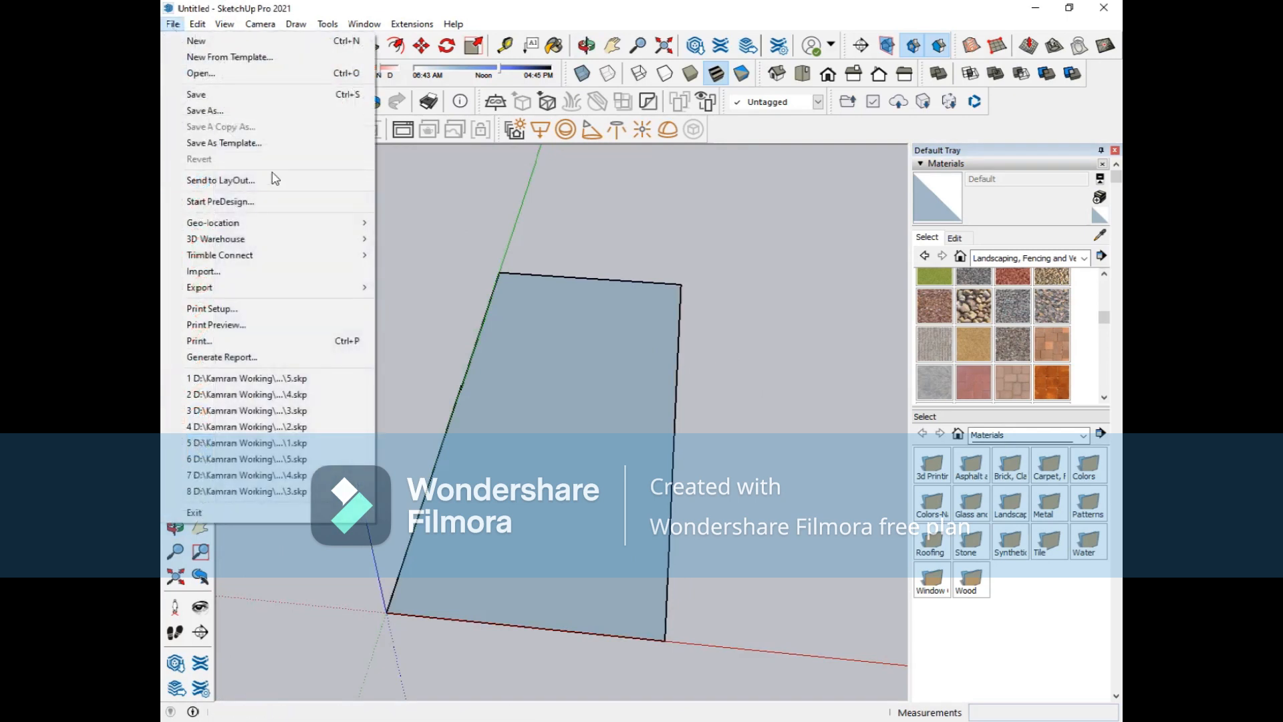
click(243, 113)
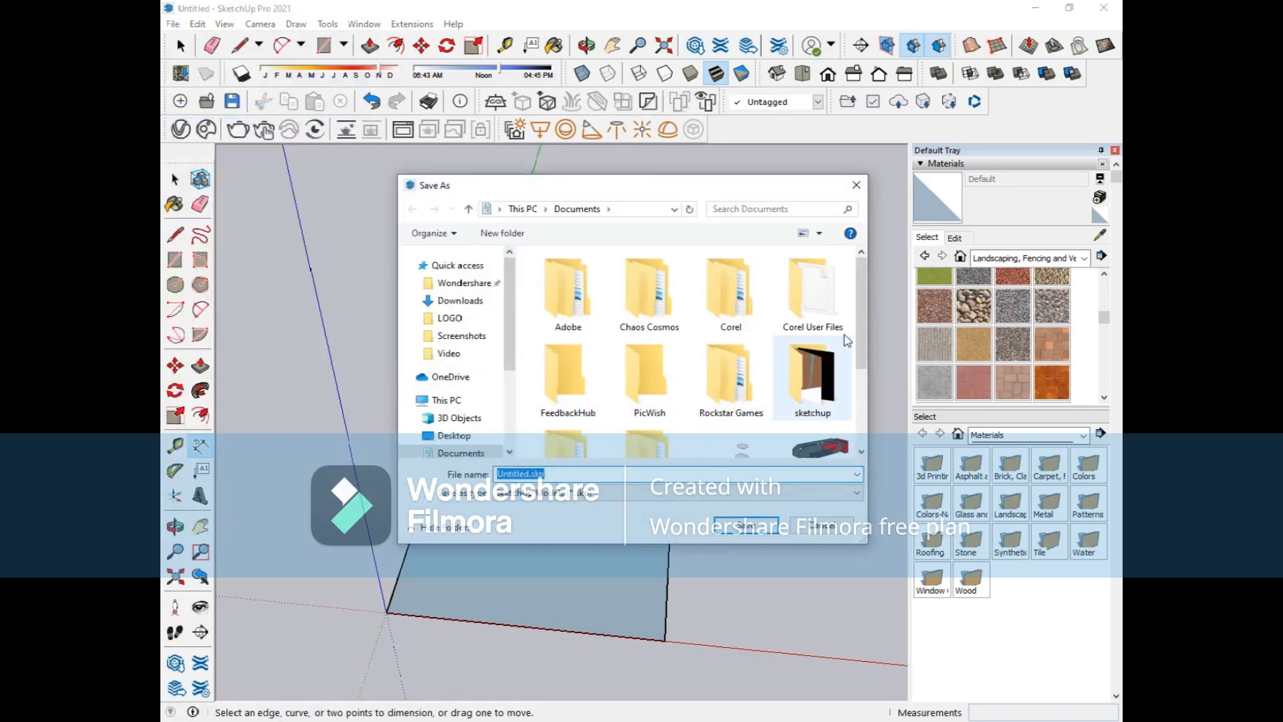
drag(861, 307, 862, 416)
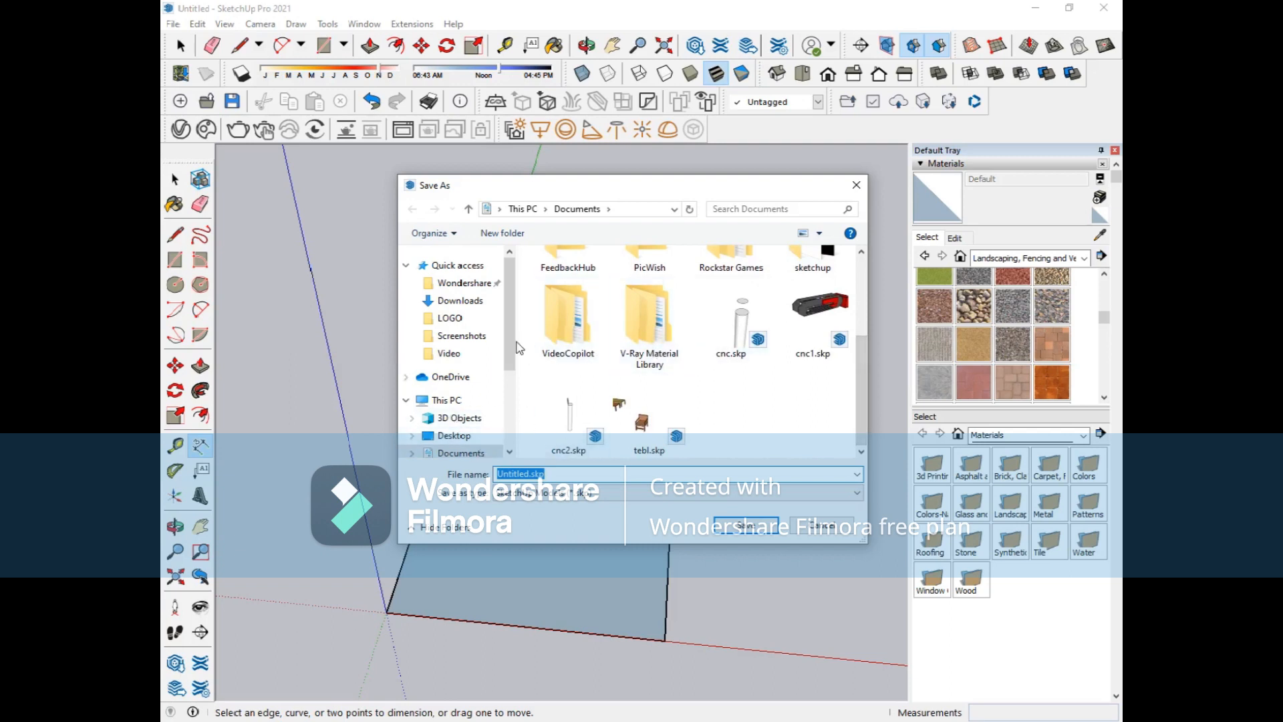
scroll(482, 446, down, 3)
click(468, 441)
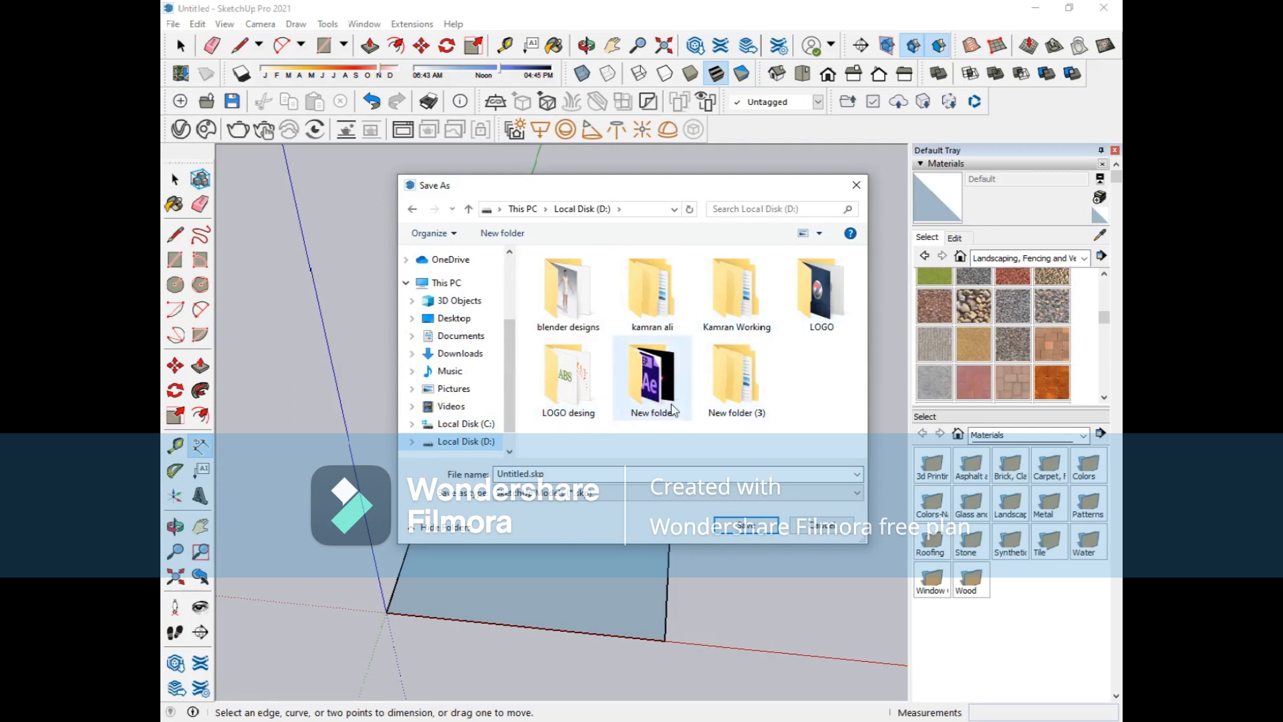
double_click(754, 414)
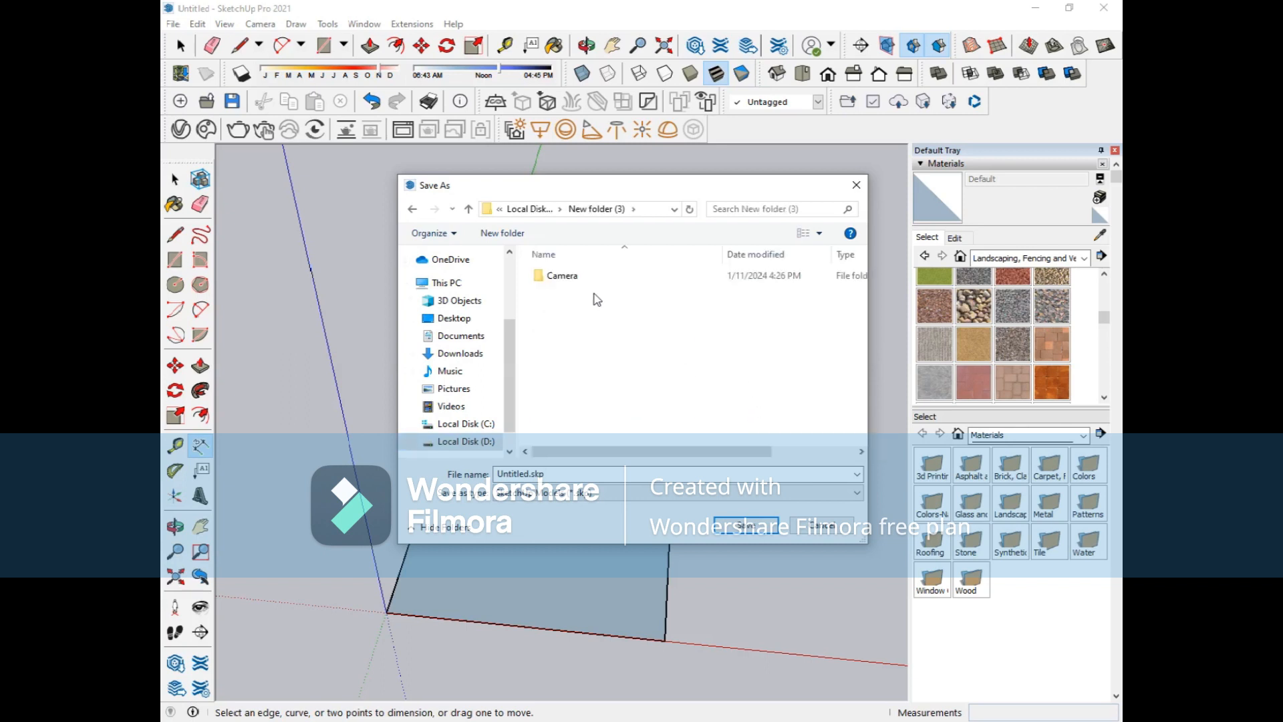
double_click(560, 474)
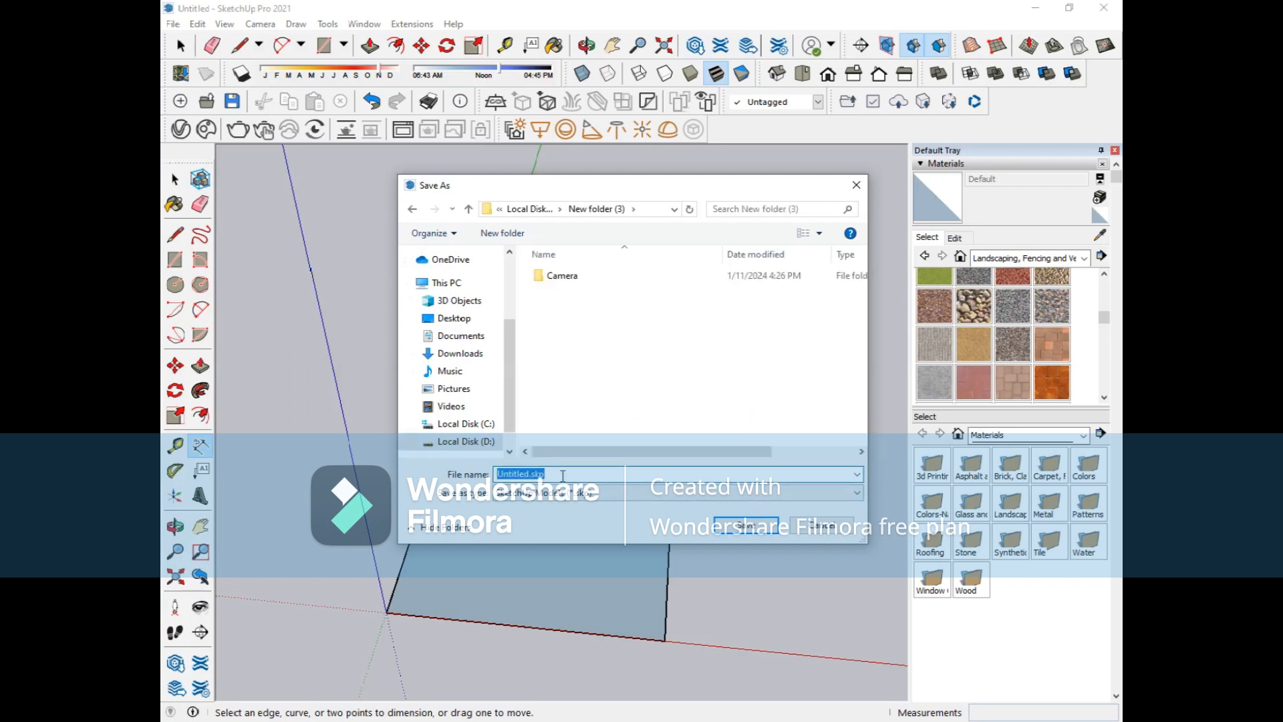
key(BackSpace)
click(741, 532)
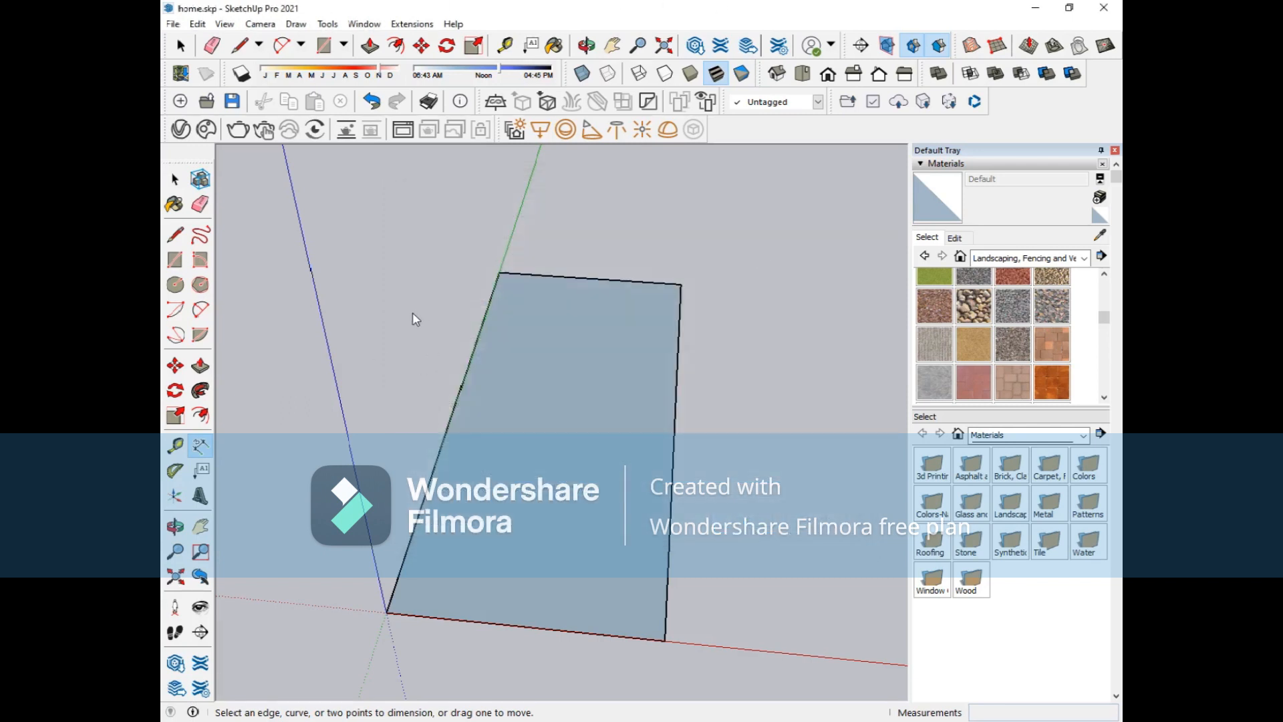
click(200, 415)
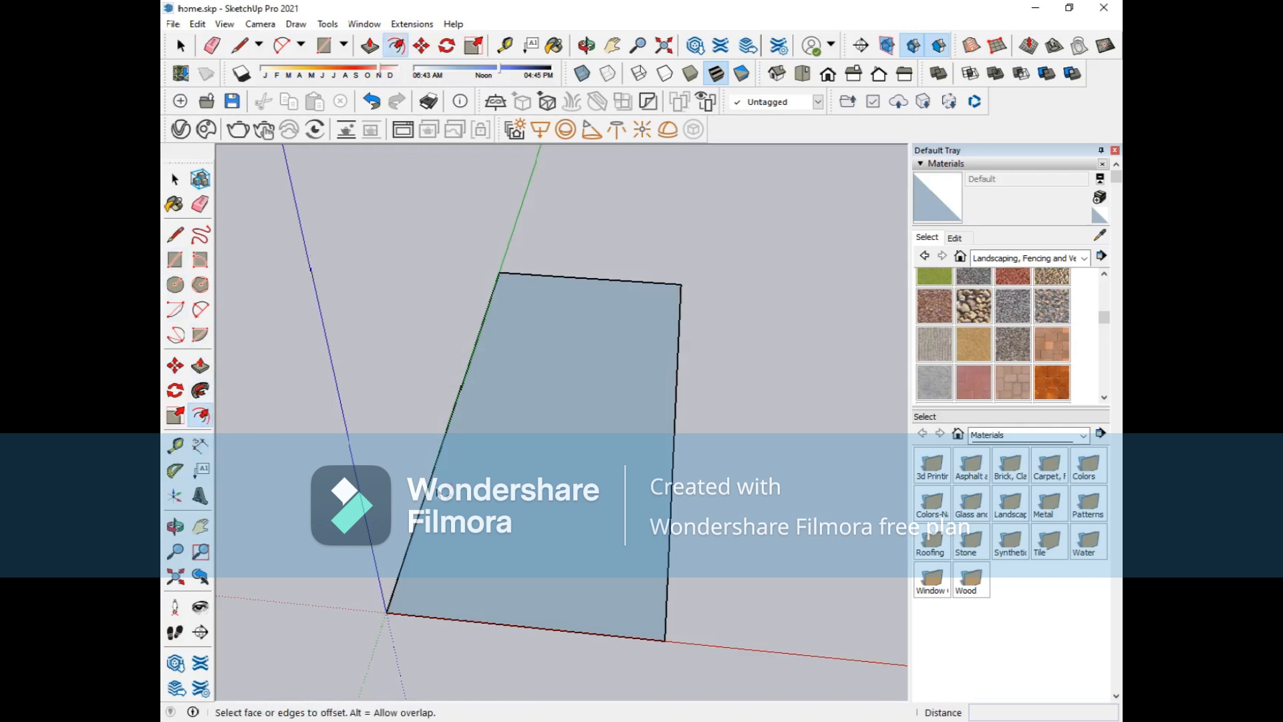
click(419, 517)
click(425, 520)
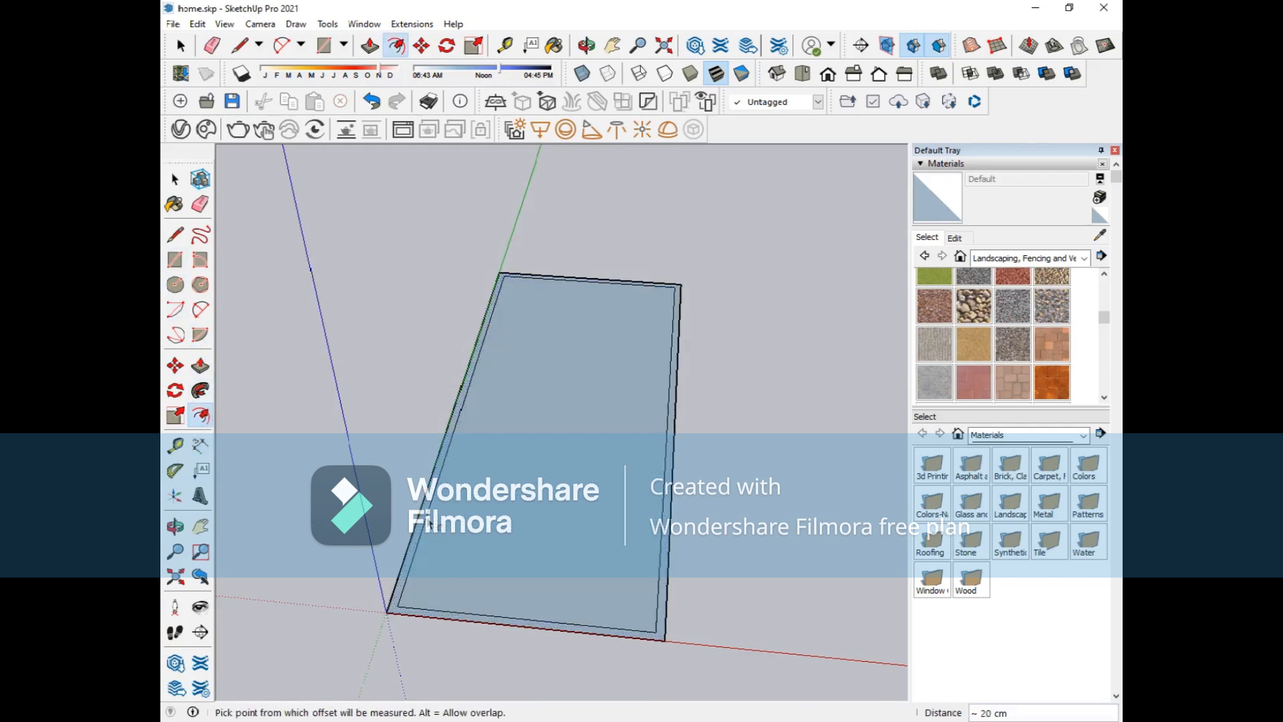
key(ctrl+z)
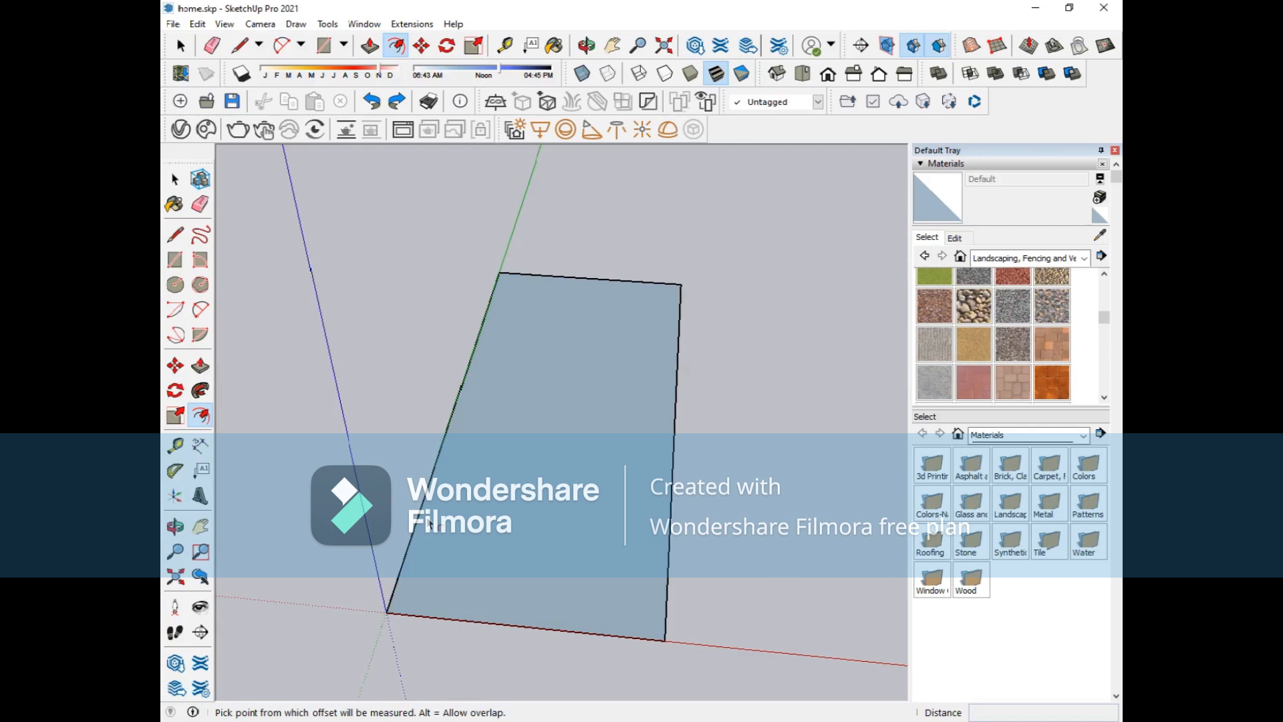
- Offset the rectangle's outline inward by 15 cm
click(431, 526)
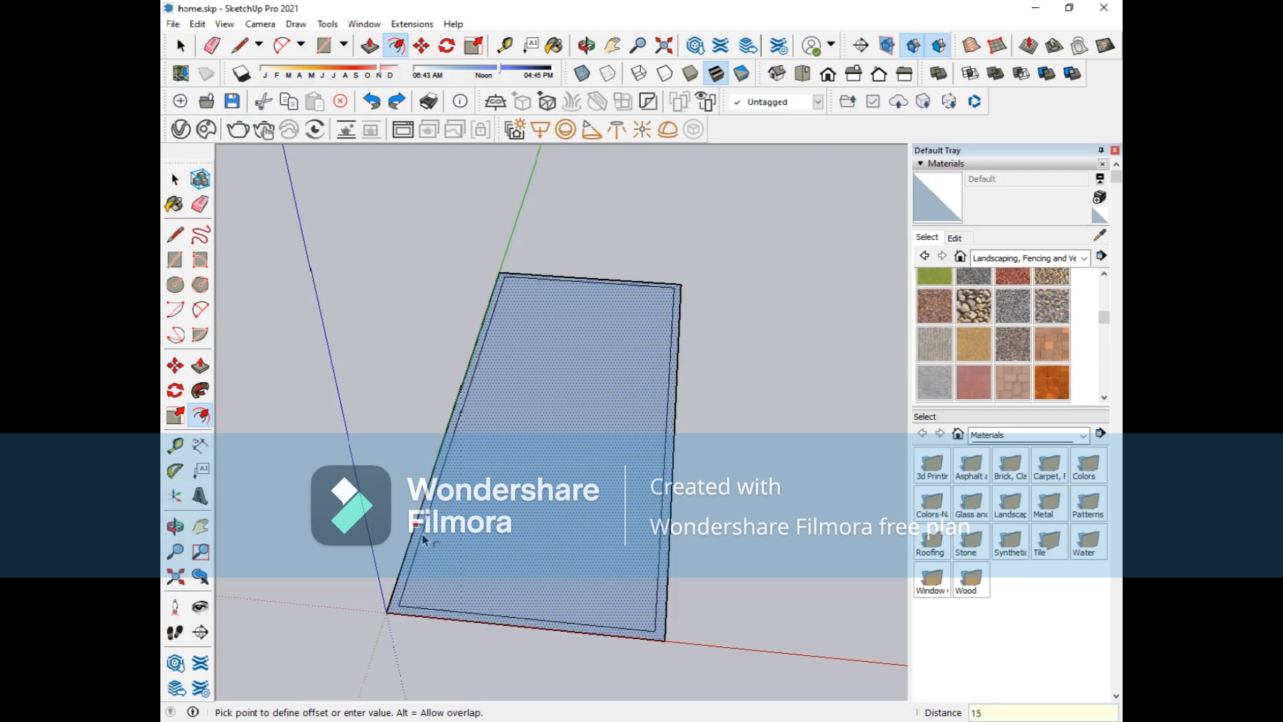
text(15)
key(Return)
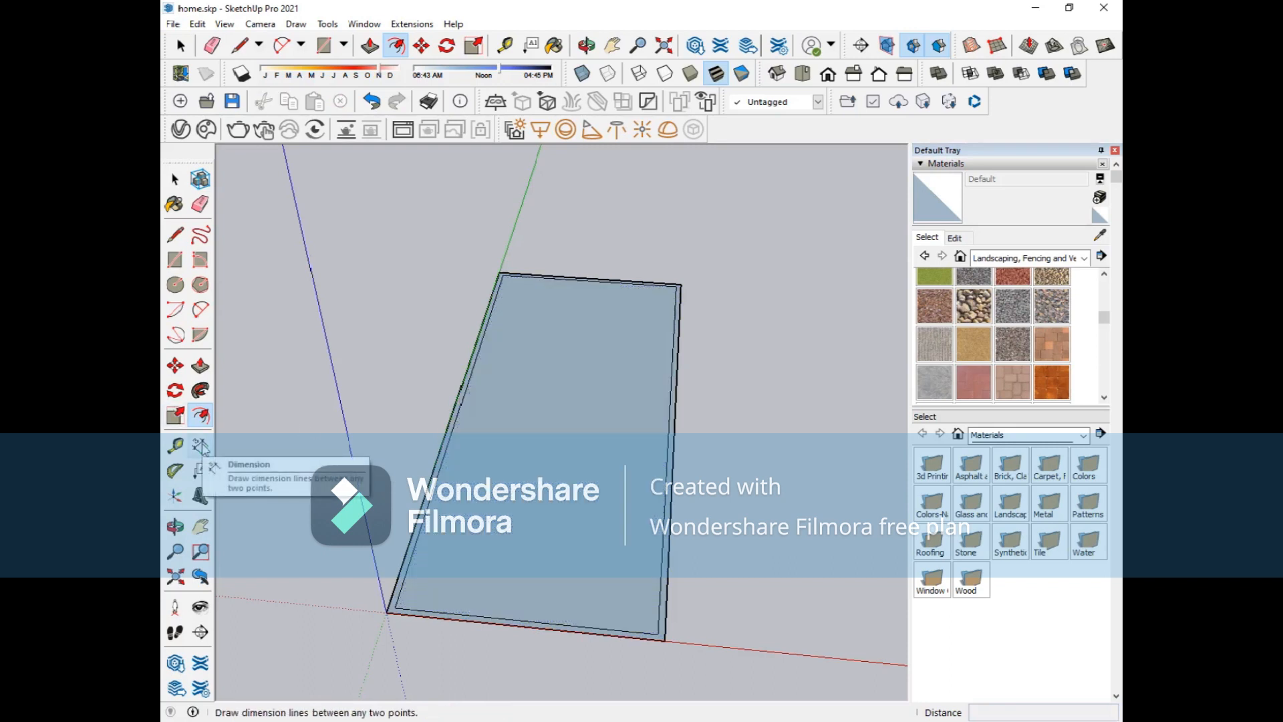
- Place a guide line 300 cm inward from the rectangle's outer long edge on the green axis
click(175, 446)
middle_drag(493, 450, 438, 532)
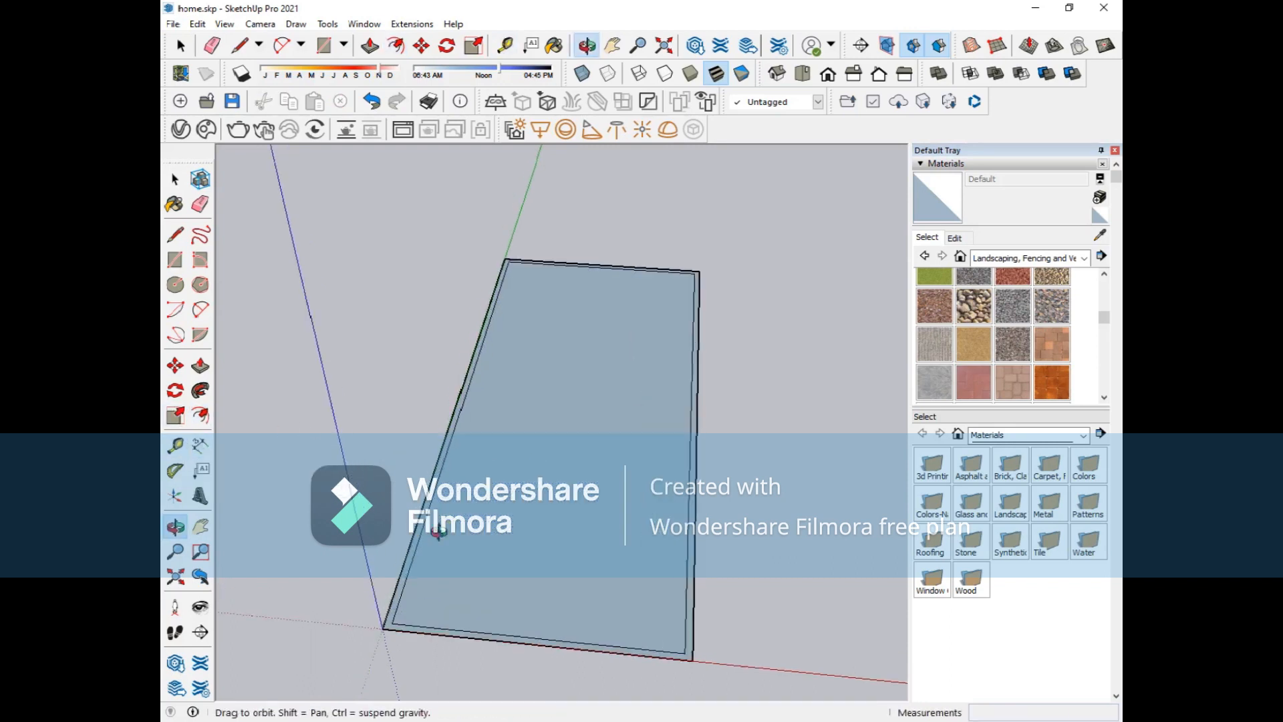
scroll(428, 533, up, 3)
click(409, 536)
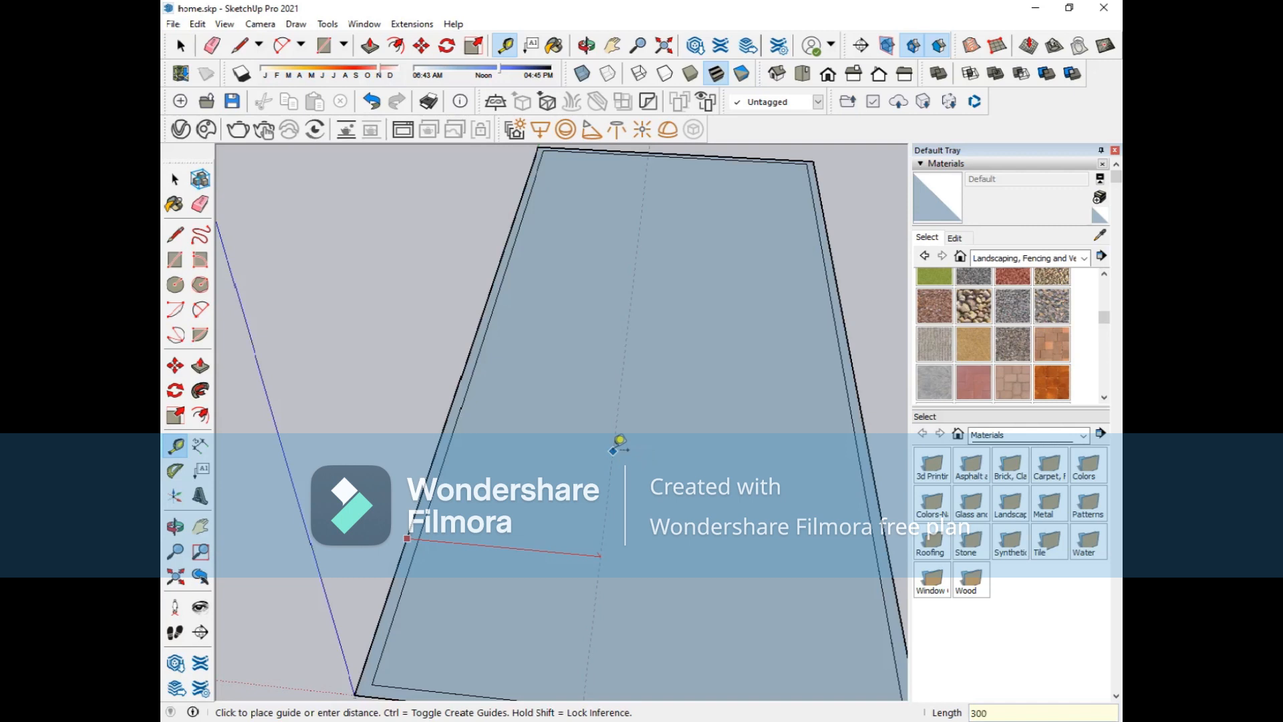
key(Return)
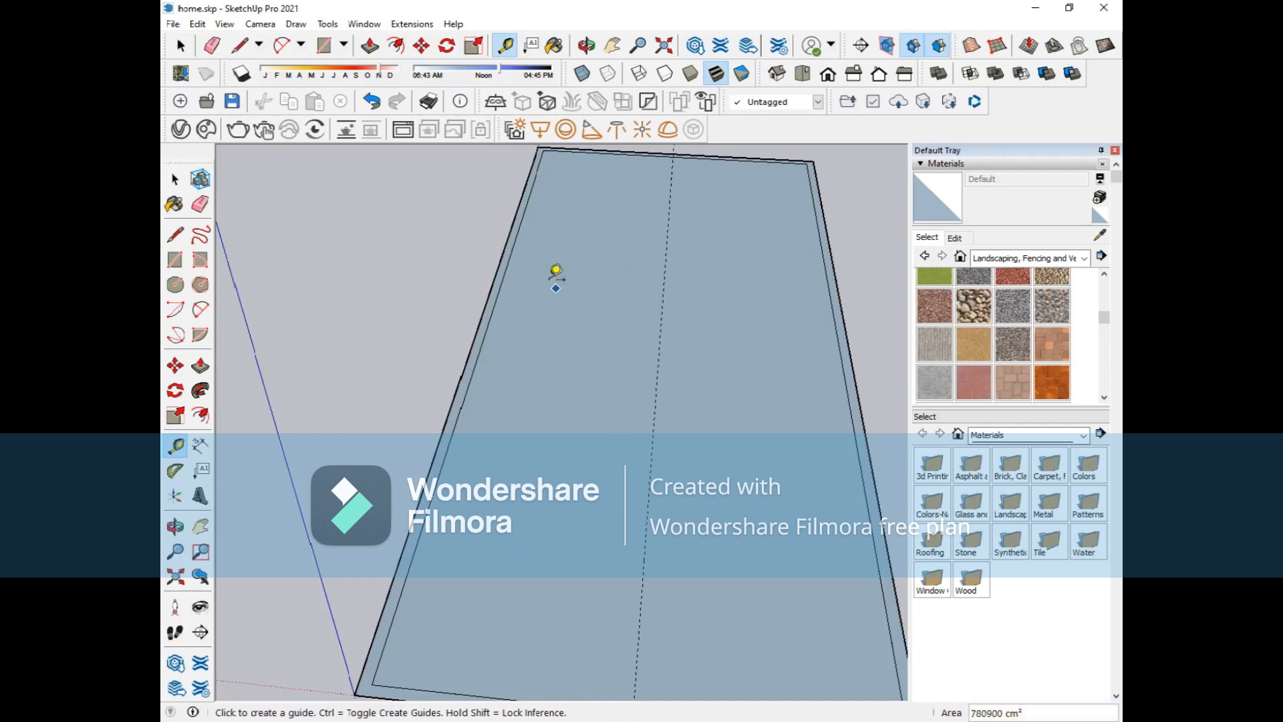
- Switch to the YouTube house tutorial in the browser and play it to check which floor plan guides come next
scroll(553, 272, down, 4)
mouse_move(595, 289)
middle_down()
mouse_move(435, 364)
mouse_move(482, 419)
mouse_move(481, 394)
middle_up()
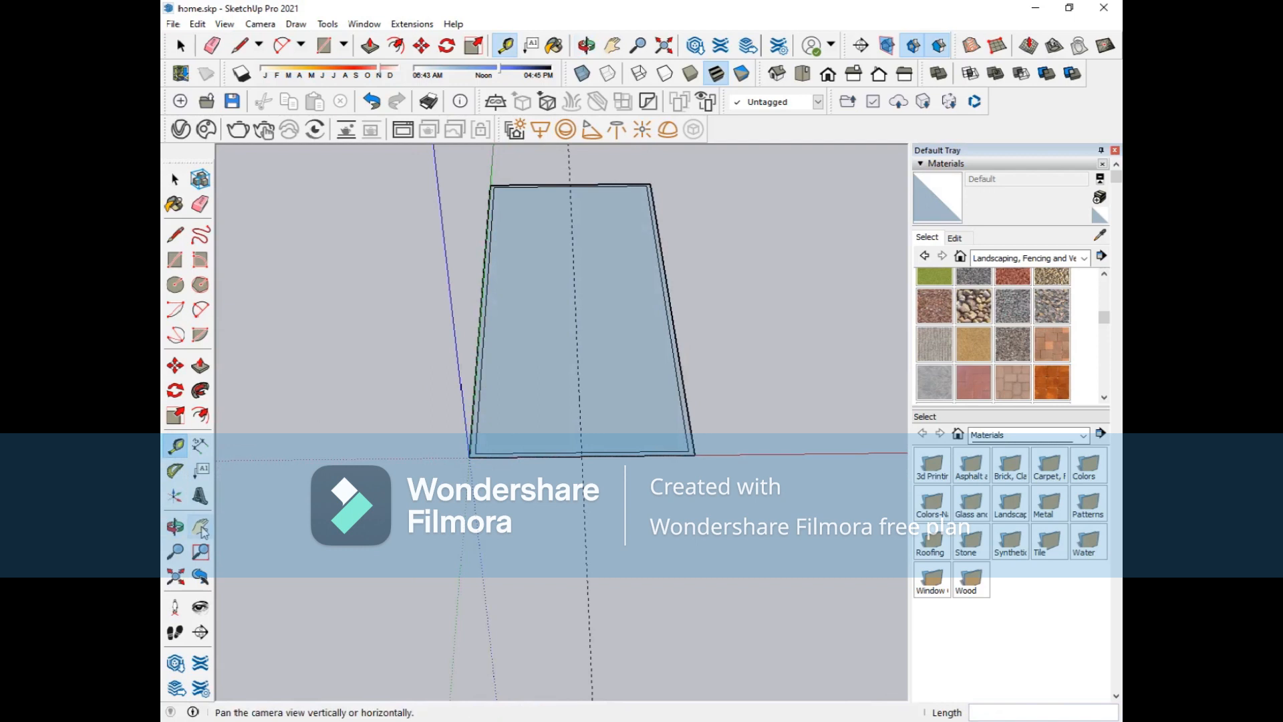
click(200, 526)
drag(562, 350, 532, 416)
key(o)
drag(610, 421, 684, 593)
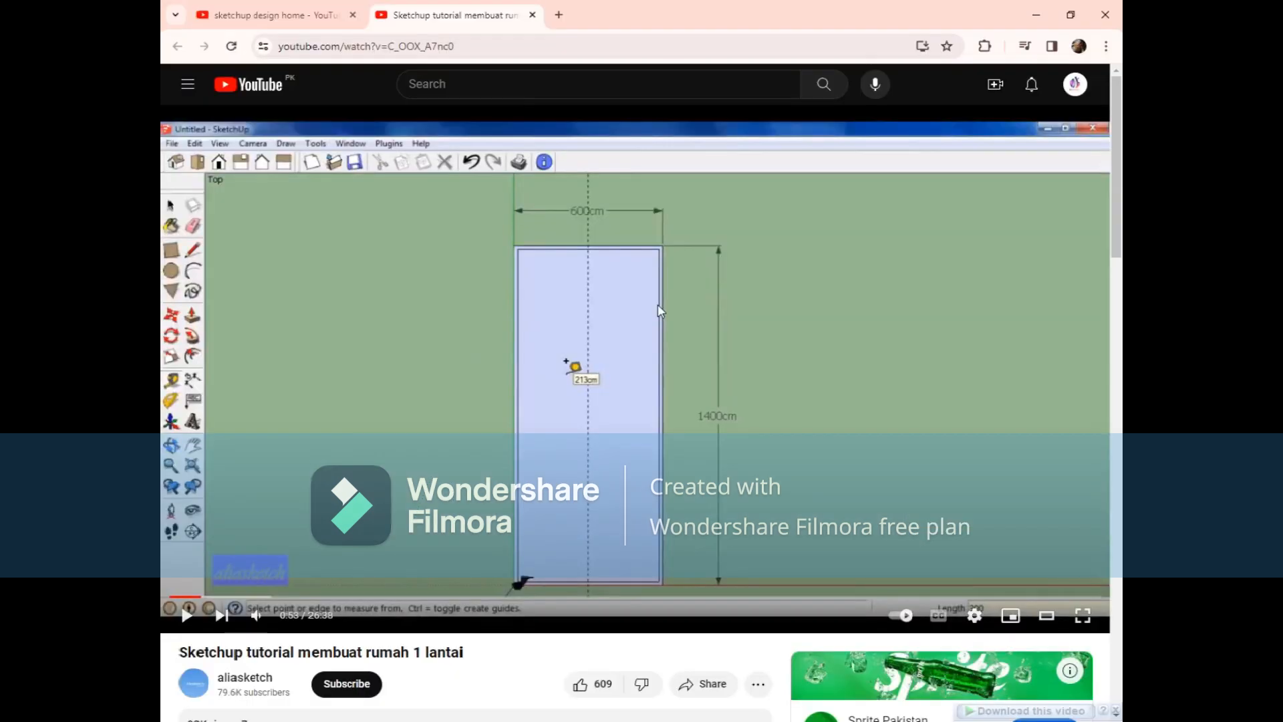
click(658, 304)
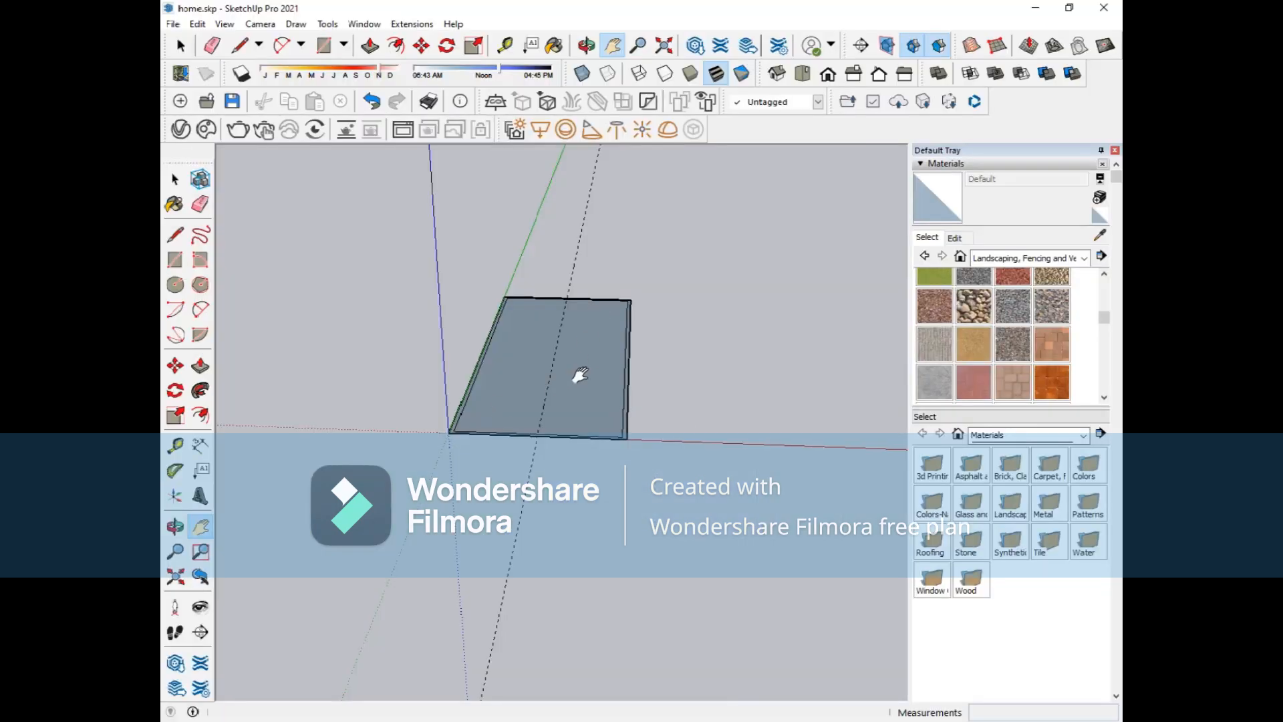
- Place a crosswise guide line 450 cm inward from the rectangle's outer short edge on the red axis
middle_drag(579, 374, 252, 511)
scroll(490, 412, up, 1)
scroll(490, 413, up, 4)
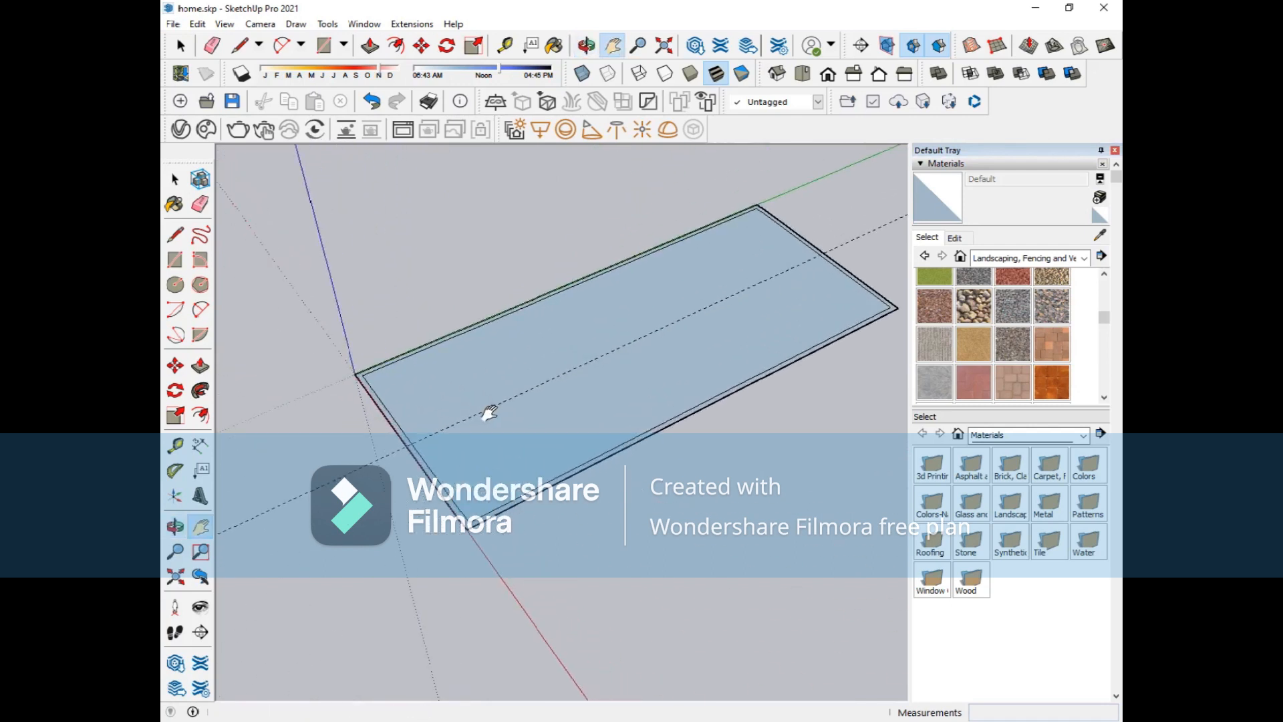
click(175, 445)
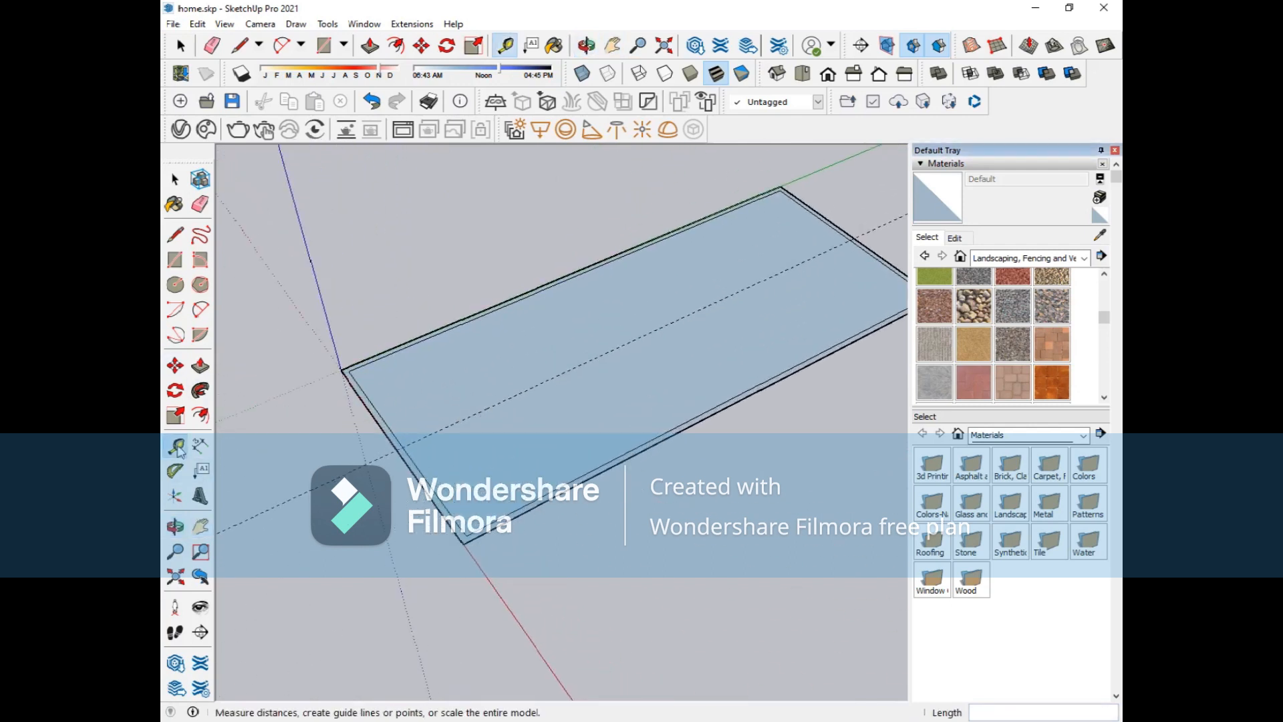
click(367, 399)
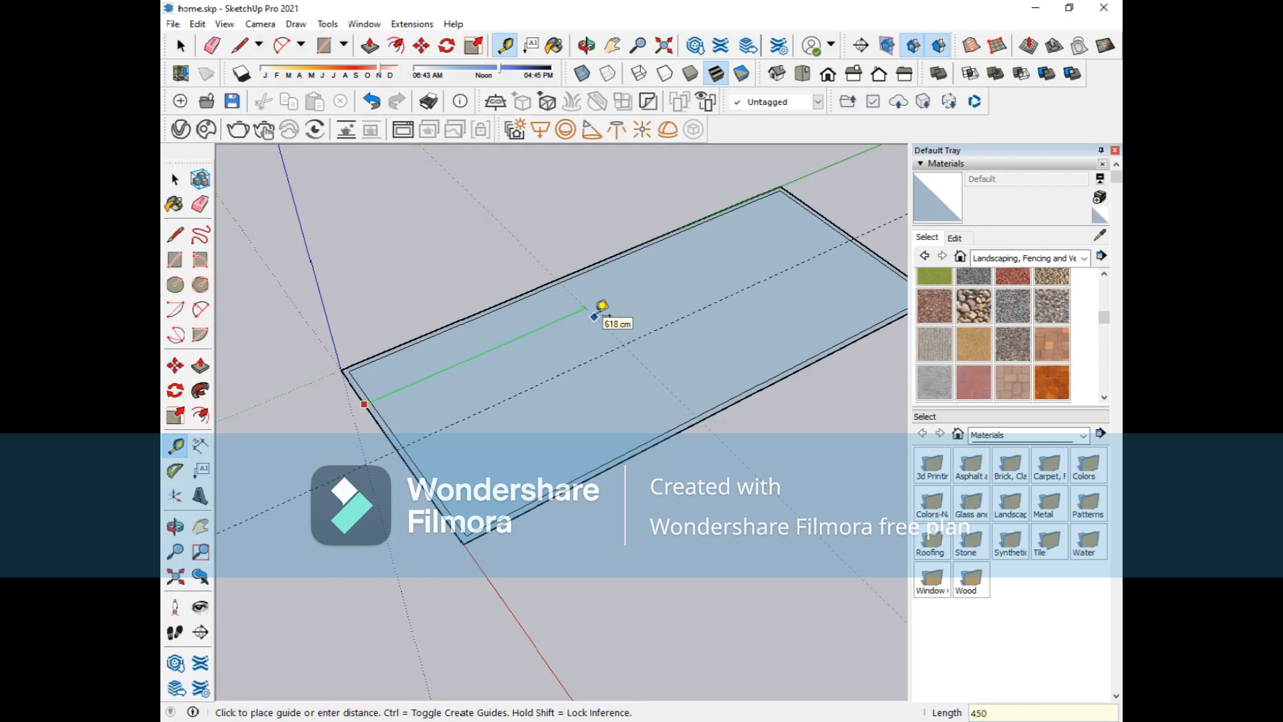
click(601, 307)
- Place two more crosswise guide lines, 300 cm beyond the 450 cm guide and a further 150 cm beyond that
click(517, 319)
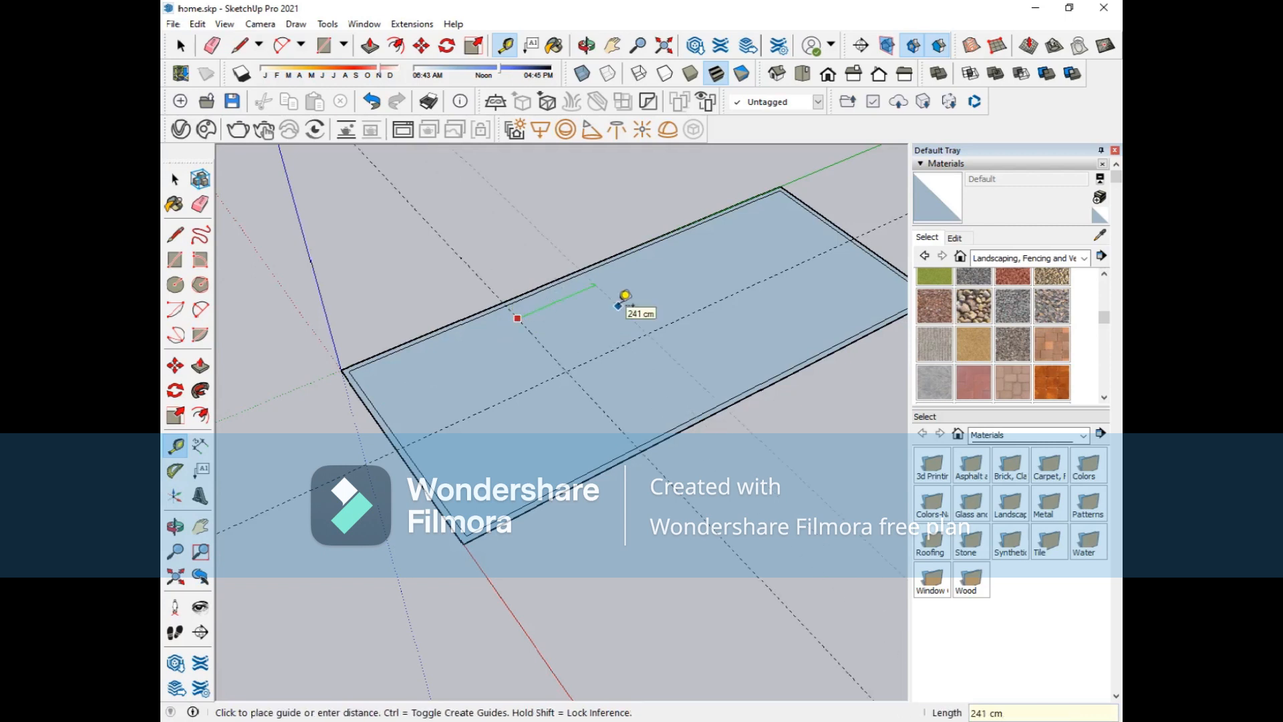
key(Return)
scroll(642, 294, up, 1)
click(644, 303)
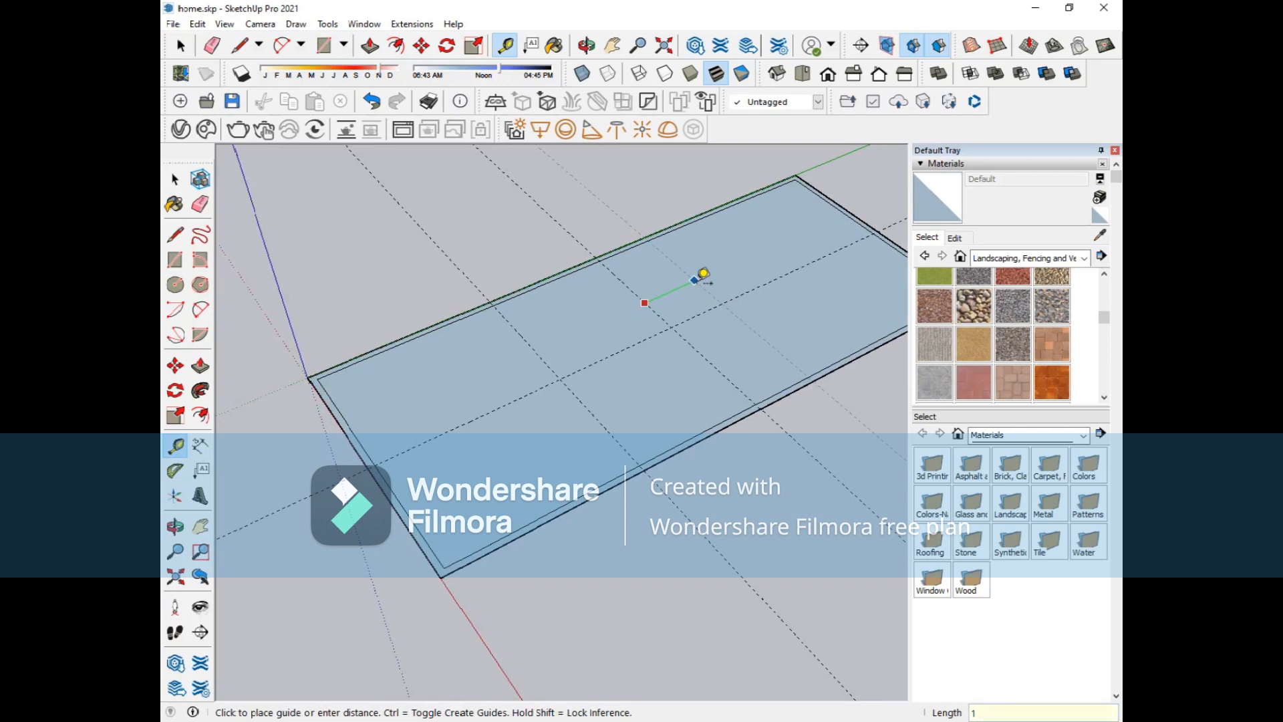
key(Return)
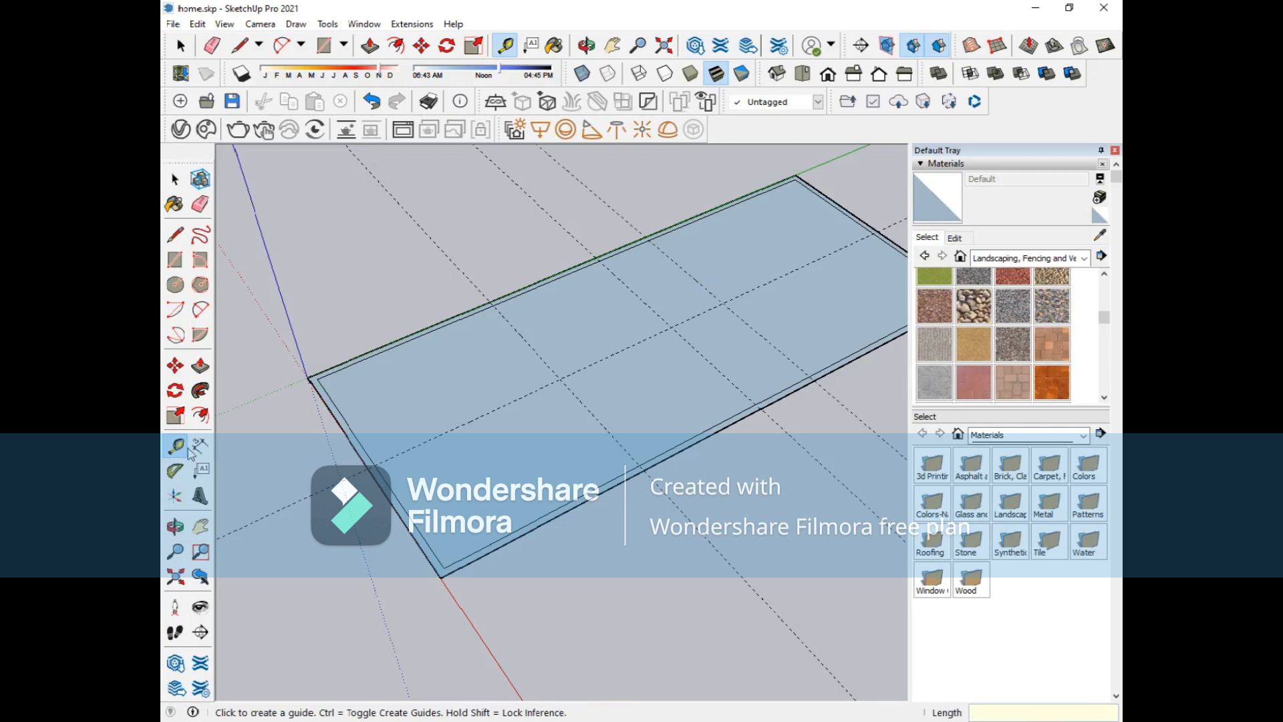
middle_drag(390, 435, 578, 423)
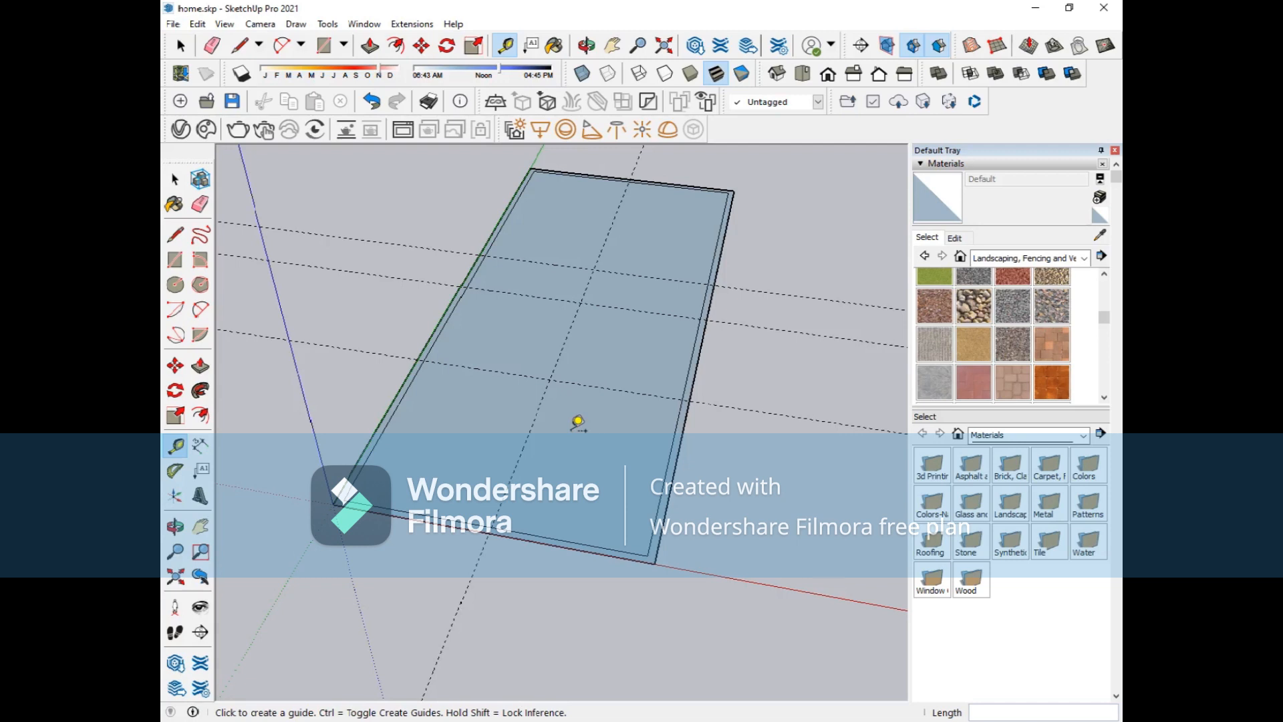
click(175, 526)
drag(361, 470, 253, 426)
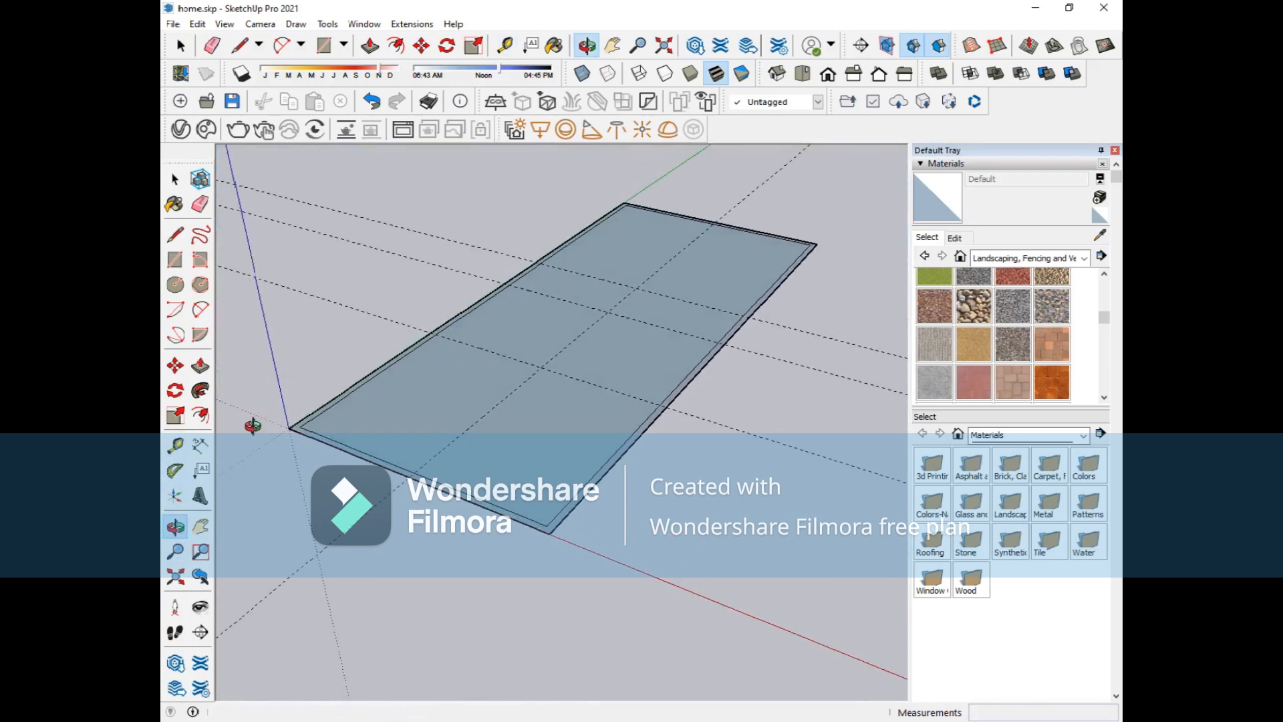
click(201, 526)
drag(635, 320, 613, 361)
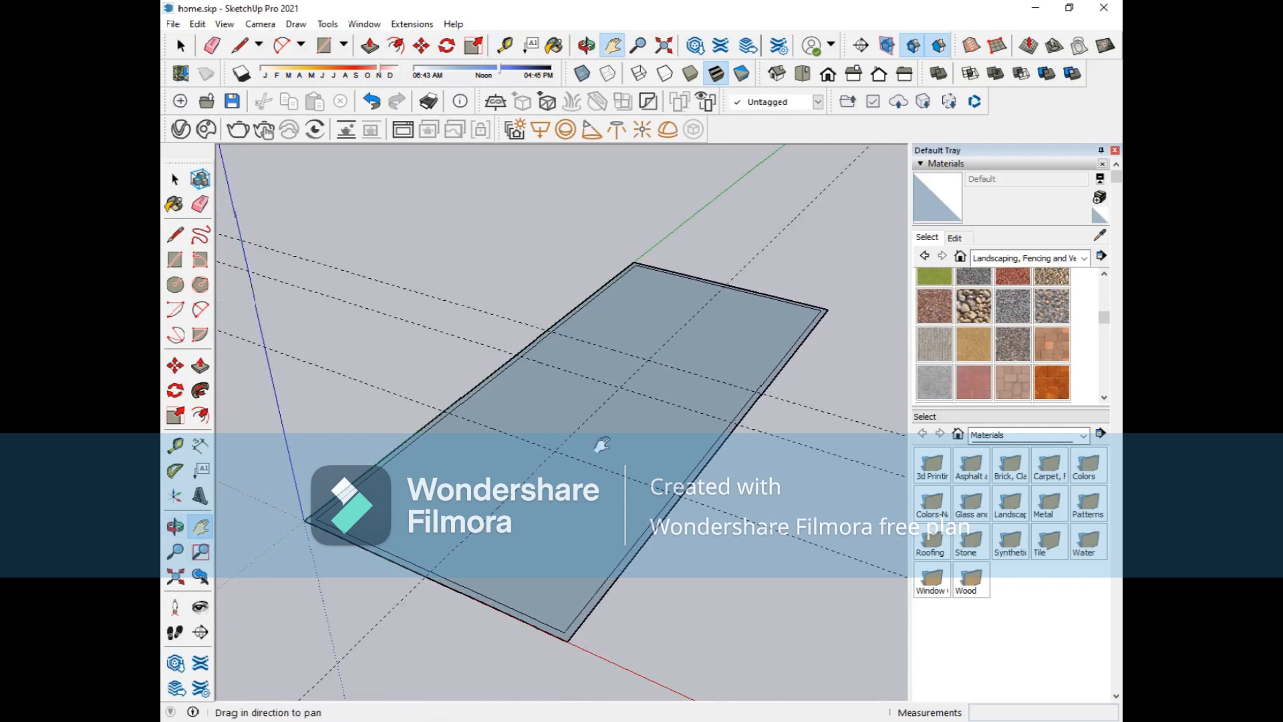
key(o)
drag(628, 423, 693, 421)
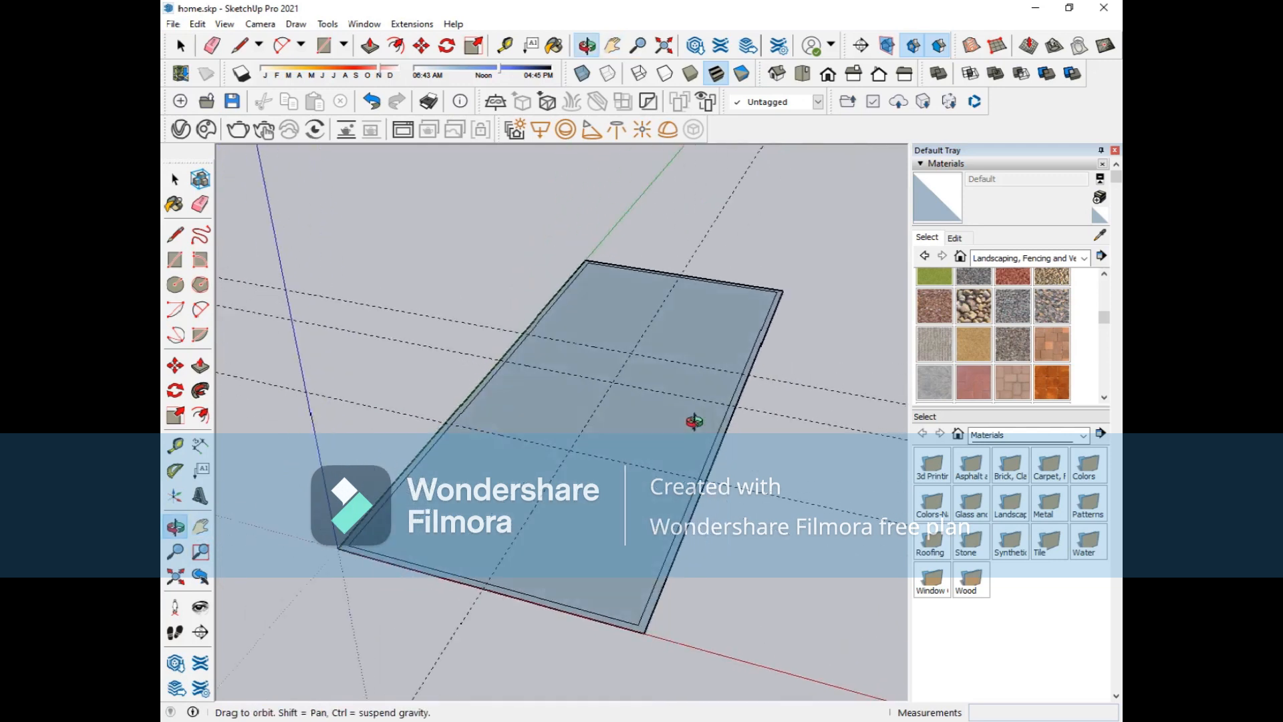
key(h)
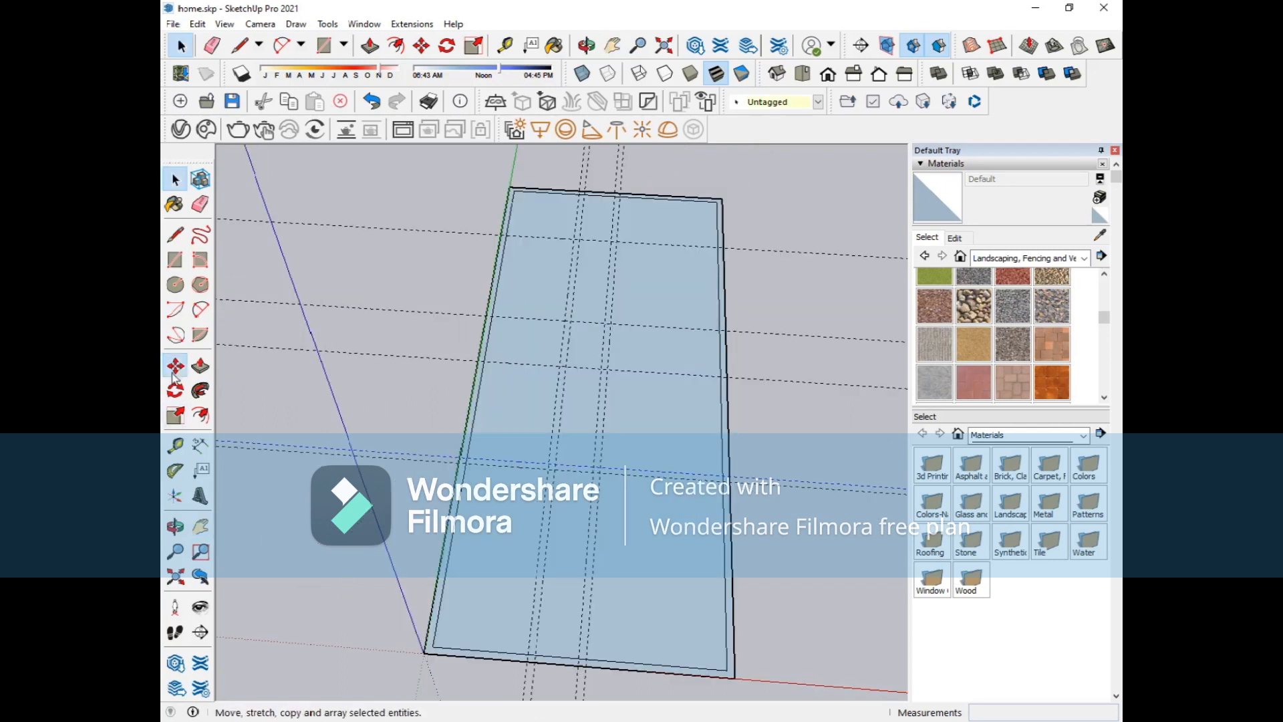
click(175, 366)
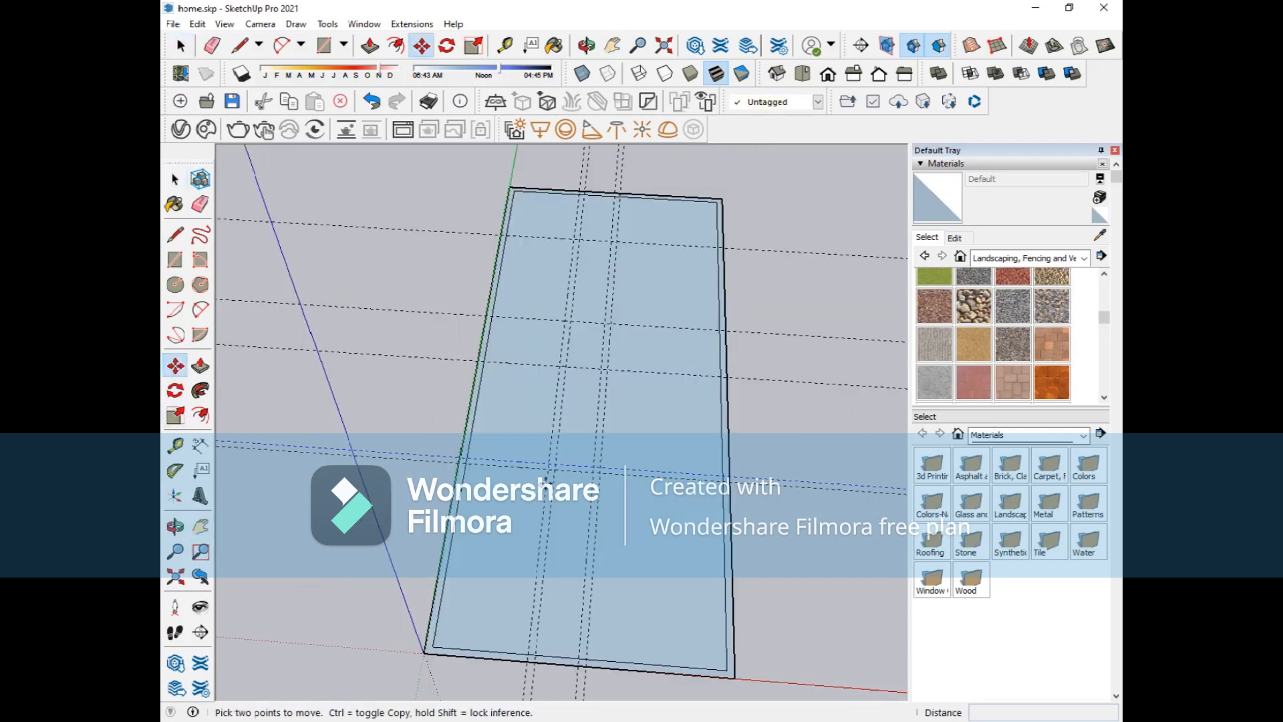
click(548, 471)
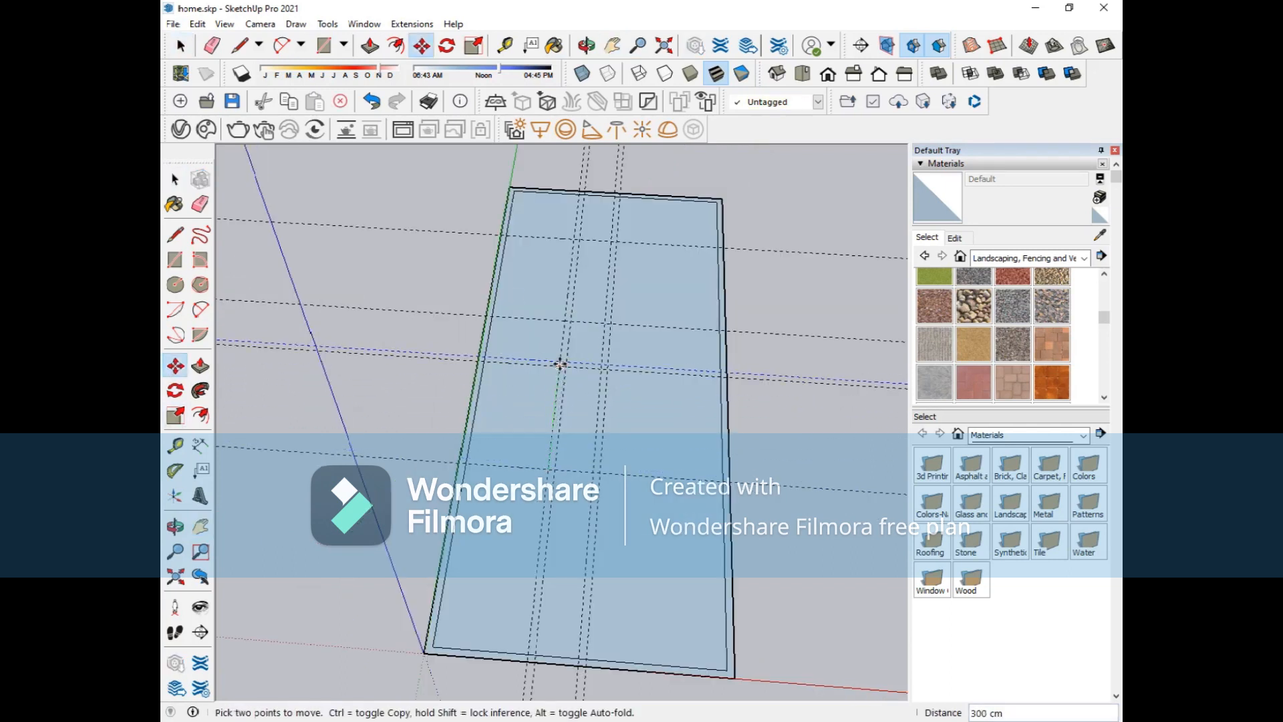
text(150)
key(Return)
click(565, 321)
click(573, 238)
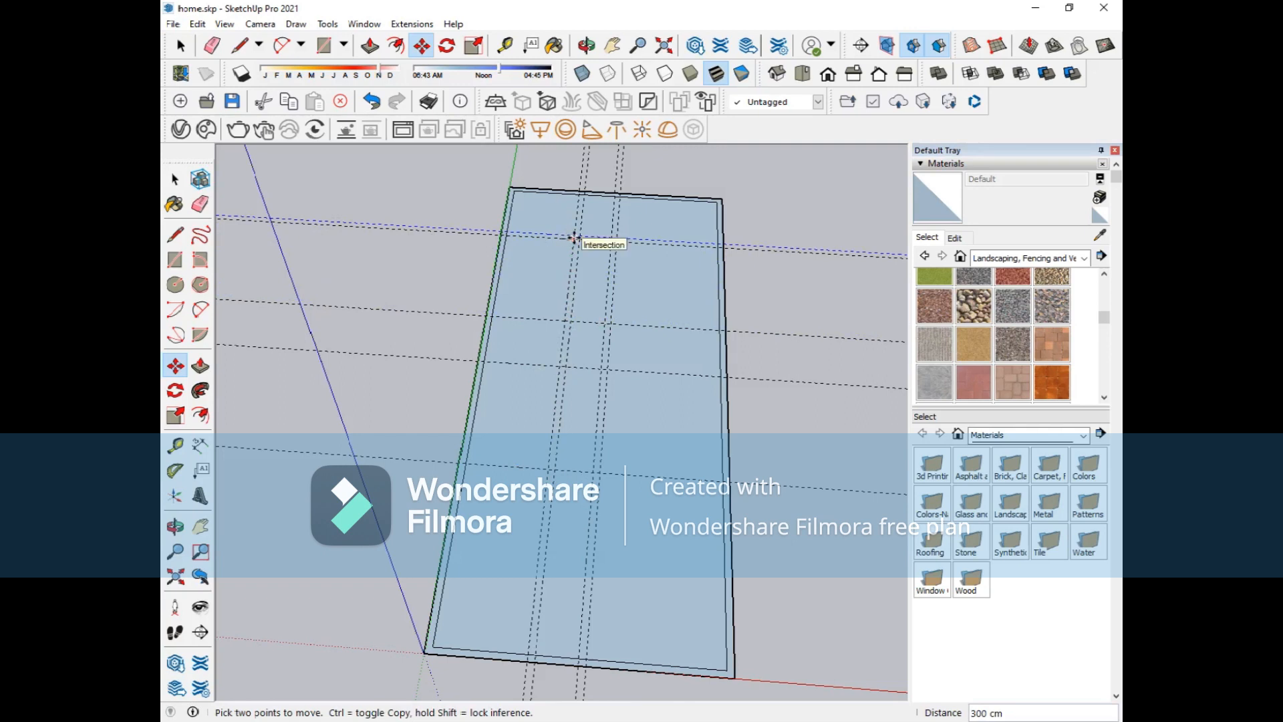
key(ctrl+z)
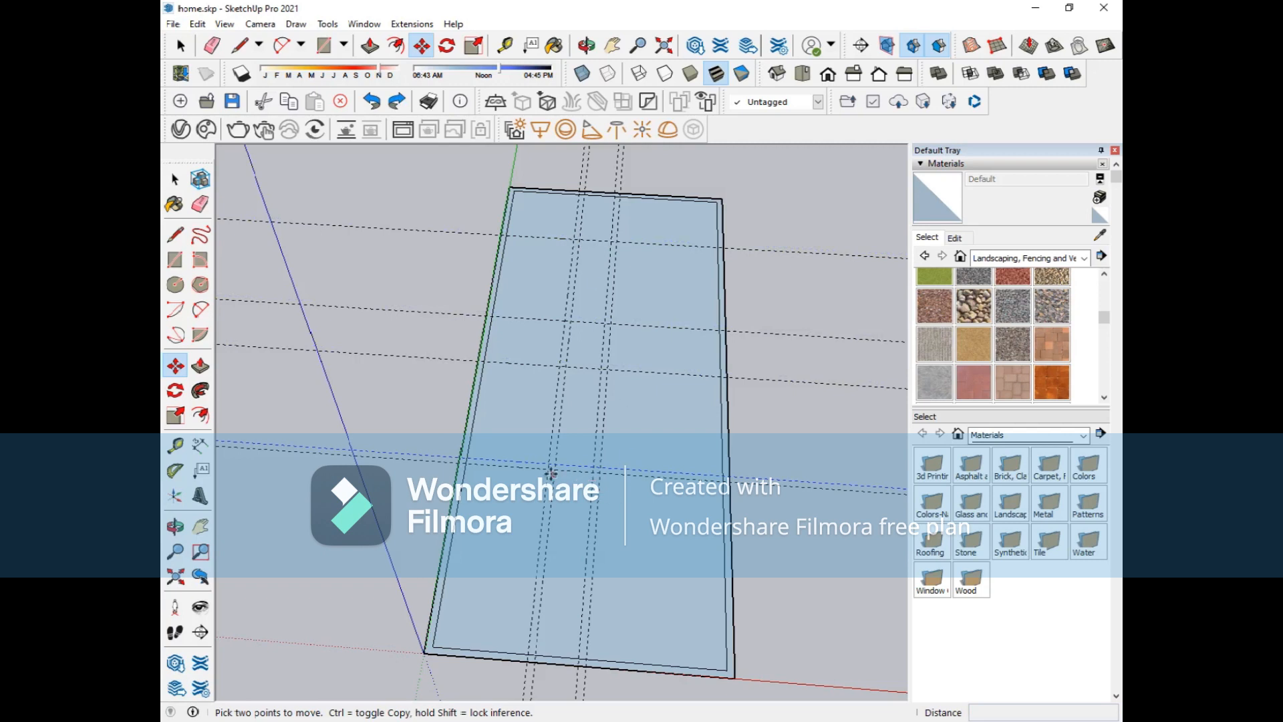
- Copy the selected crosswise guide line 300 cm along the green axis, beside the second crosswise guide
click(551, 473)
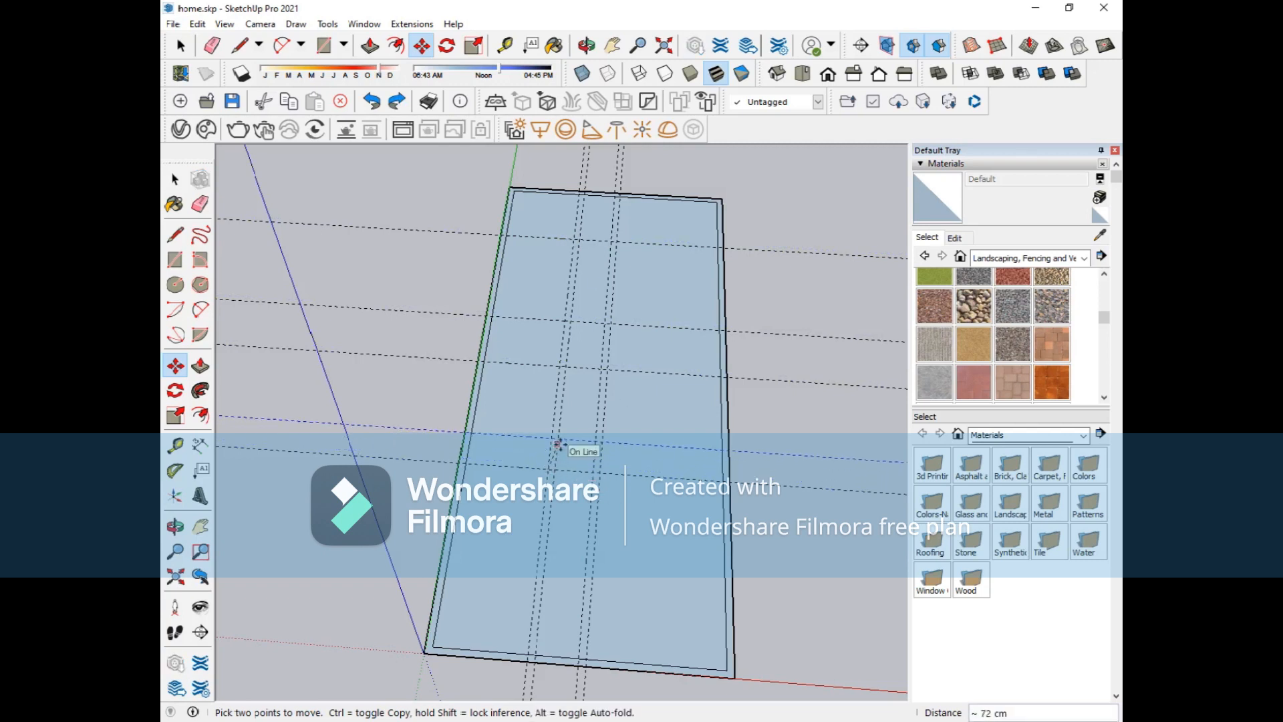
key(ctrl)
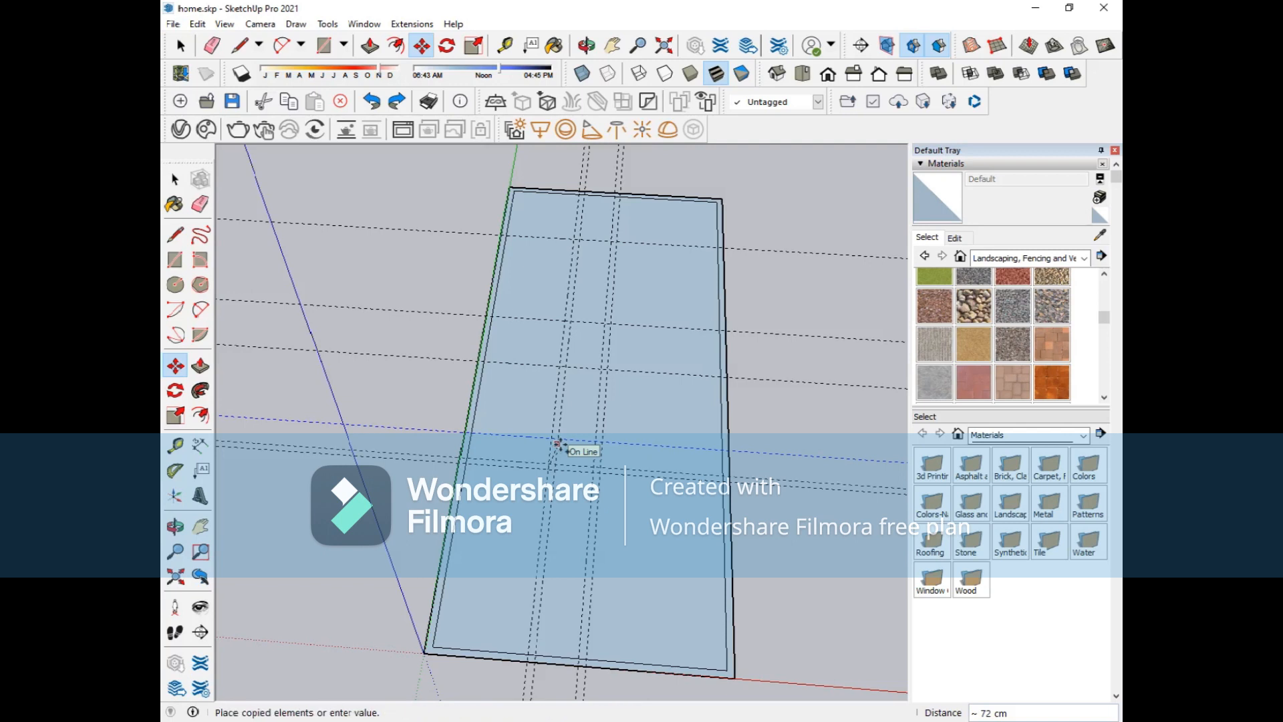
key(alt+F4)
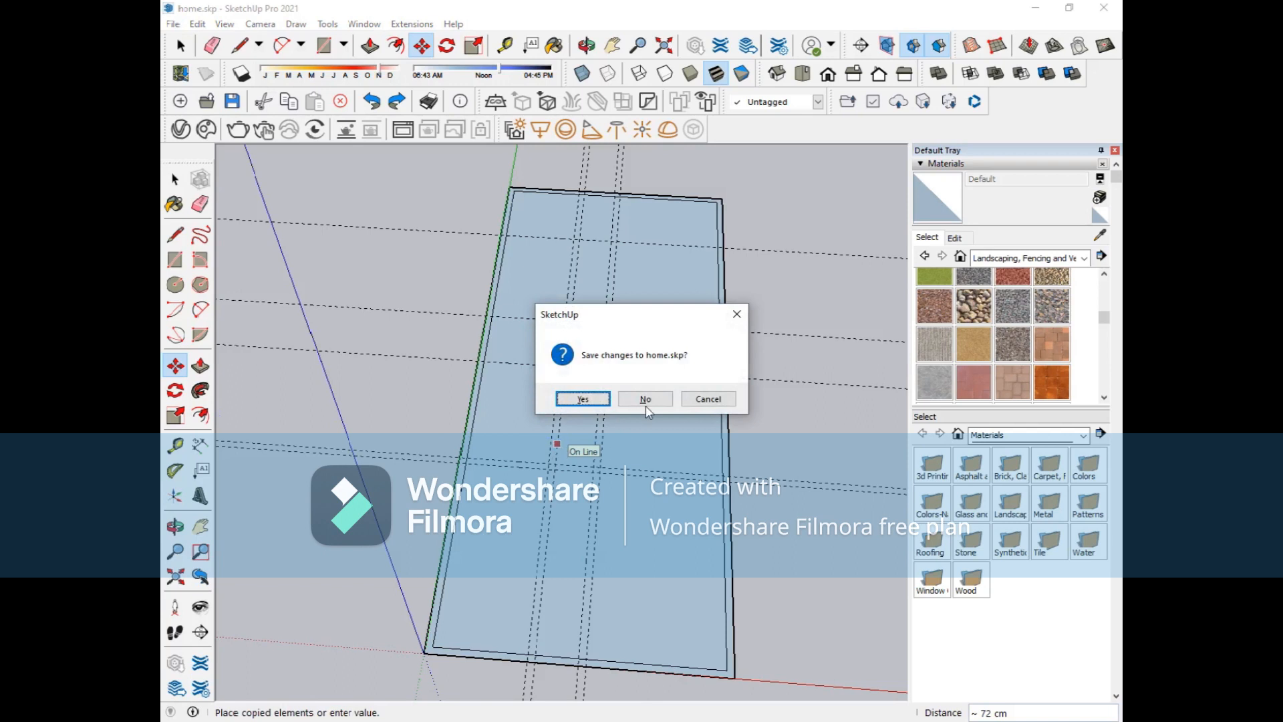
click(736, 314)
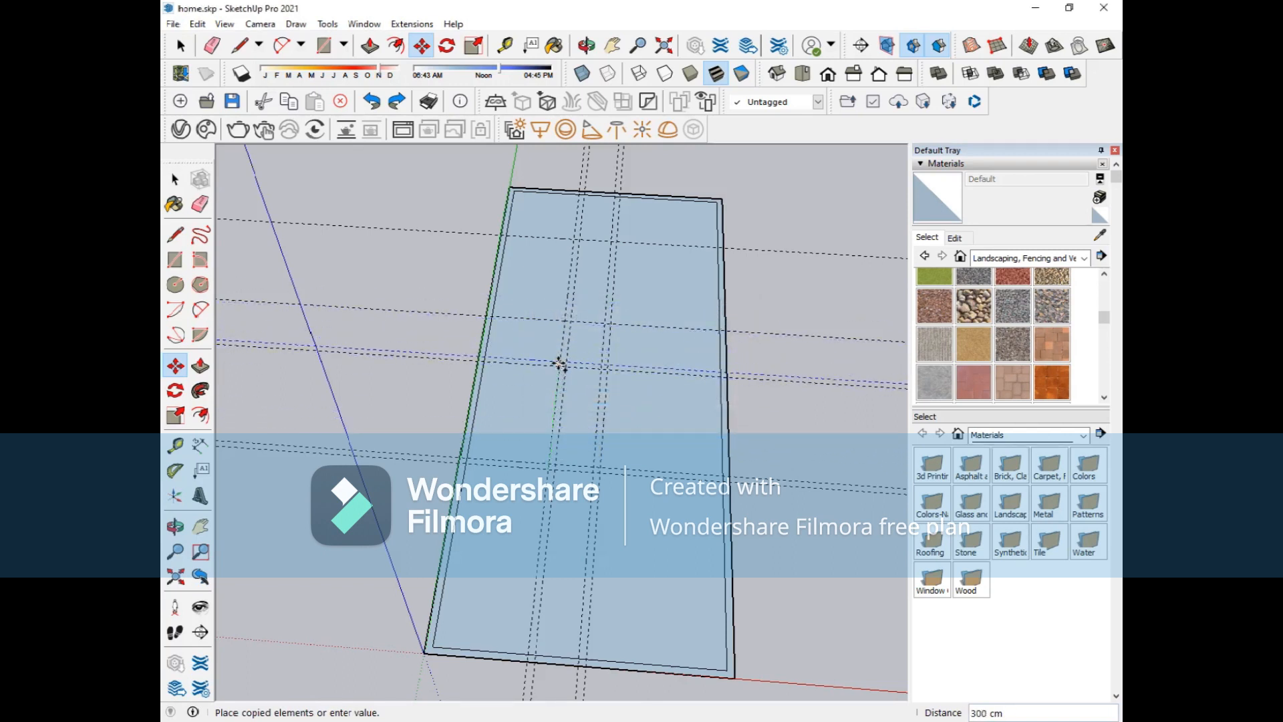
click(559, 366)
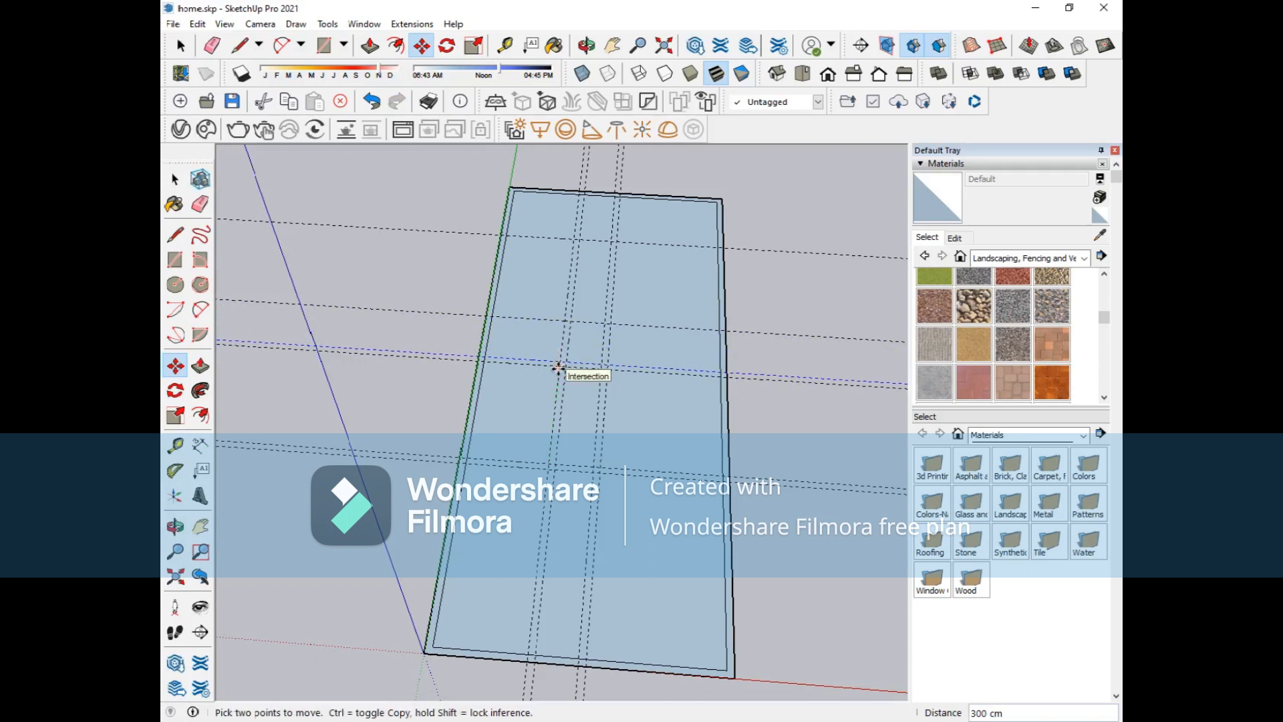
- Copy the guide line twice more along the green axis, by 150 cm and a further 300 cm, beside the remaining crosswise guides
click(559, 366)
key(ctrl)
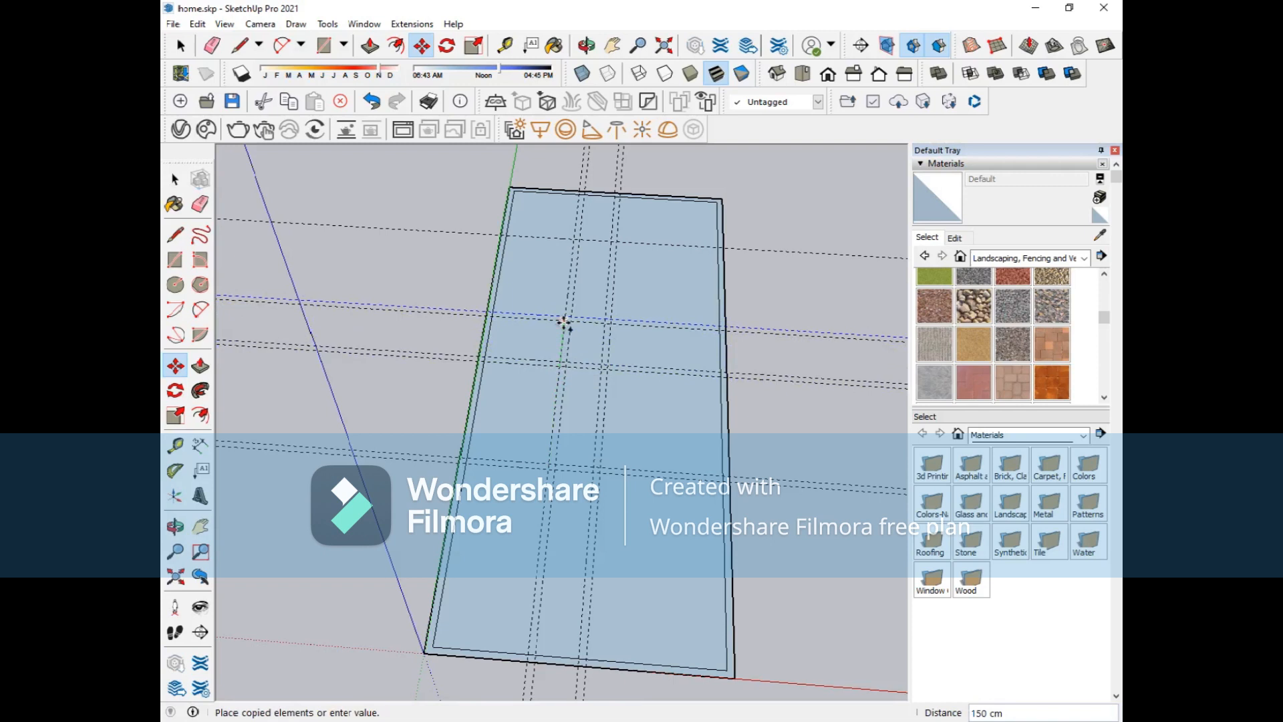
click(563, 321)
click(567, 321)
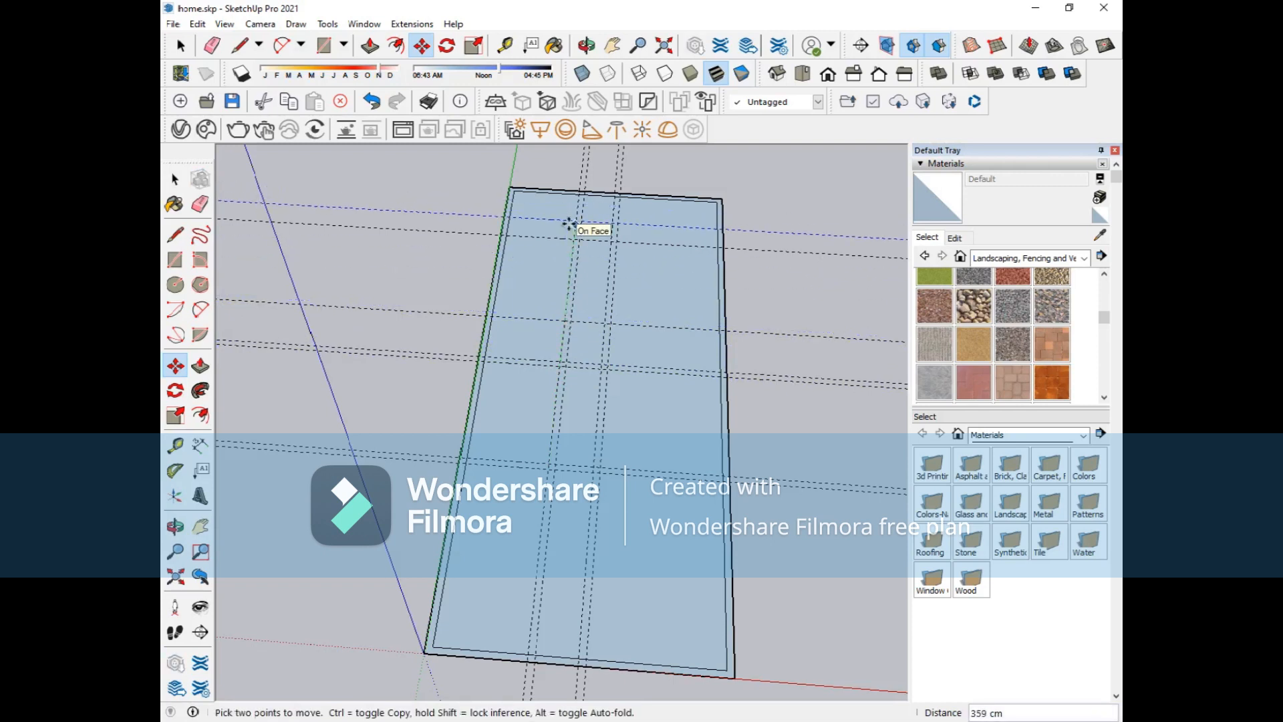
text(300)
key(Return)
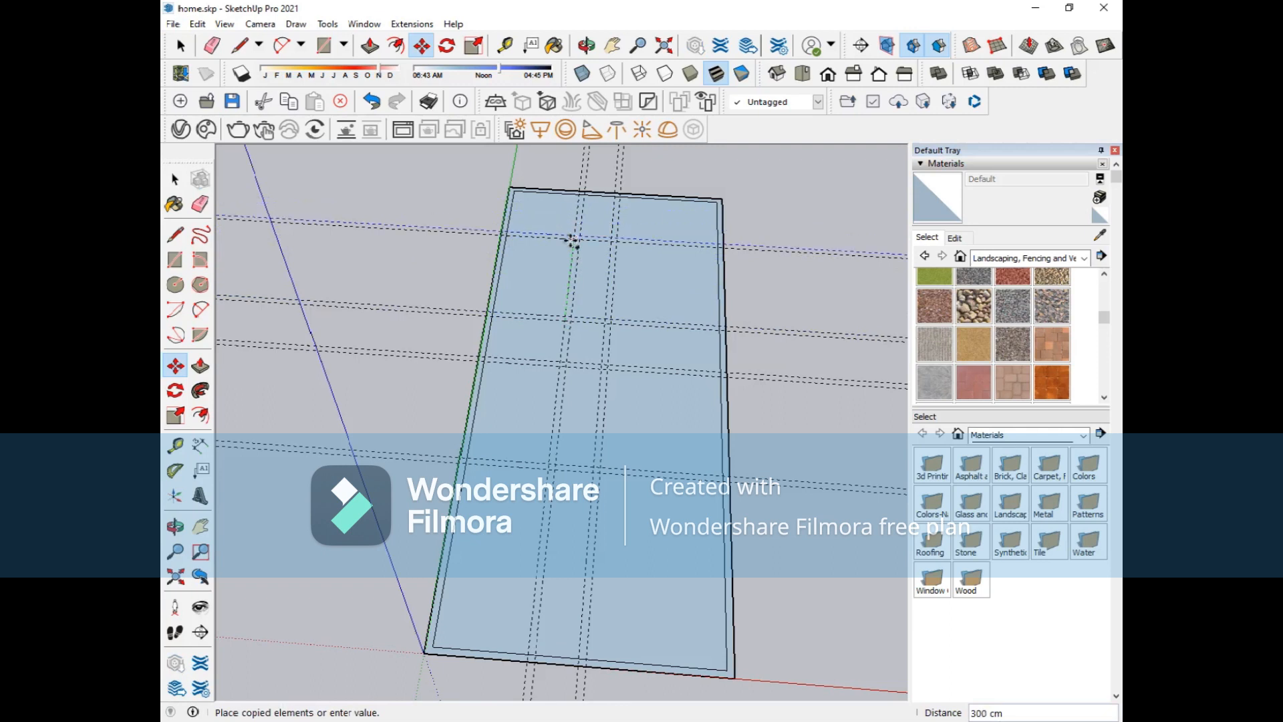
middle_drag(534, 294, 492, 281)
click(174, 180)
click(513, 204)
click(425, 181)
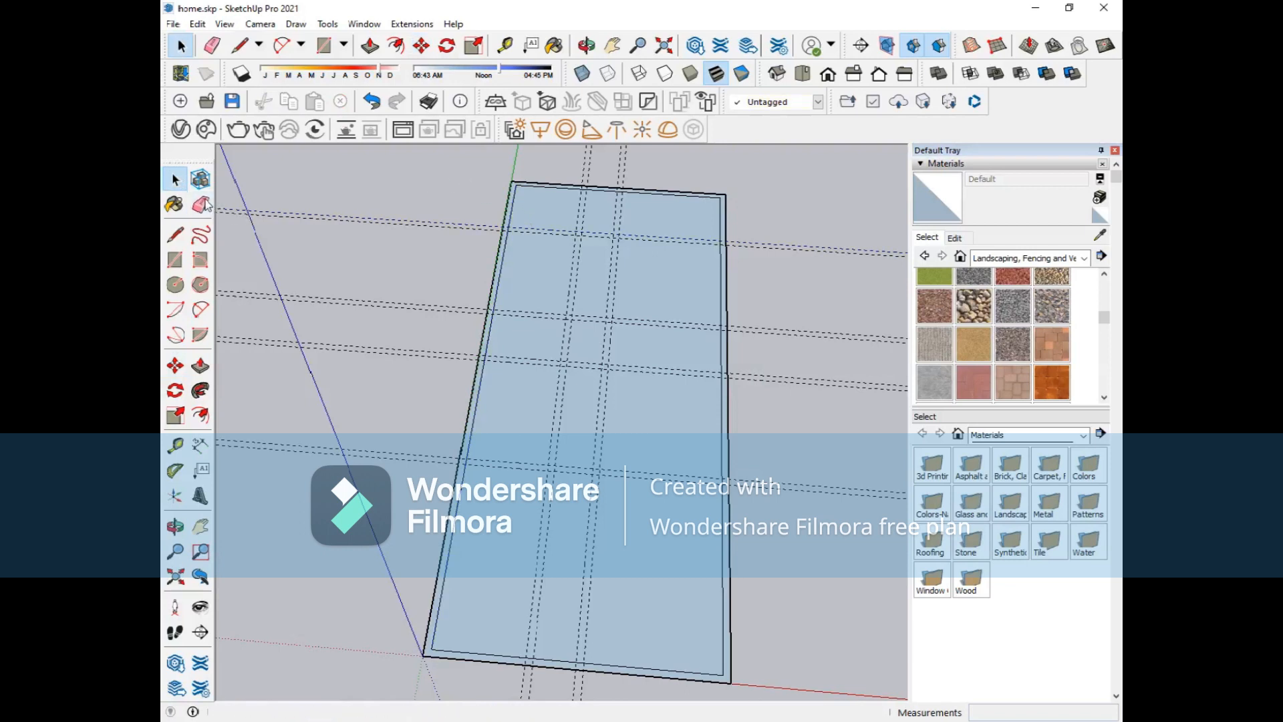
click(200, 204)
key(space)
middle_drag(628, 223, 608, 242)
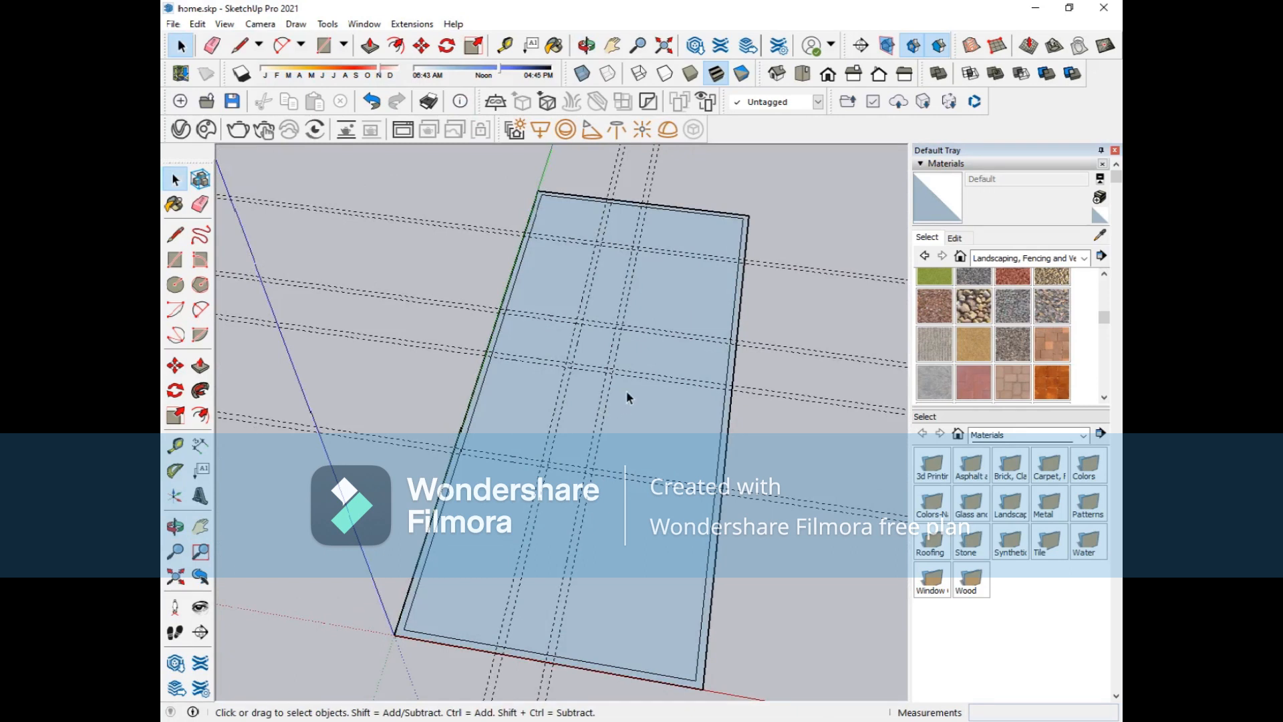
- Draw a 15 by 300 cm wall rectangle between the farthest crosswise guide pair, from the inner outline to the central lengthwise guides
click(175, 259)
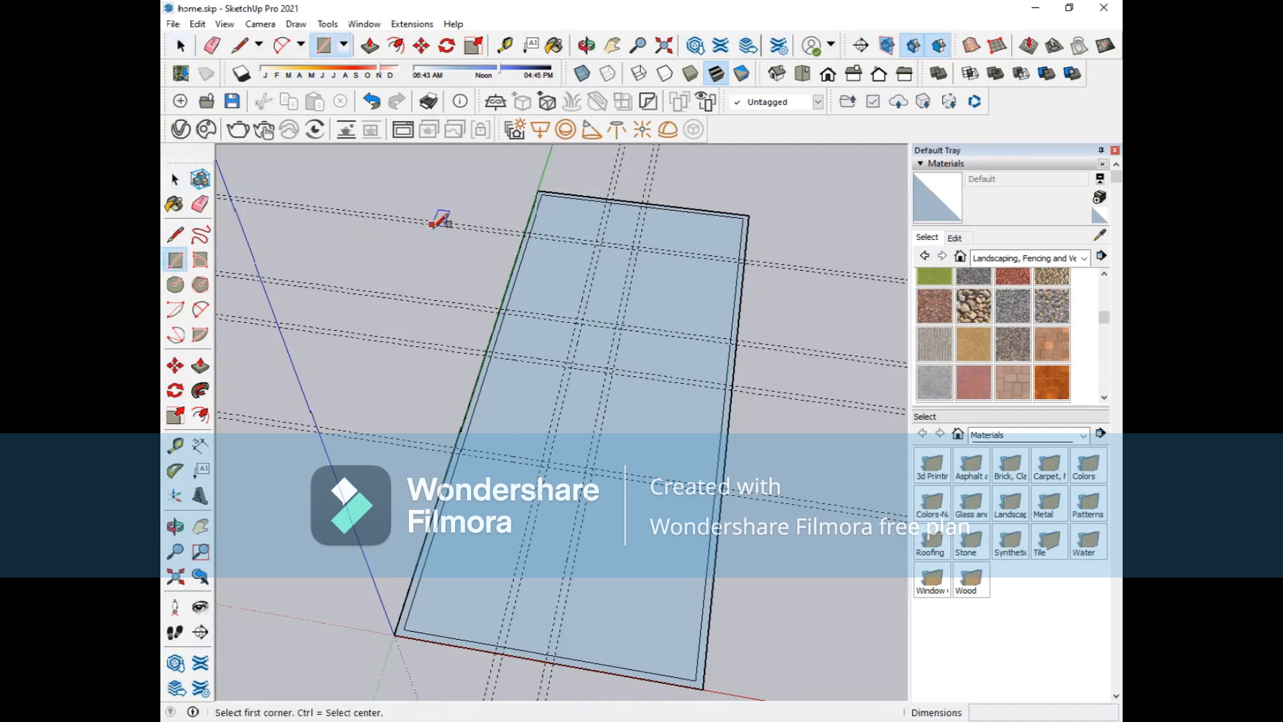
click(531, 232)
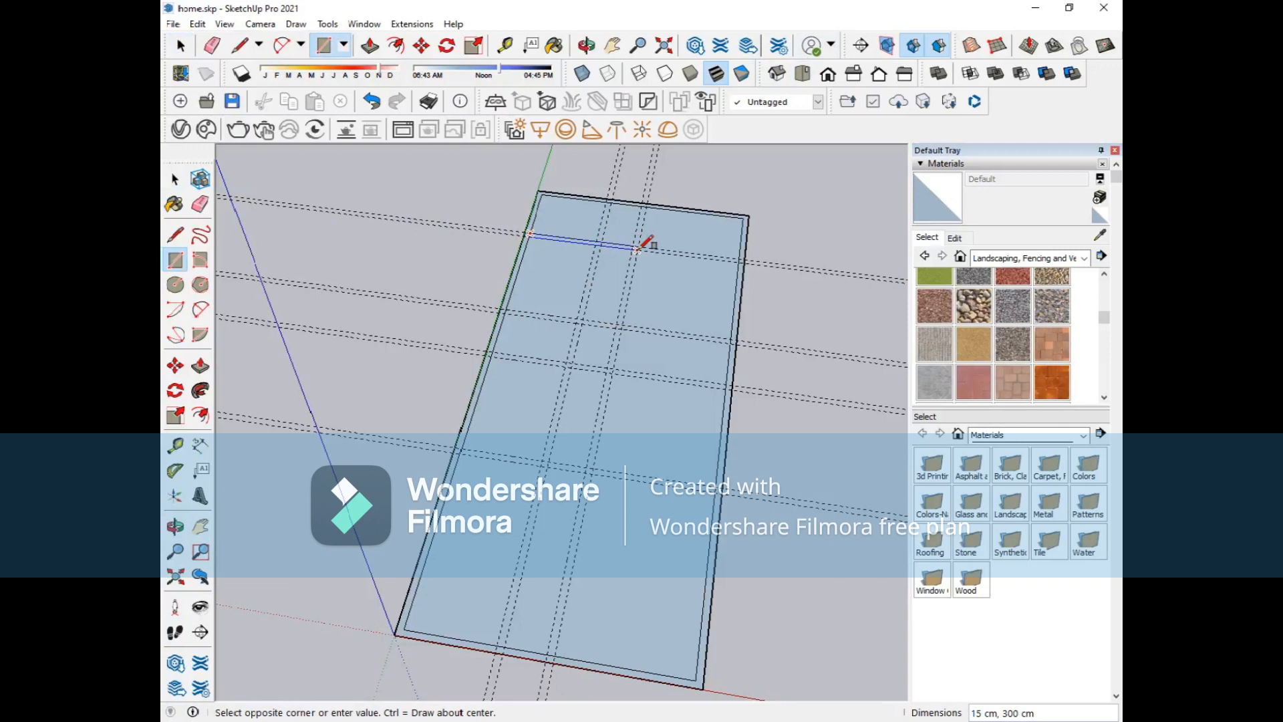
scroll(645, 245, down, 1)
scroll(644, 245, up, 1)
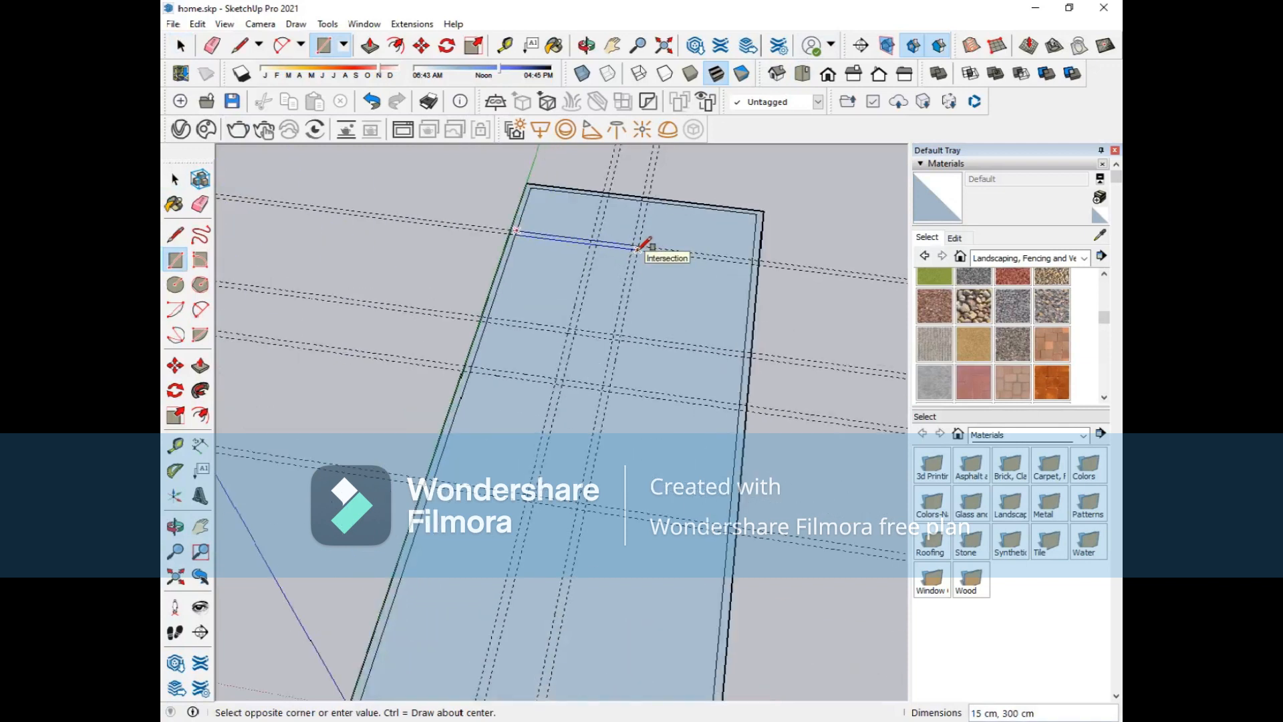
scroll(643, 245, up, 4)
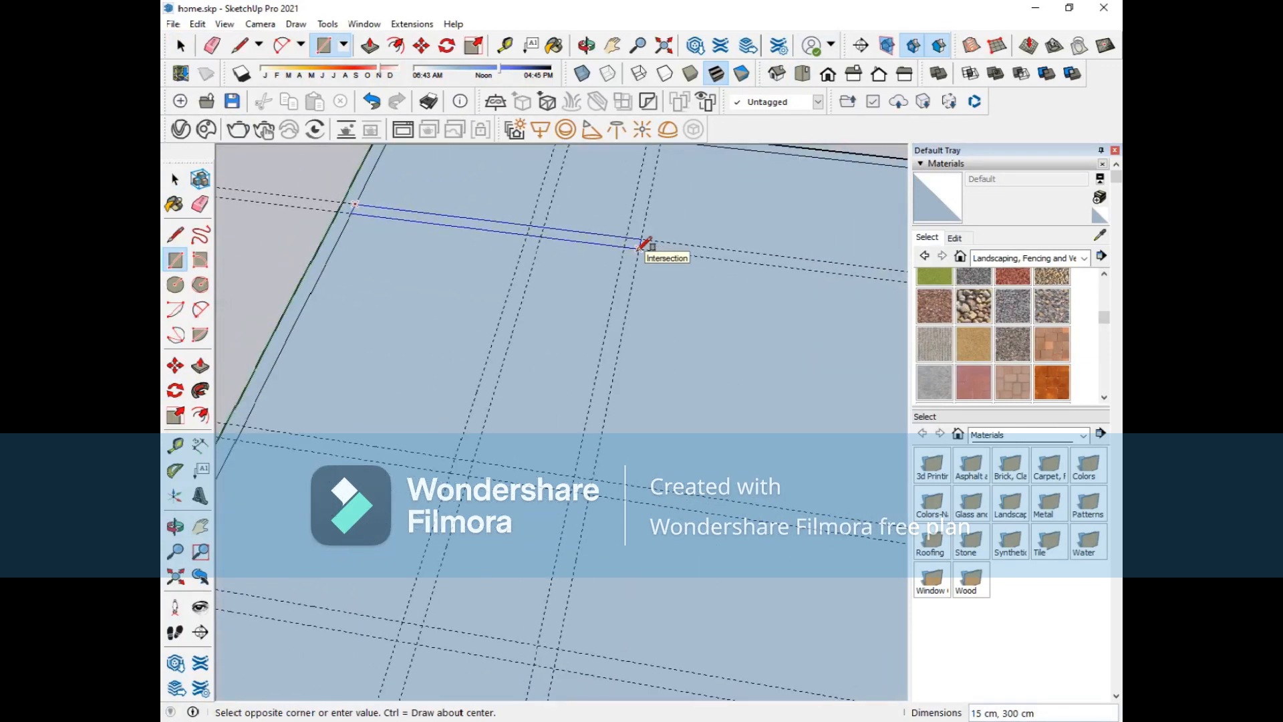
click(640, 247)
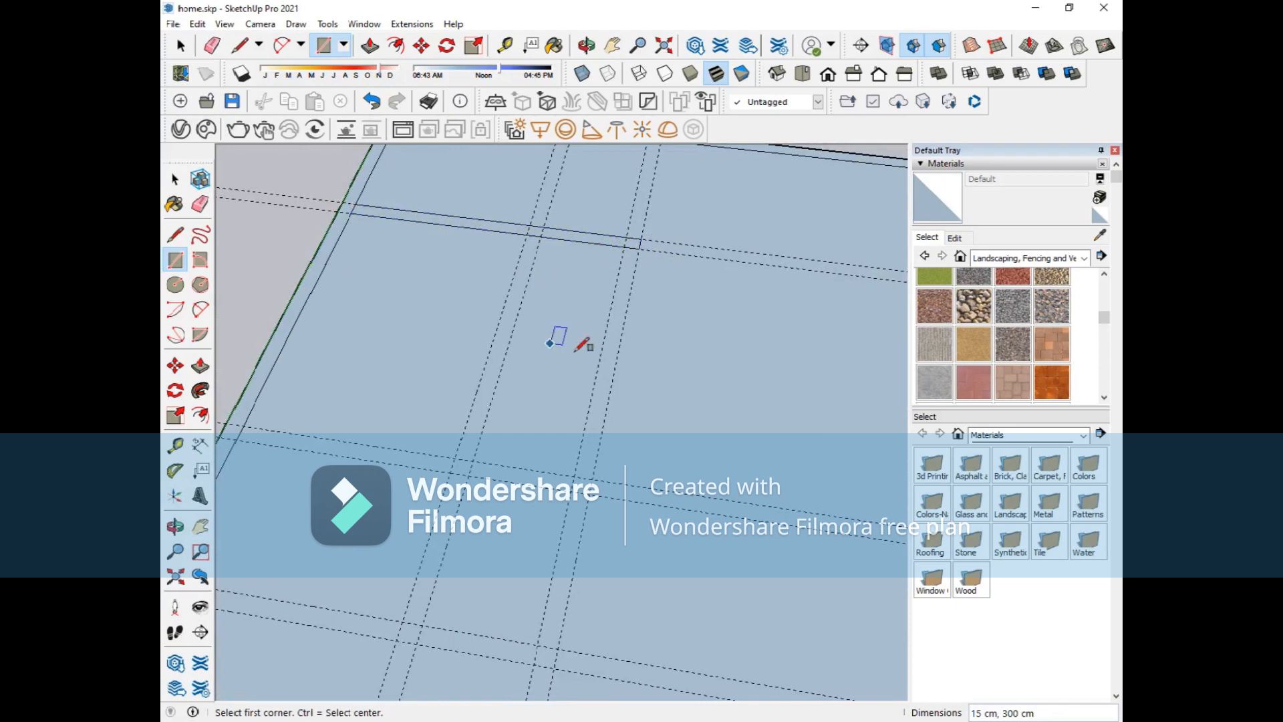
- Draw three more 15 by 300 cm wall rectangles between the remaining main crosswise guide pairs, from the inner outline to the central lengthwise guides
click(226, 423)
click(596, 481)
scroll(751, 279, down, 5)
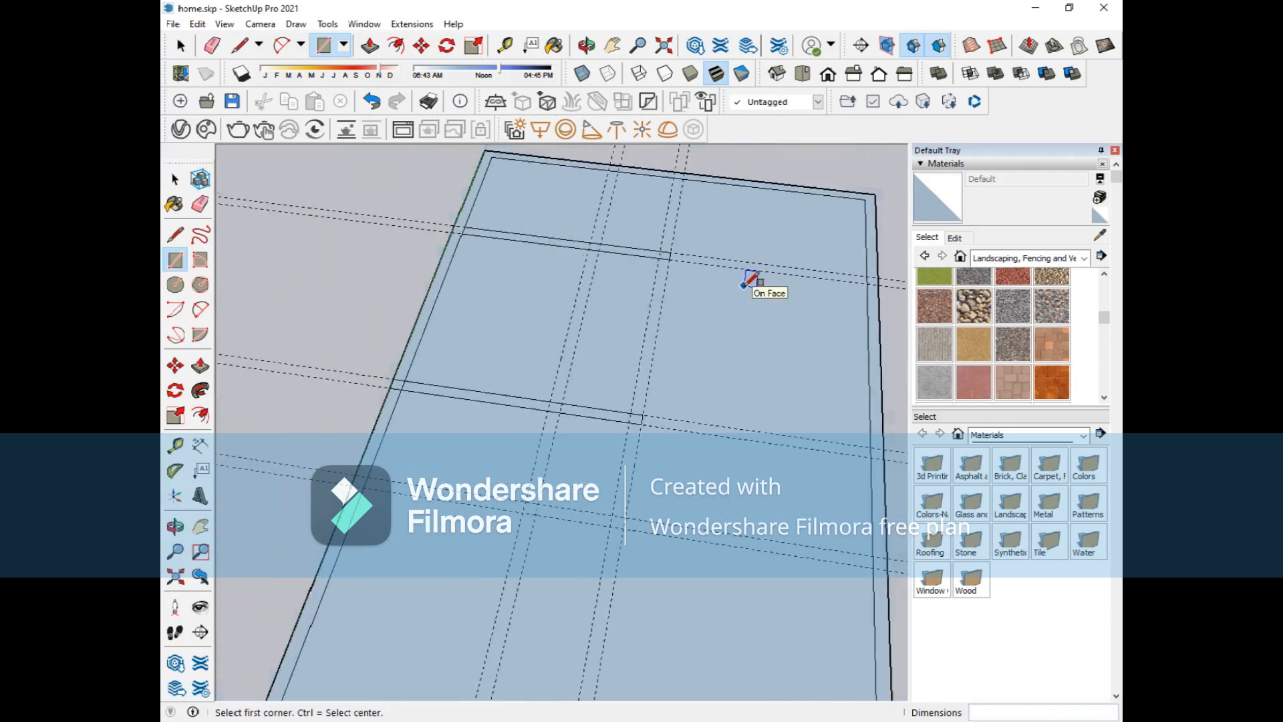
click(439, 441)
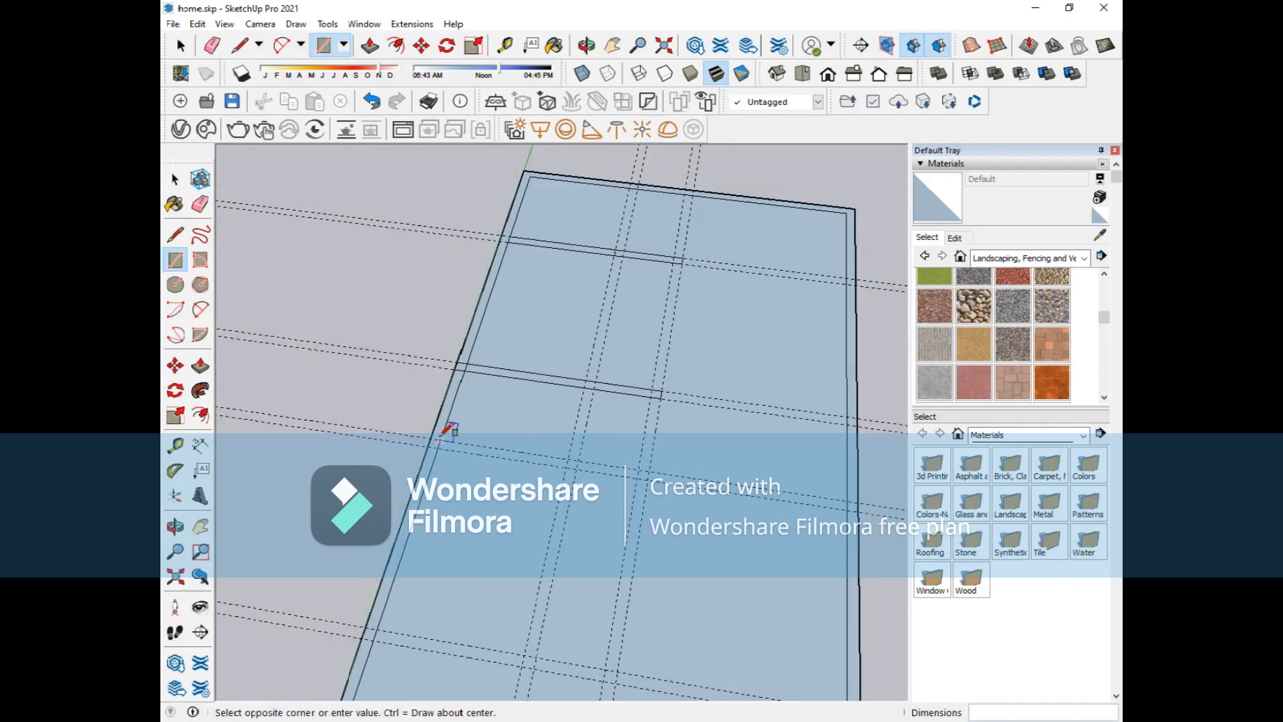
click(650, 473)
scroll(691, 249, down, 3)
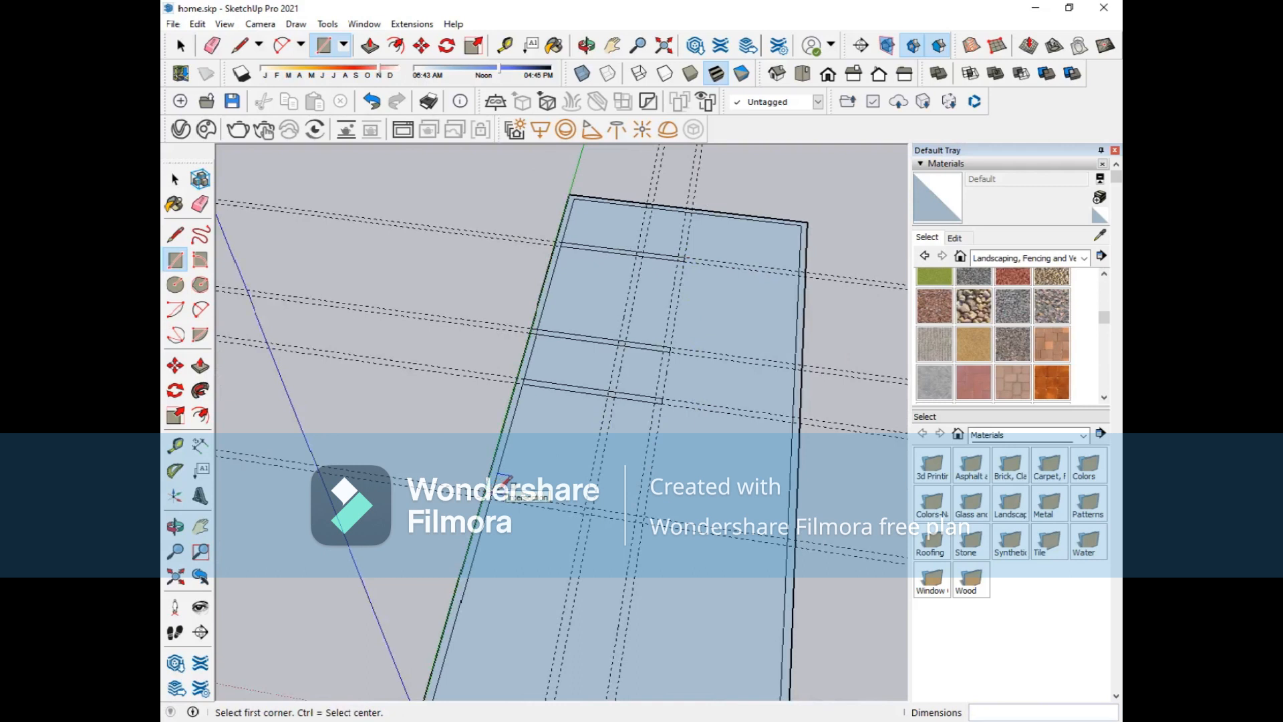
click(491, 506)
click(643, 528)
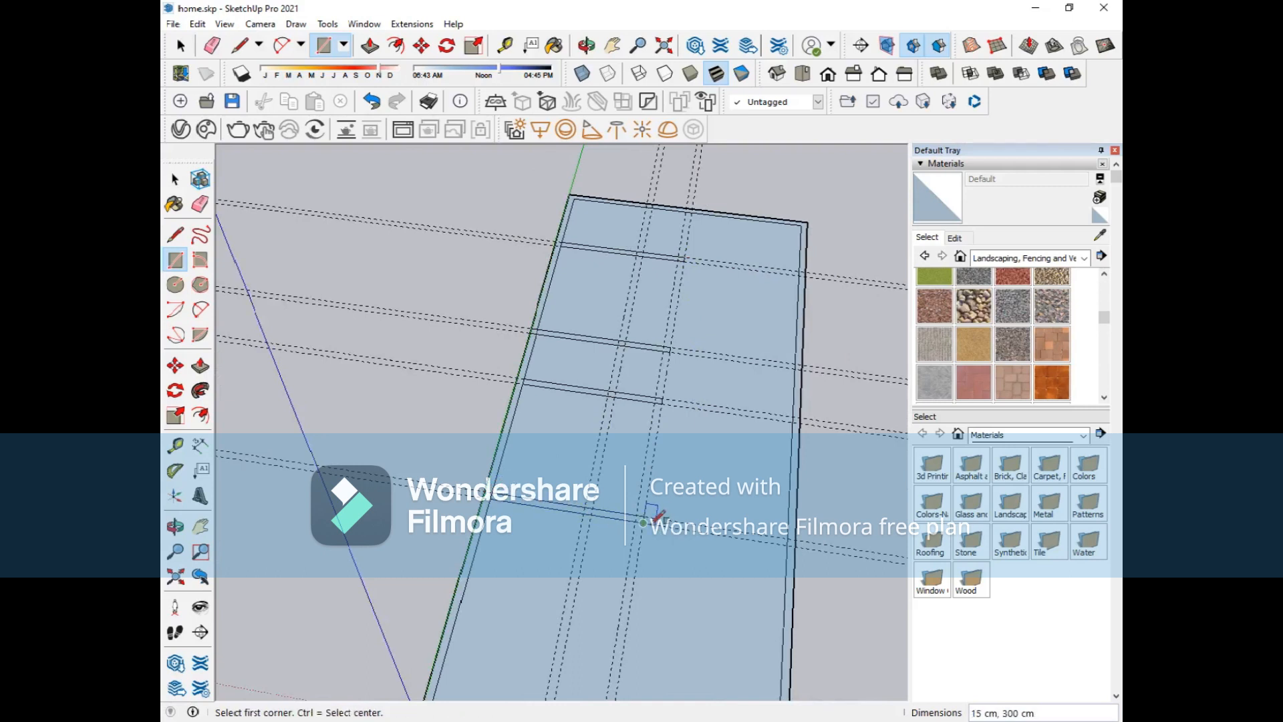
- Draw a 315 by 15 cm lengthwise wall rectangle connecting the ends of the farthest crosswise wall and the one before it
click(684, 257)
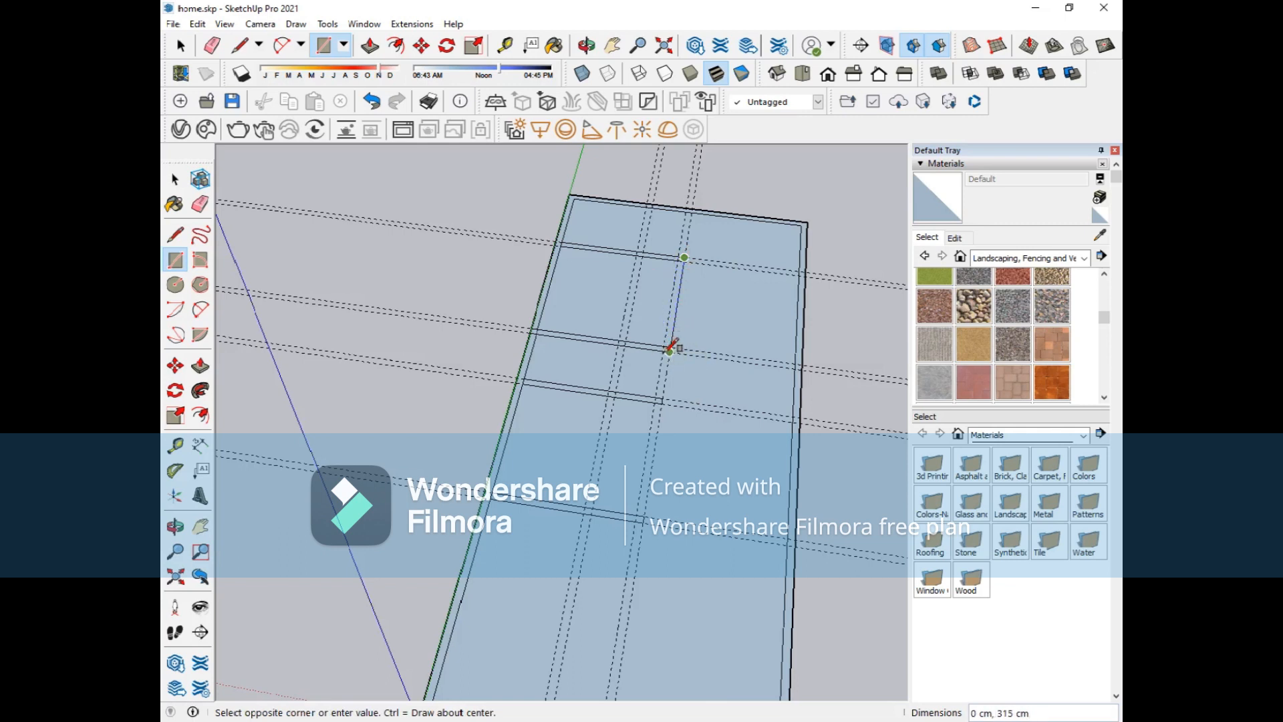
scroll(670, 346, up, 2)
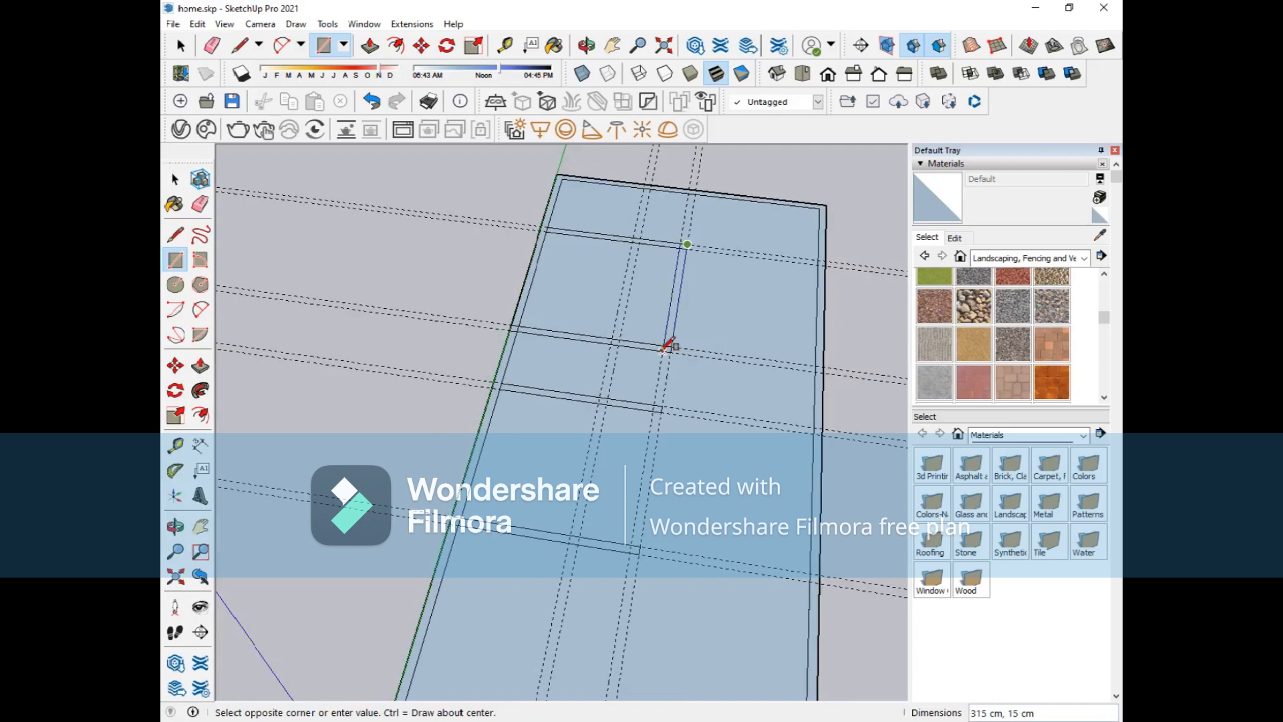
click(670, 347)
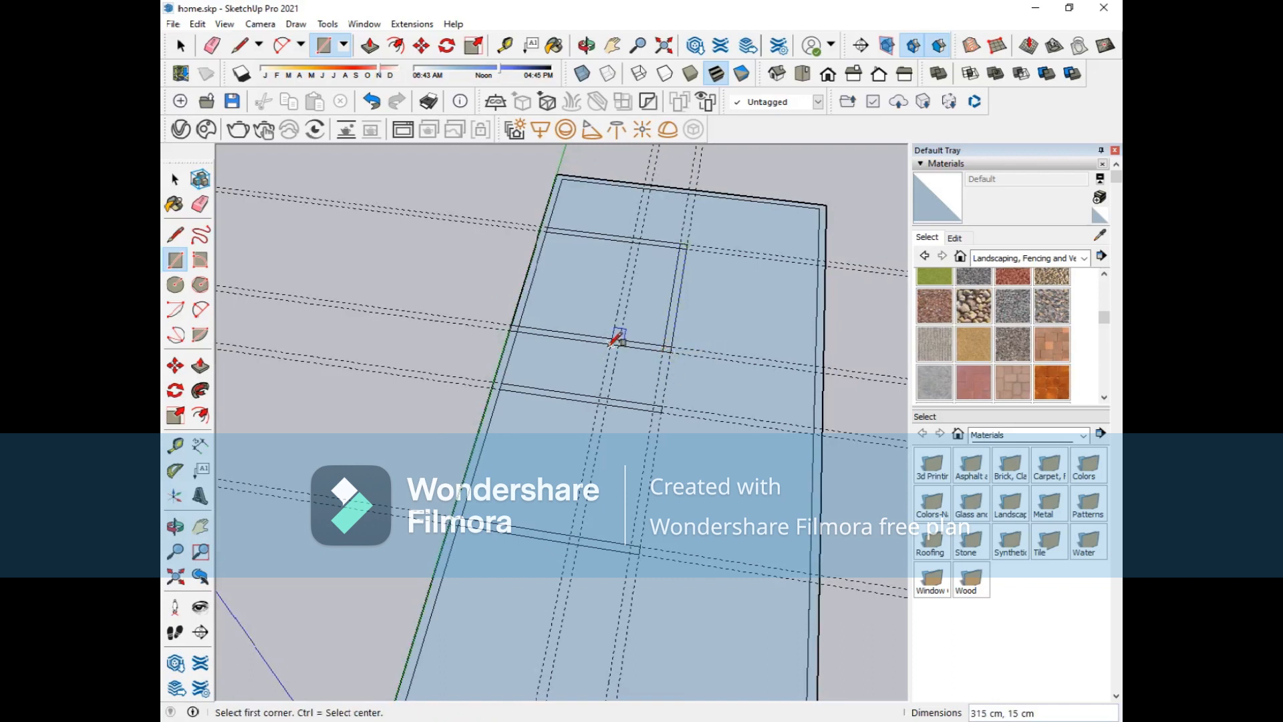
- Draw a 15 by 150 cm lengthwise wall between the two middle crosswise walls, and another connecting the ends of the two nearest crosswise walls
click(611, 344)
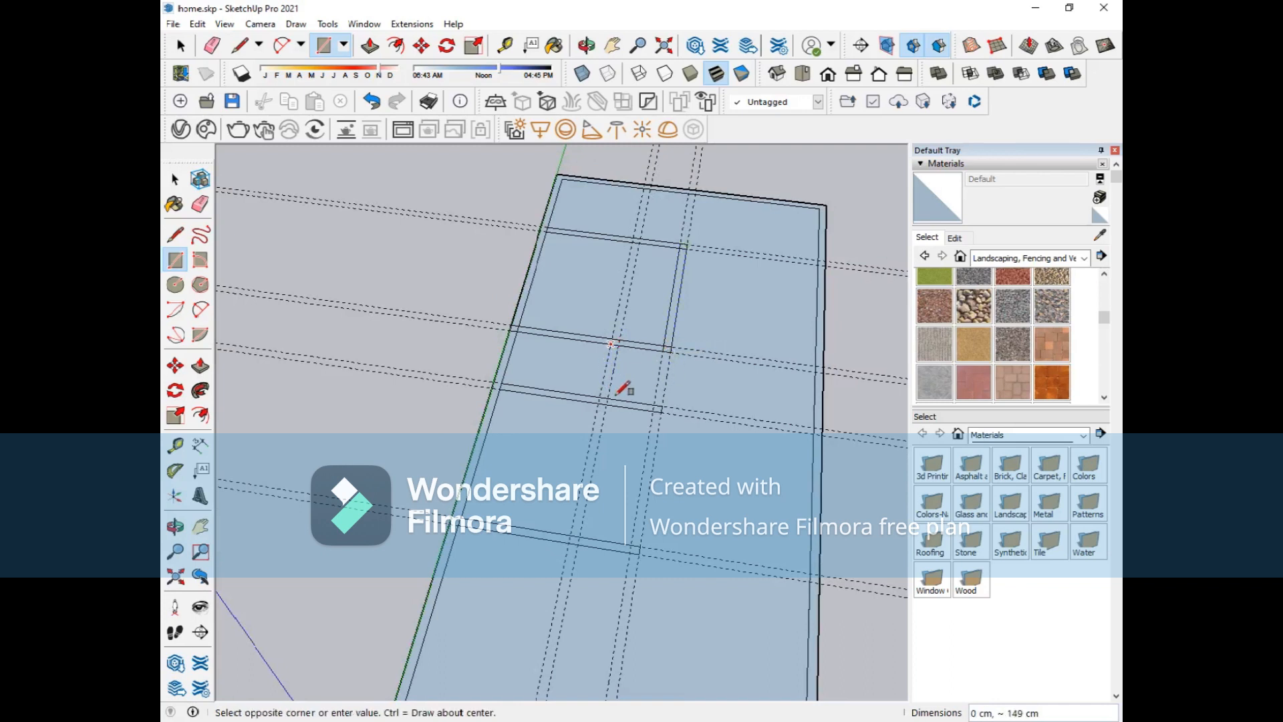
click(608, 404)
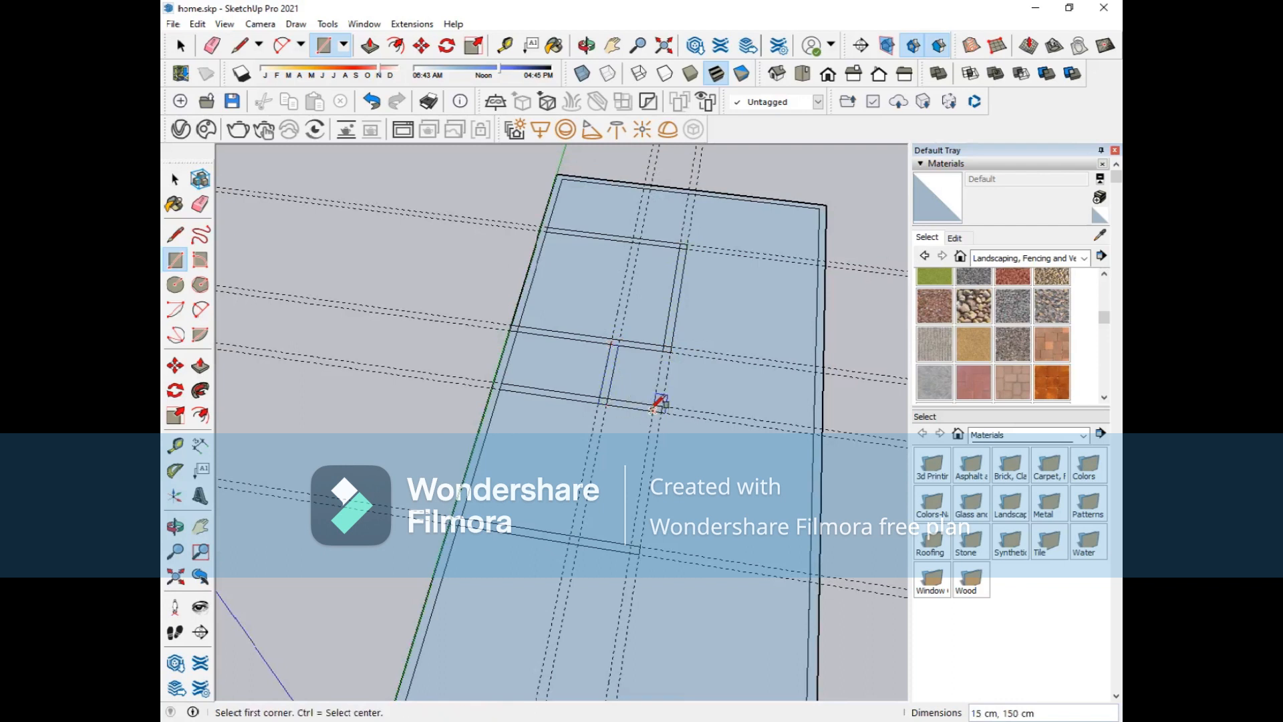
click(653, 405)
click(639, 553)
mouse_move(596, 358)
middle_down()
mouse_move(481, 350)
mouse_move(553, 375)
mouse_move(579, 369)
middle_up()
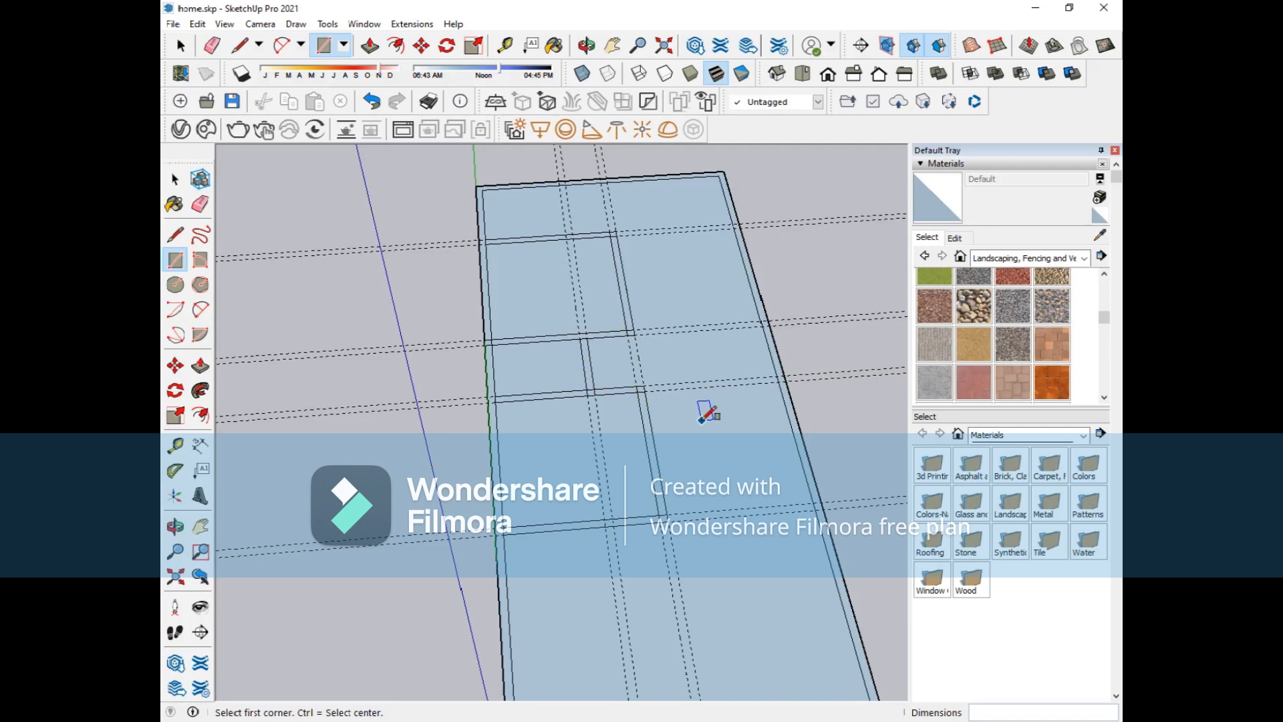
middle_drag(630, 275, 636, 306)
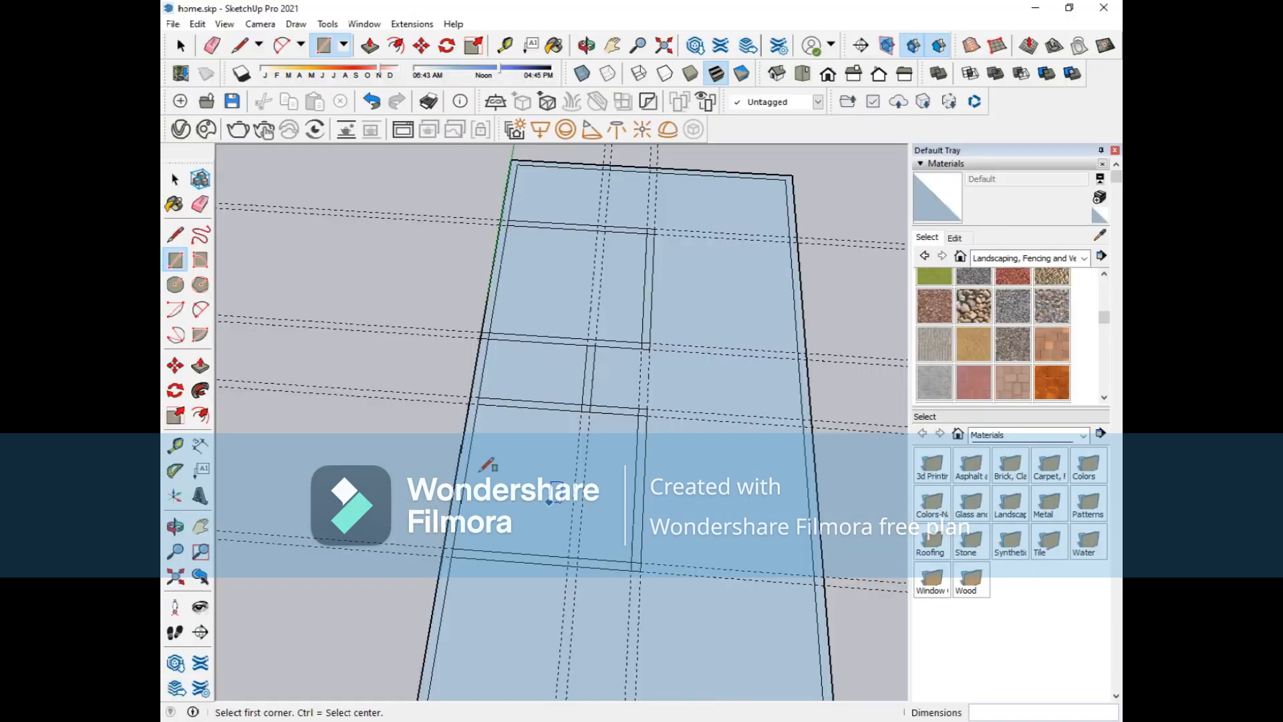
- Place crosswise guide lines 100 cm inward from the nearest crosswise guide and 100 cm inward from the farthest crosswise guide pair
click(175, 445)
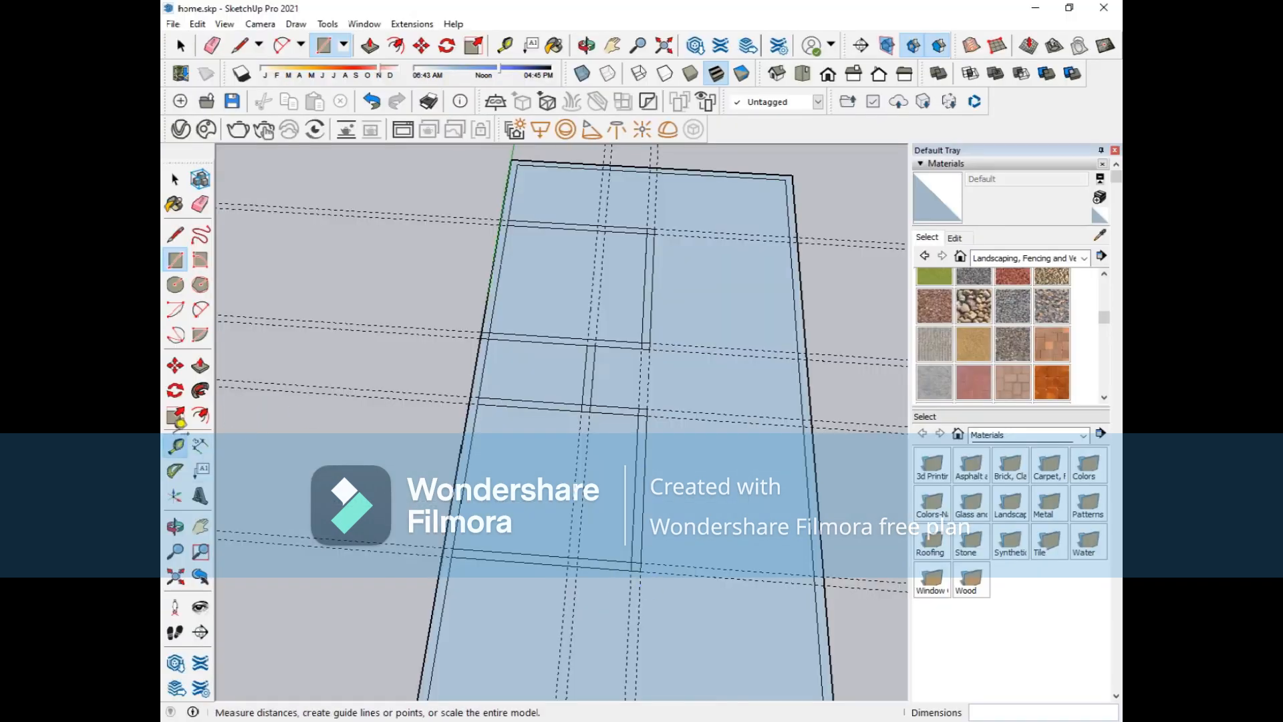
click(718, 576)
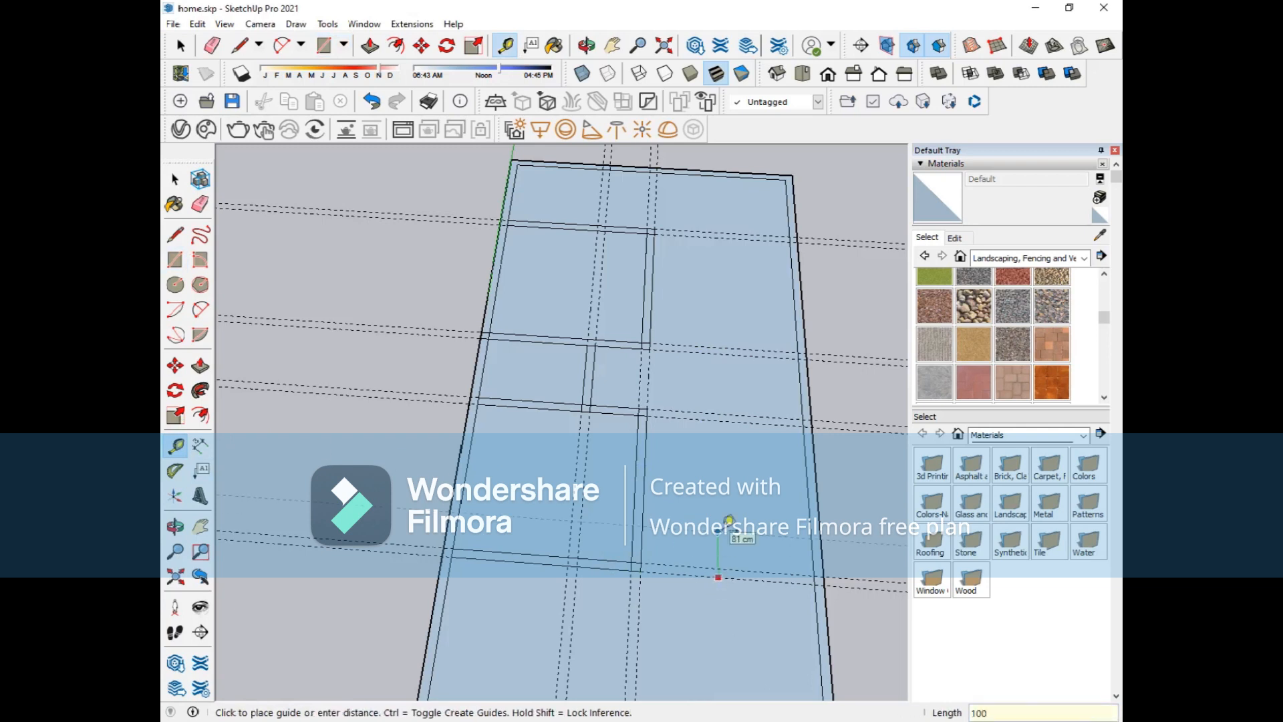
click(729, 520)
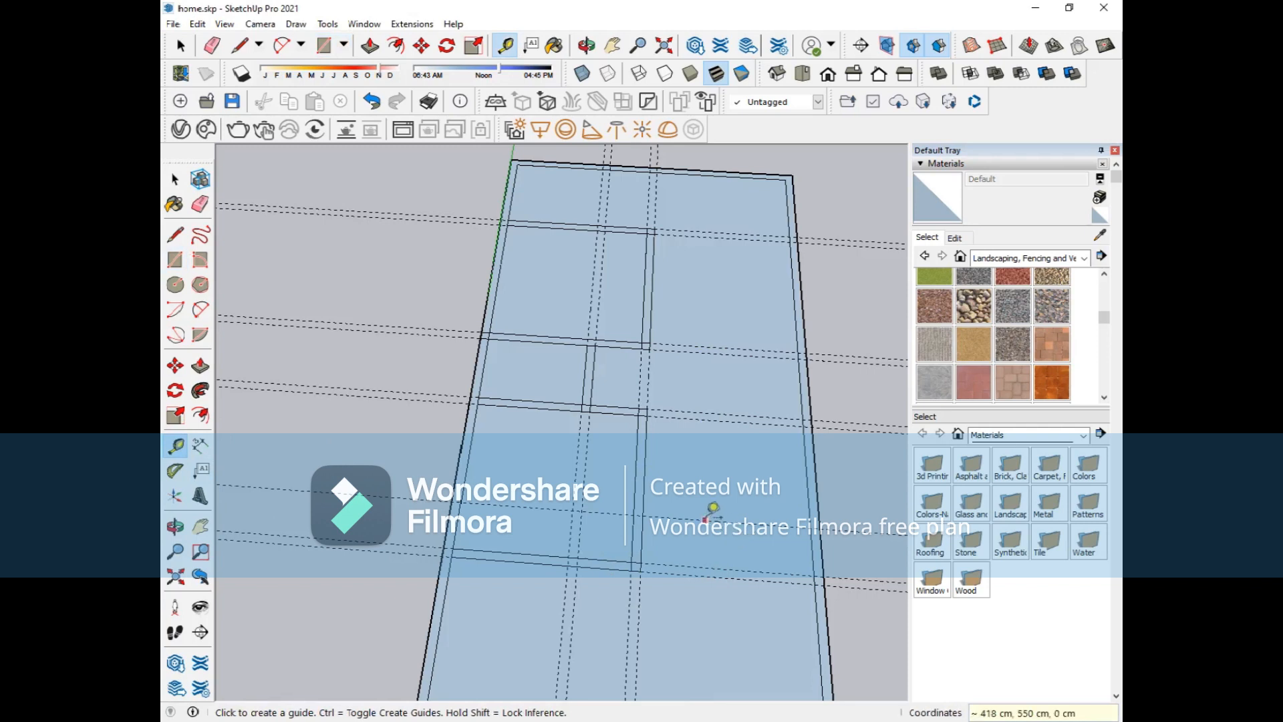
click(711, 232)
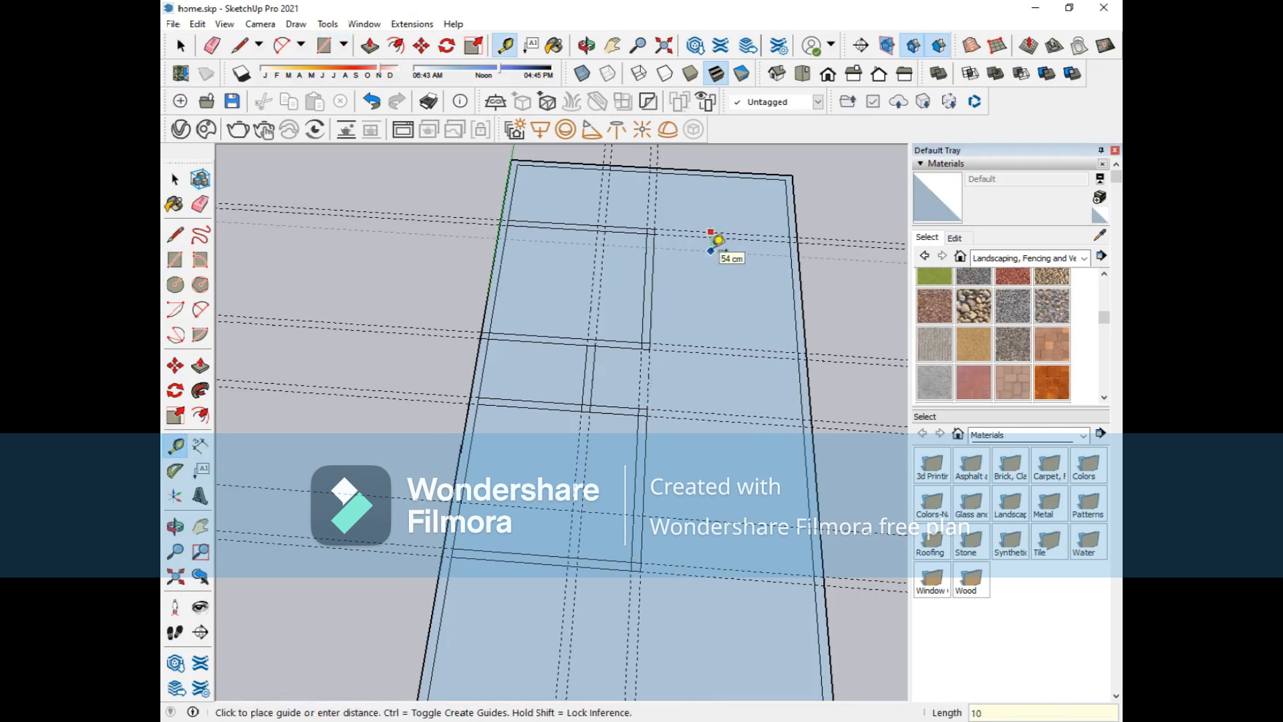
click(716, 241)
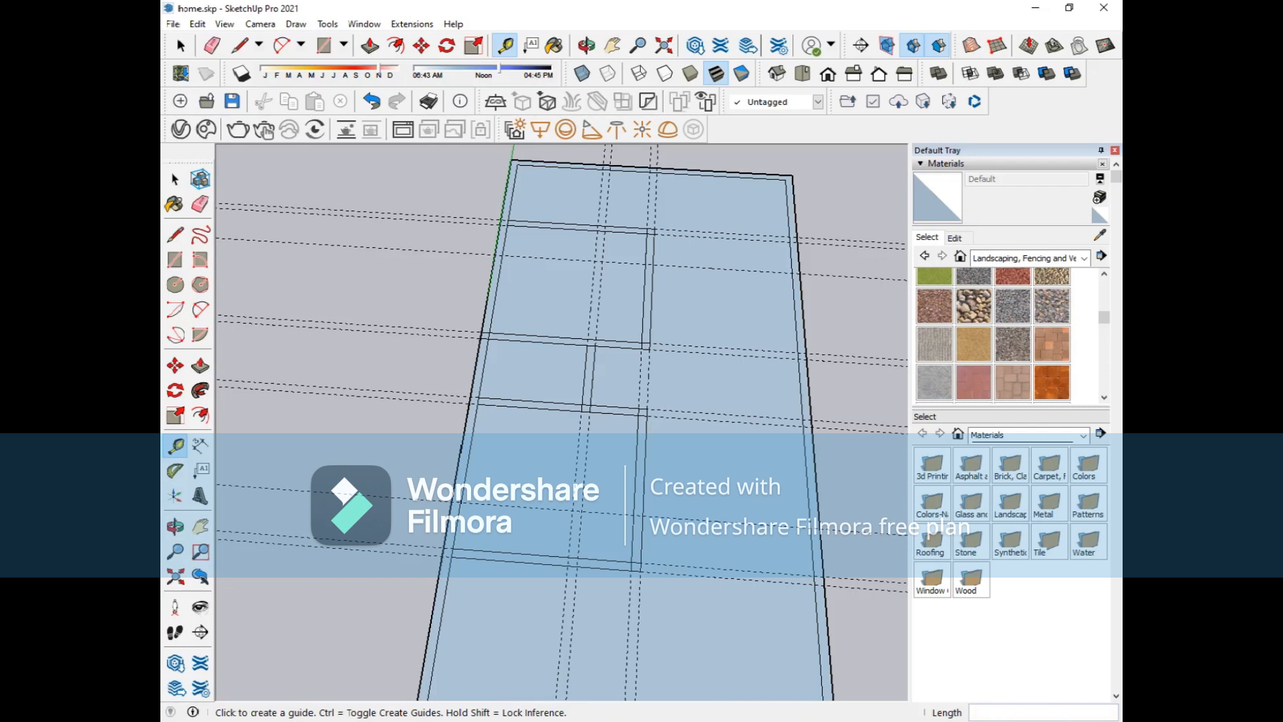
- Add a parallel companion guide 15 cm from each of the two new 100 cm crosswise guides
click(742, 481)
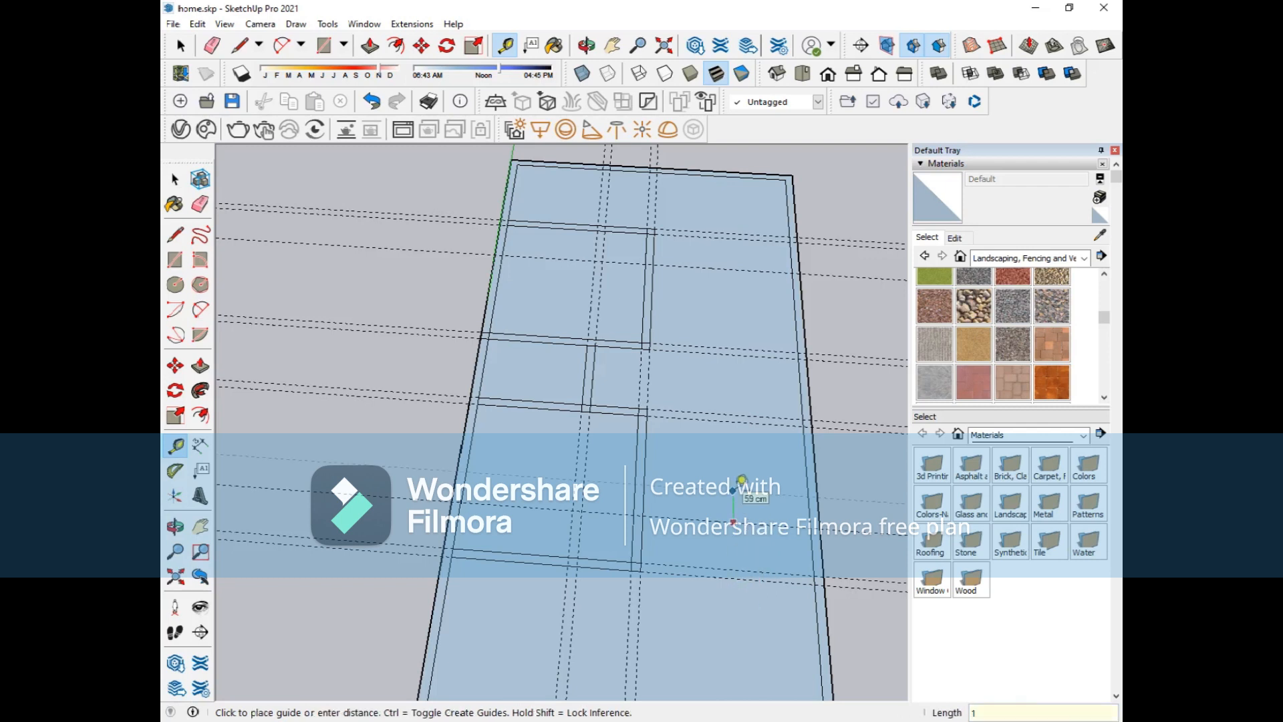
click(742, 480)
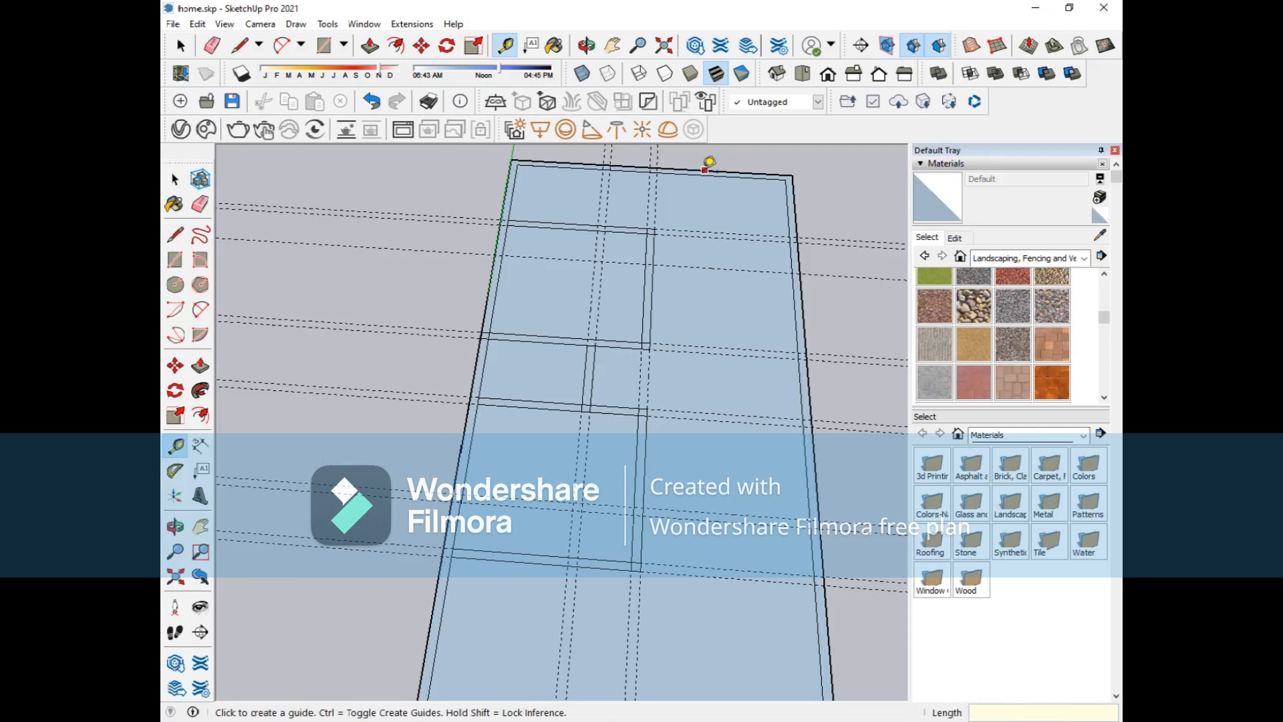
click(703, 267)
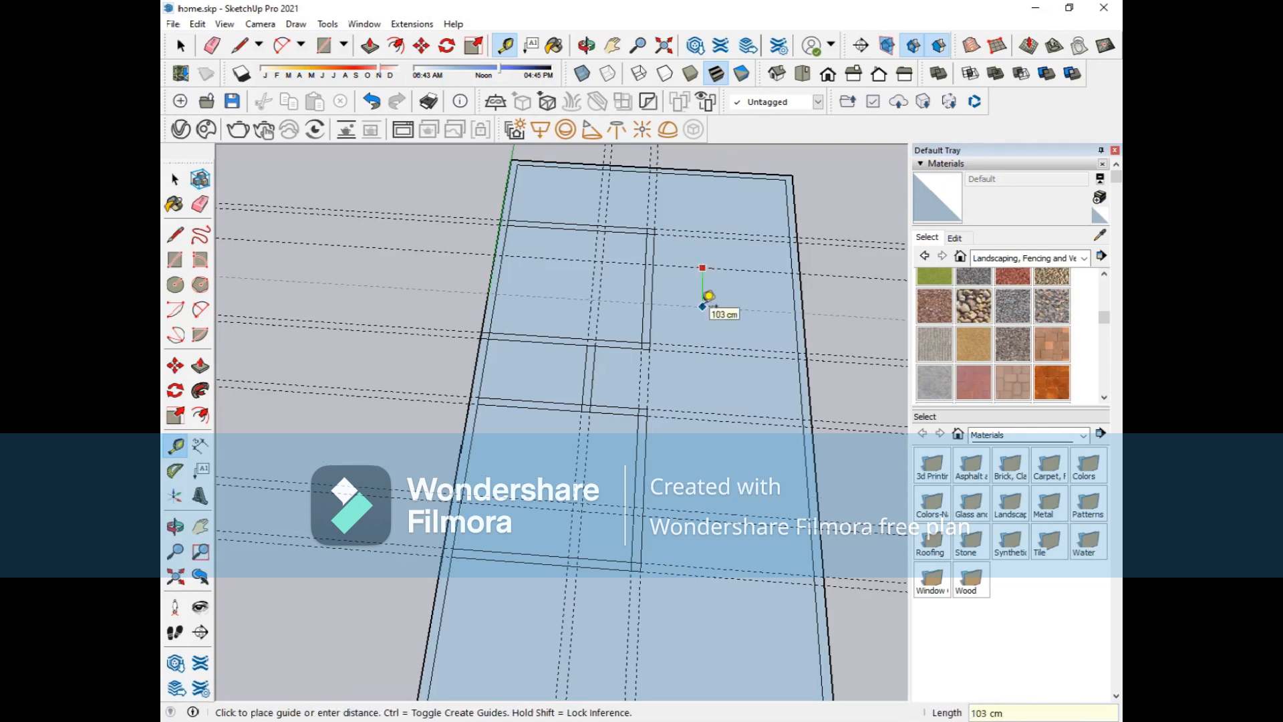
key(Return)
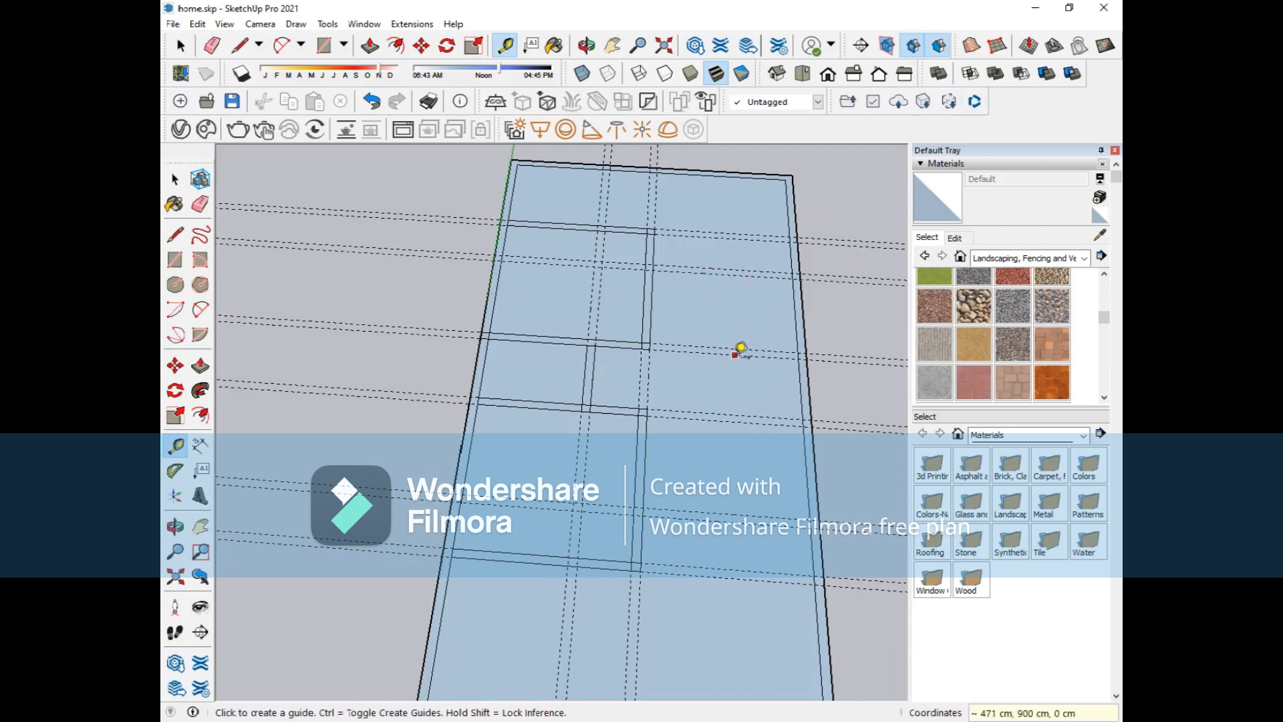
- Place a guide line 50 cm beyond the farthest crosswise guide pair and another on the outer side of the nearest pair
click(731, 234)
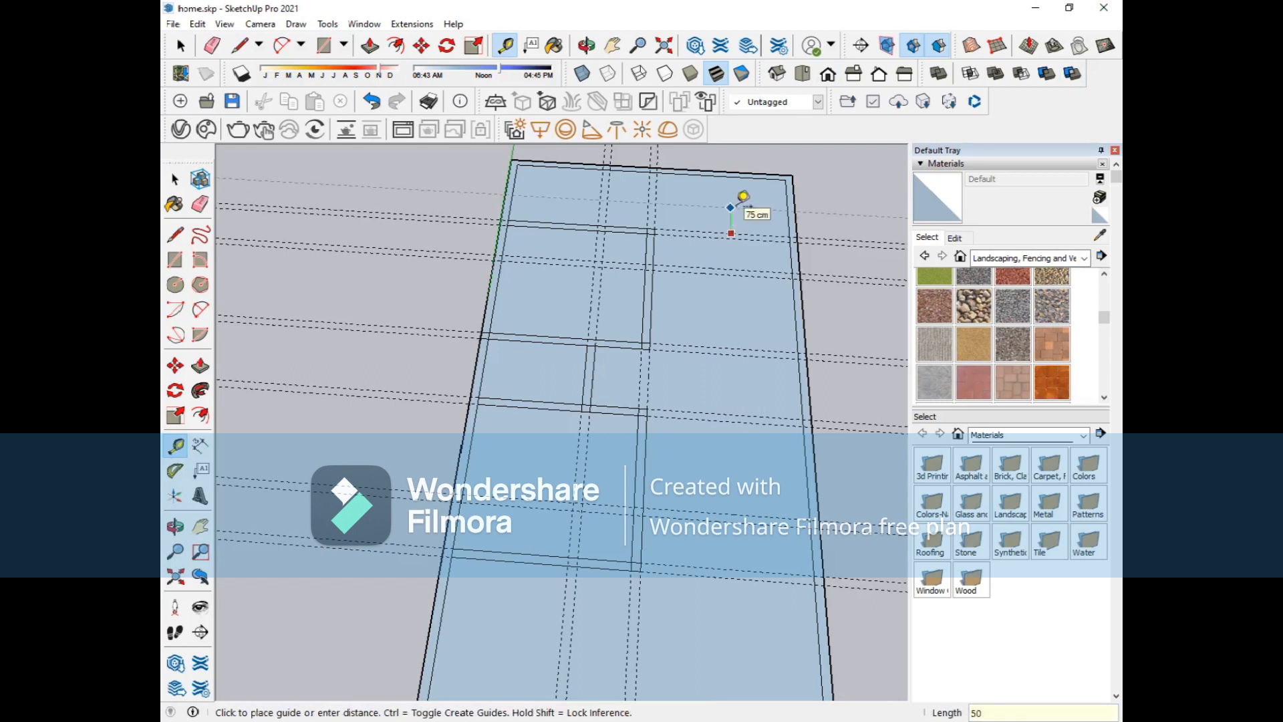
key(Return)
click(709, 576)
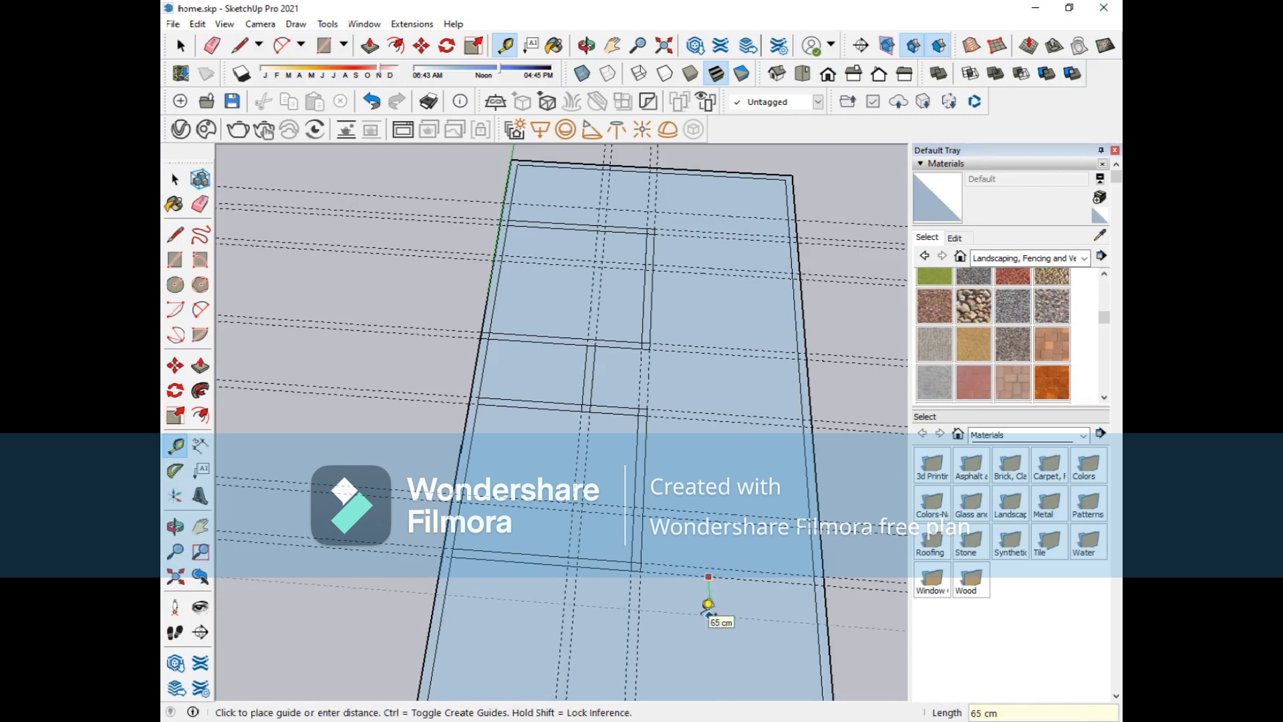
click(708, 605)
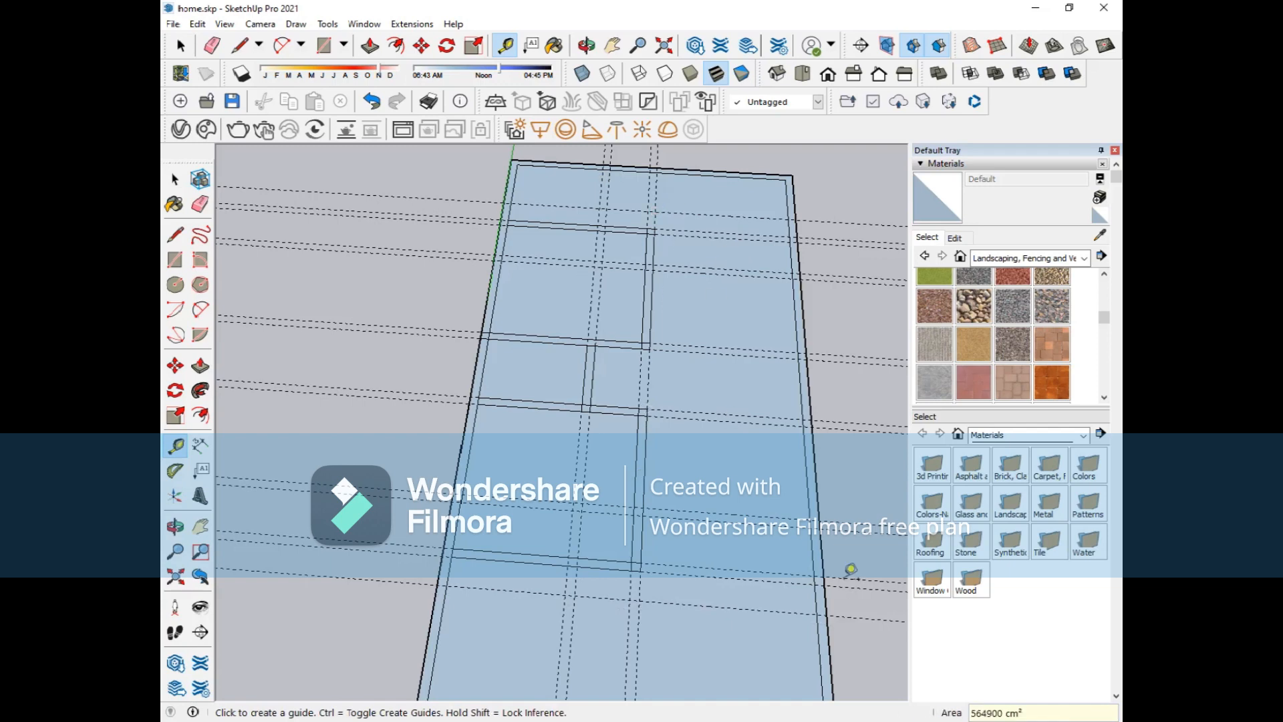
- Place a guide line 50 cm inward from the farthest crosswise guide pair, with a companion guide 15 cm further inward
click(732, 233)
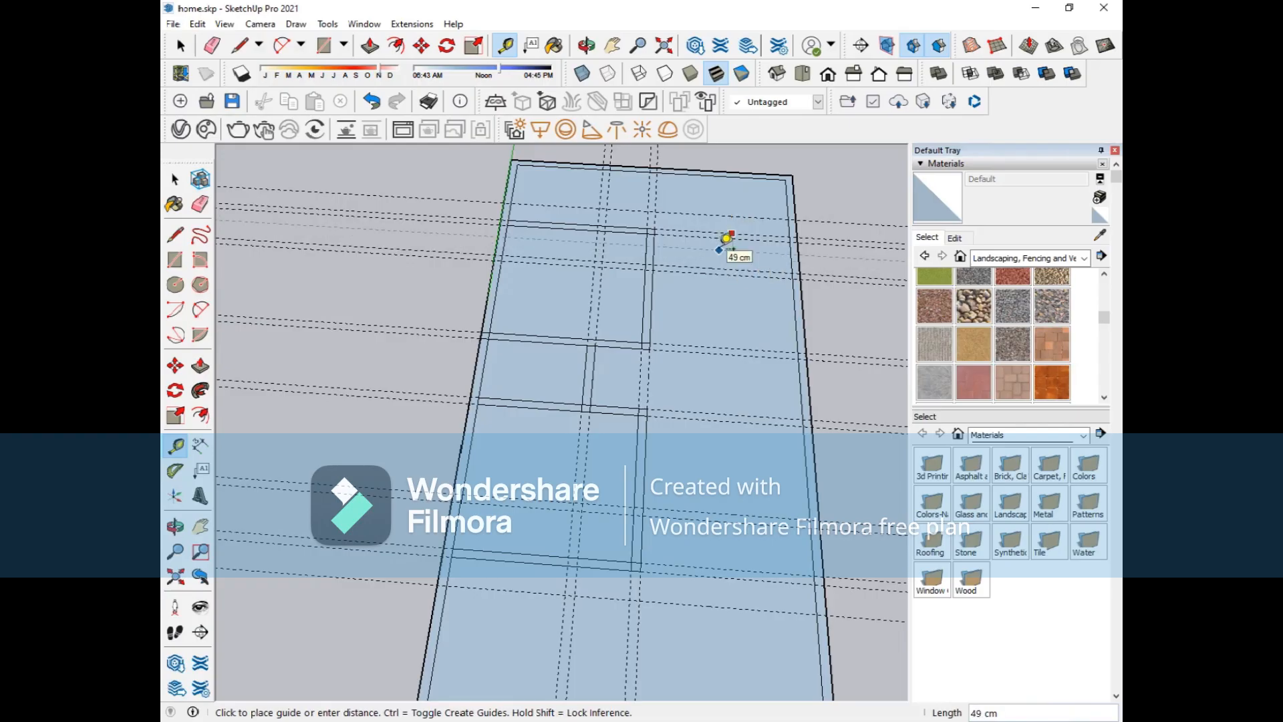
key(Return)
click(715, 248)
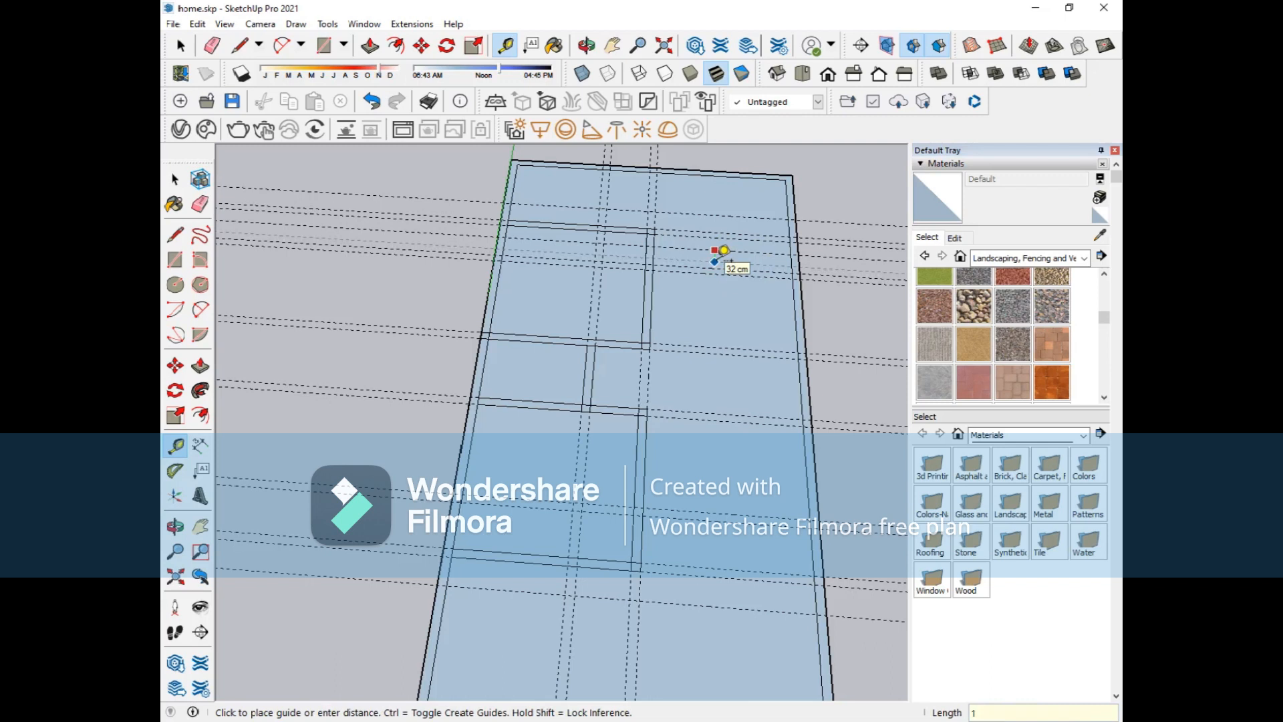
key(Return)
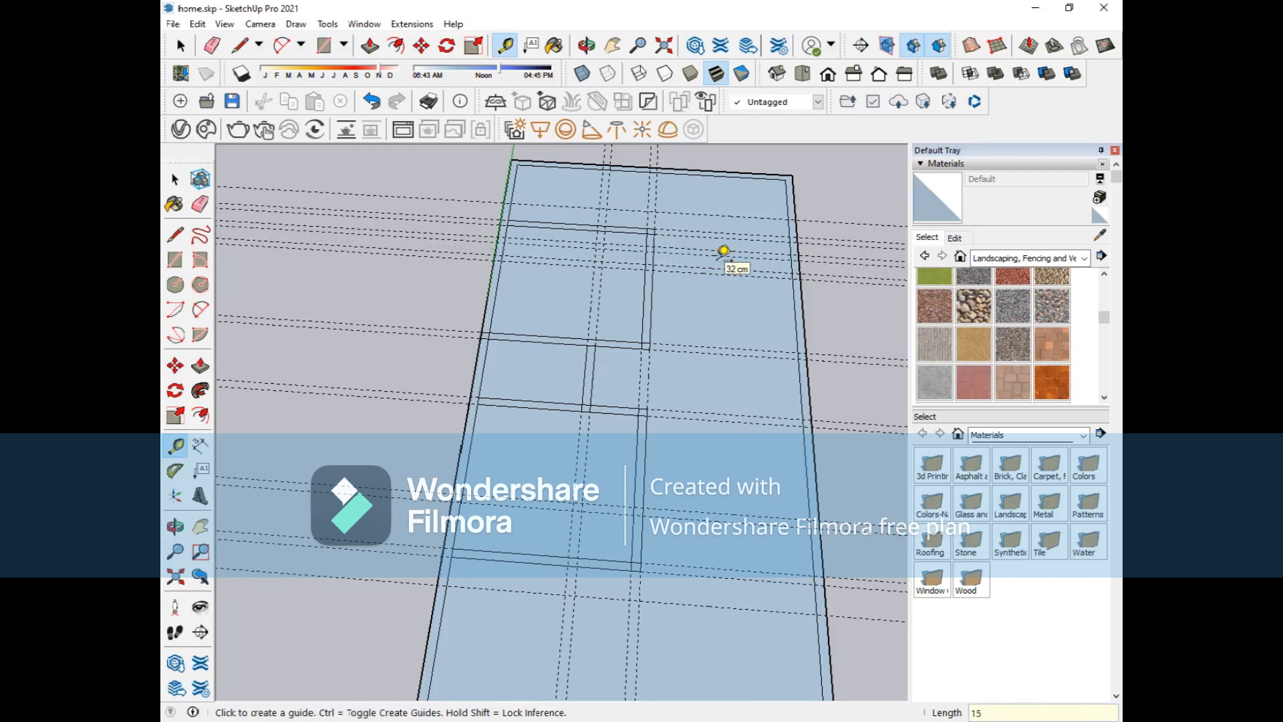
- Examine the whole floor plan, checking its interior walls against the crosswise guide lines
middle_drag(736, 258, 653, 308)
scroll(570, 241, down, 3)
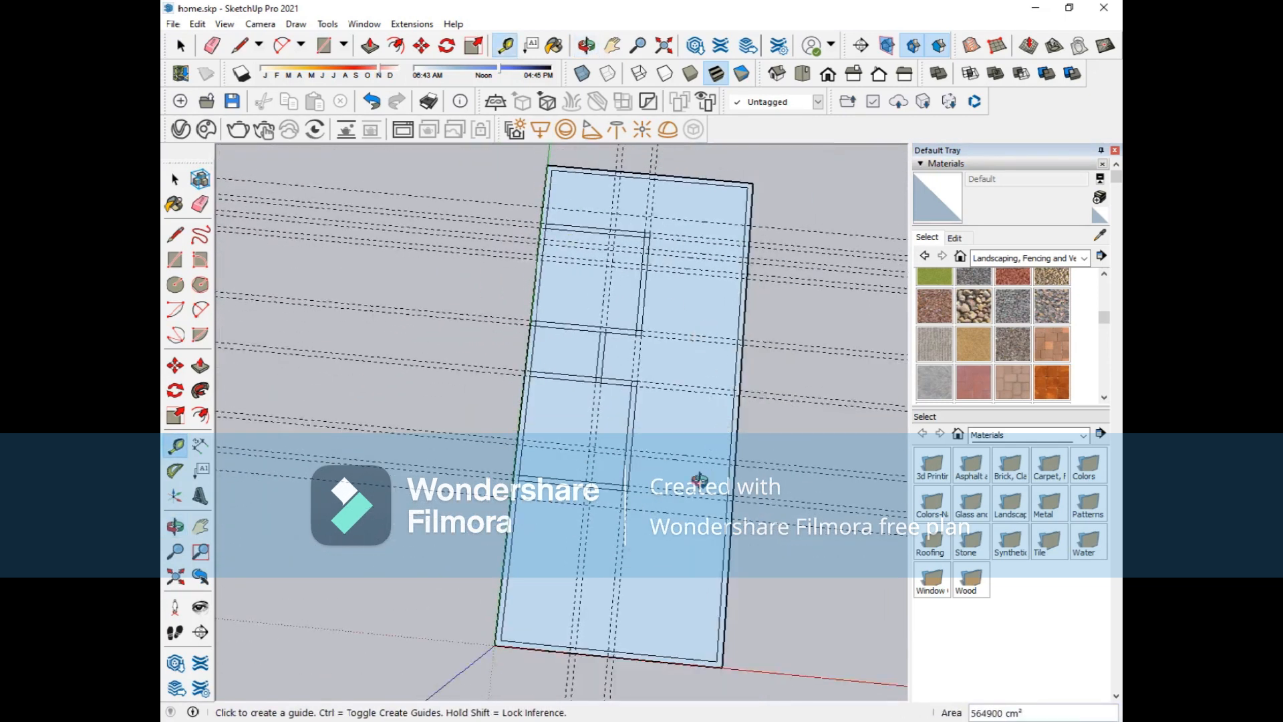
middle_drag(699, 480, 704, 462)
scroll(668, 387, down, 2)
scroll(668, 388, up, 1)
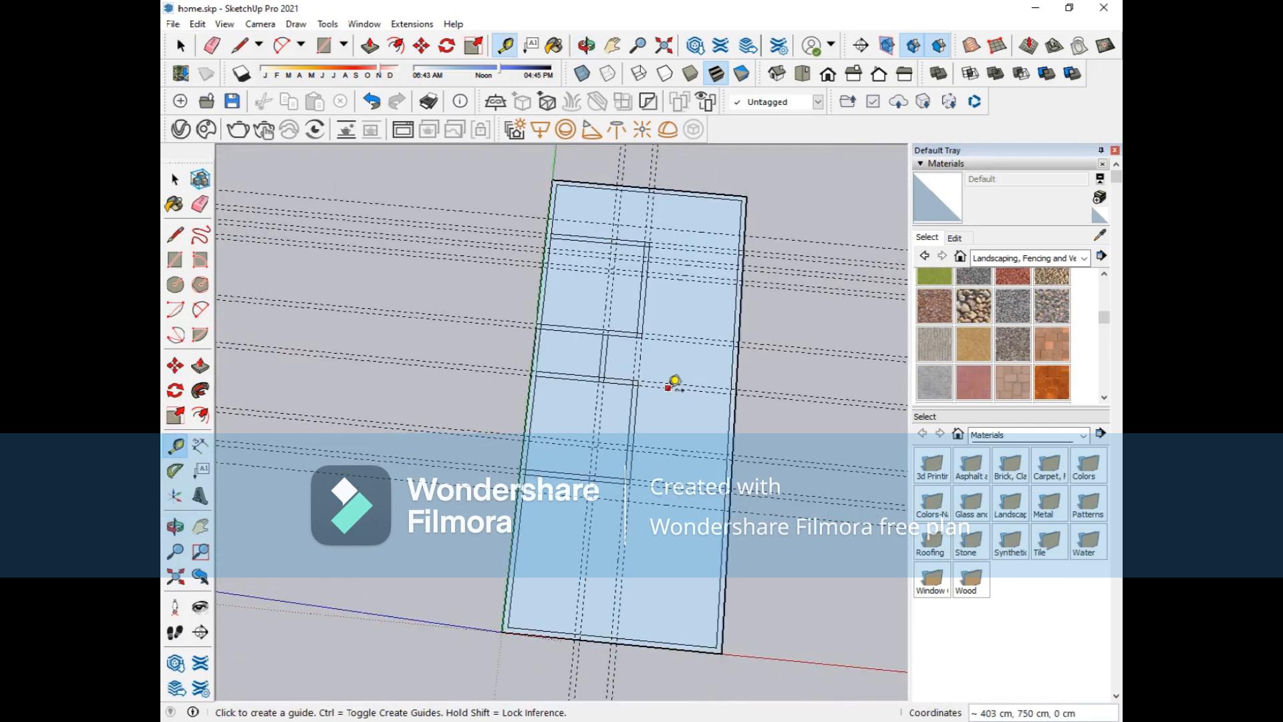
scroll(672, 383, up, 4)
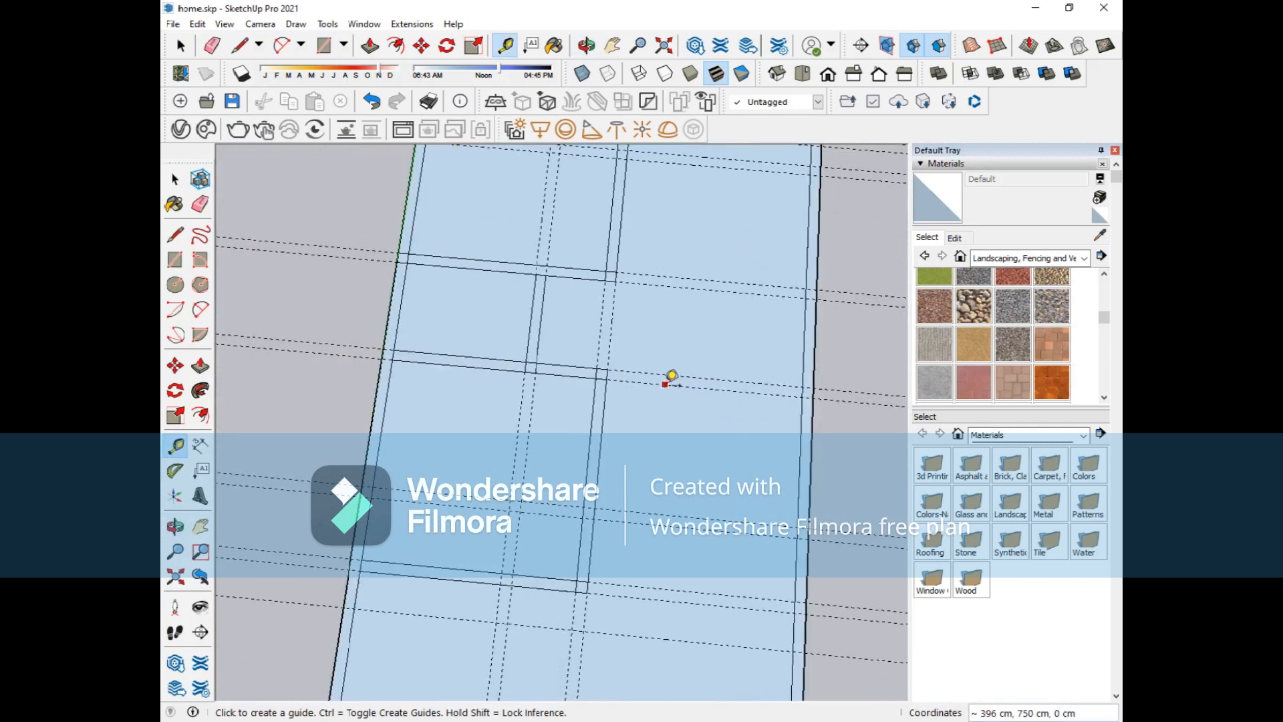
scroll(671, 379, down, 5)
scroll(699, 296, down, 2)
scroll(698, 296, up, 3)
scroll(767, 213, down, 1)
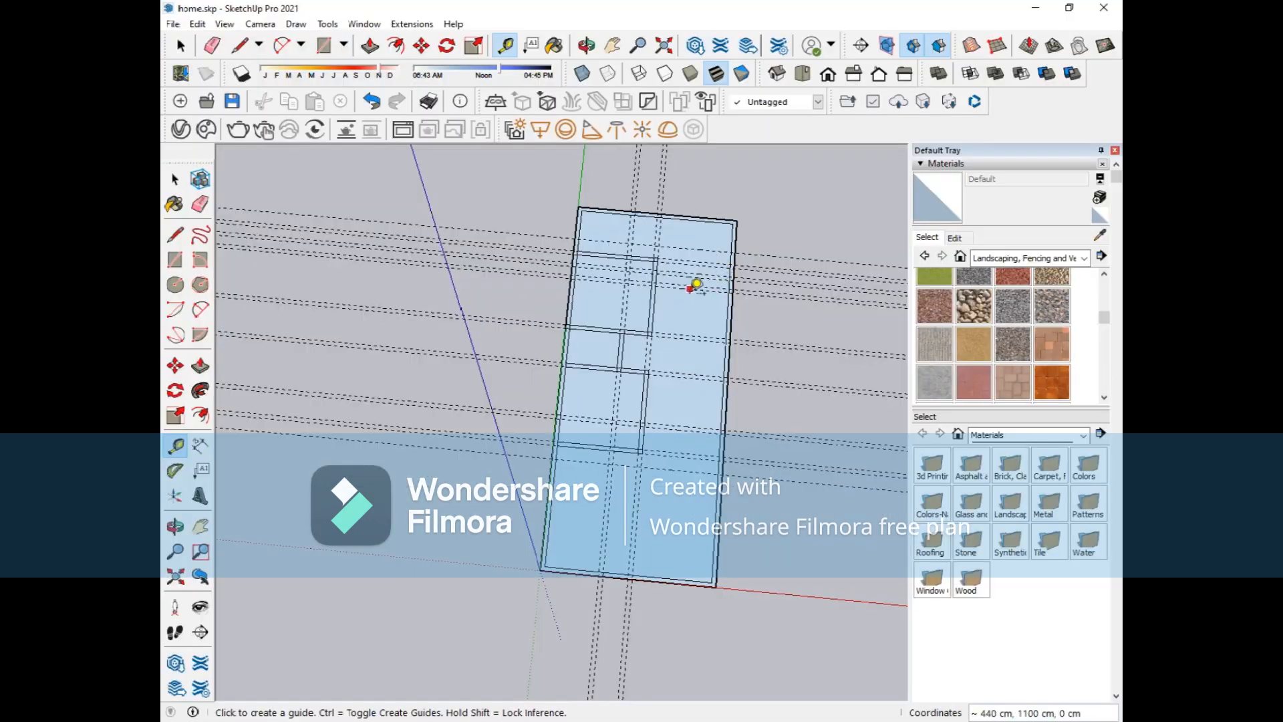
scroll(697, 261, up, 5)
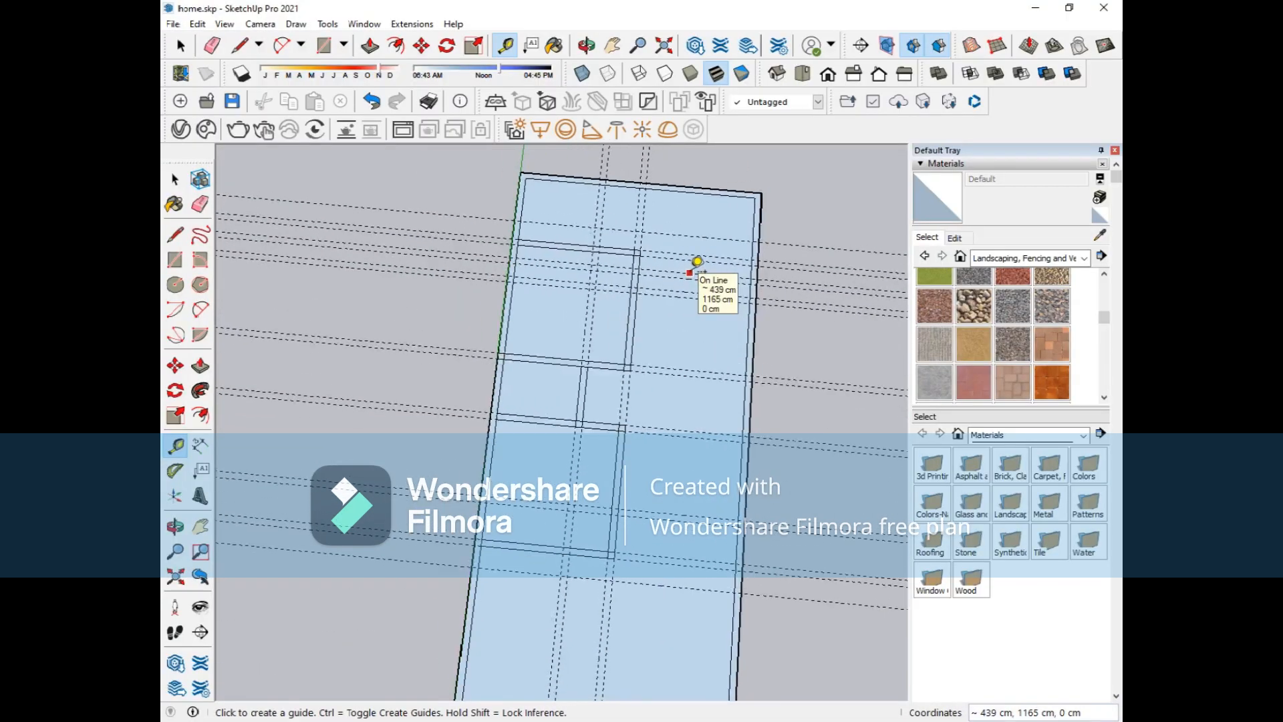
scroll(697, 262, down, 1)
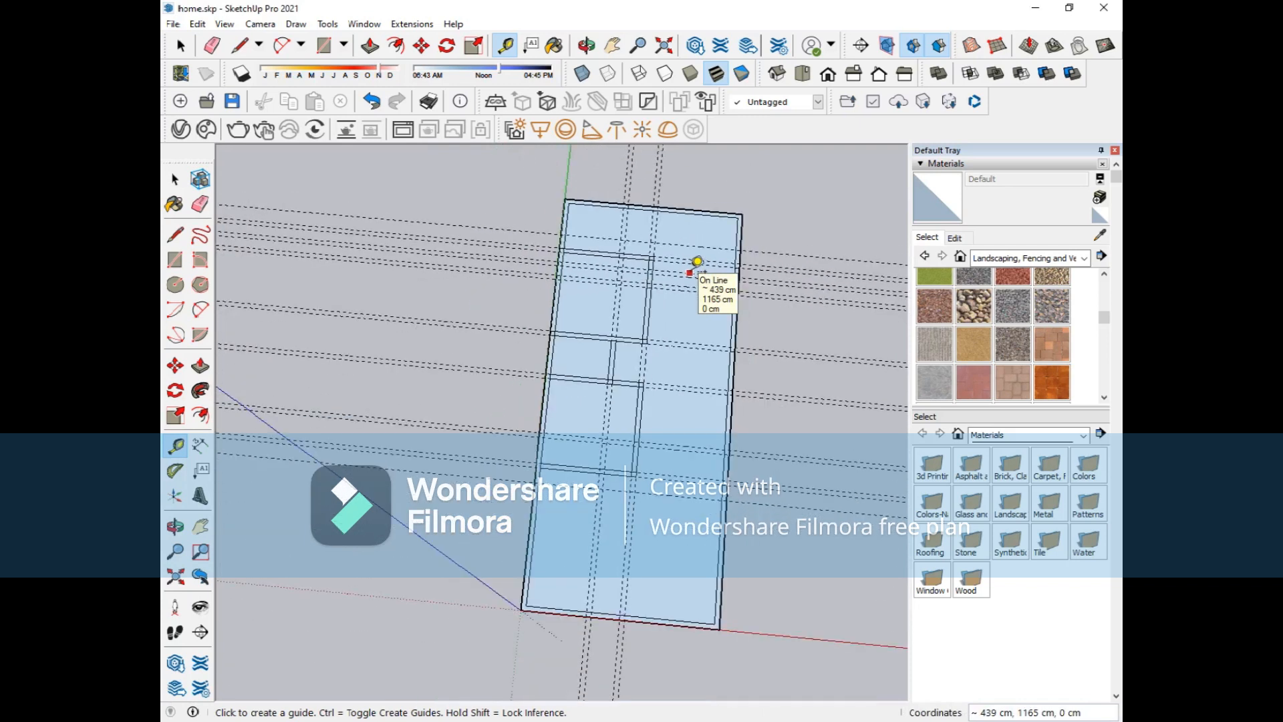
scroll(722, 290, up, 3)
scroll(722, 294, up, 1)
- Draw a 15 by 300 cm wall rectangle between the guide pair 50 cm inside the farthest pair, from the lengthwise wall to the opposite outline
click(542, 490)
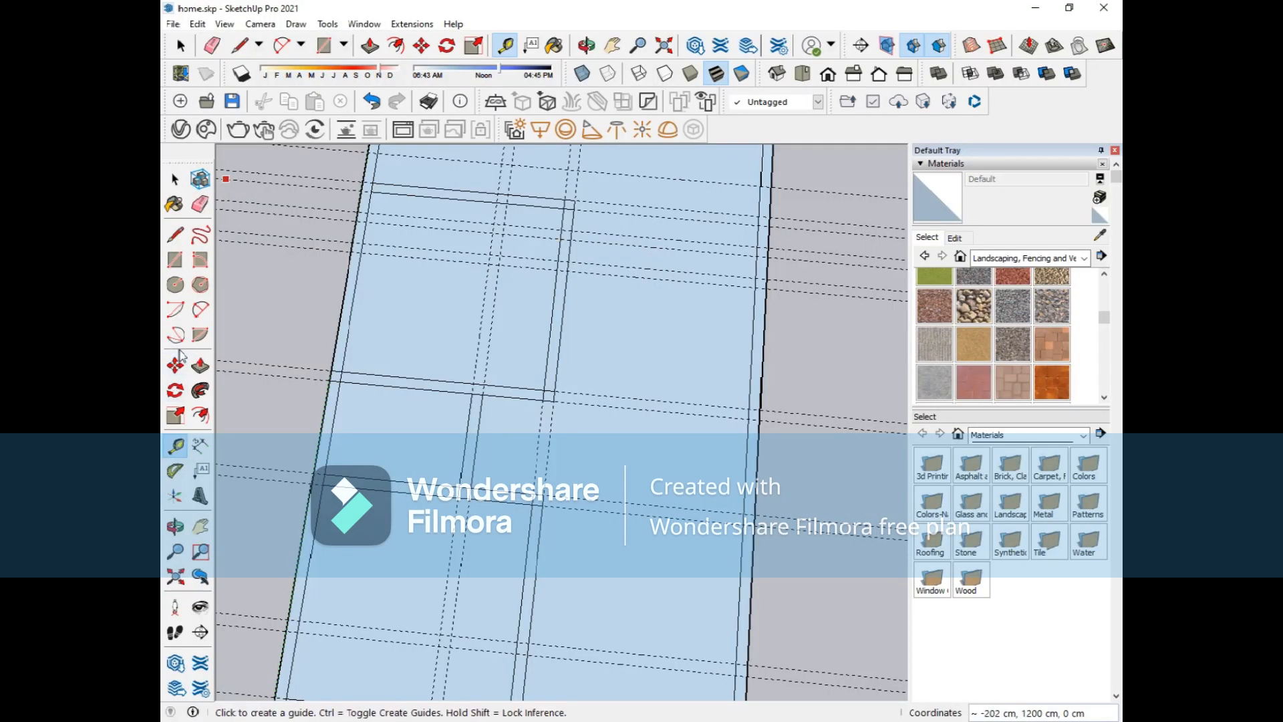
click(175, 260)
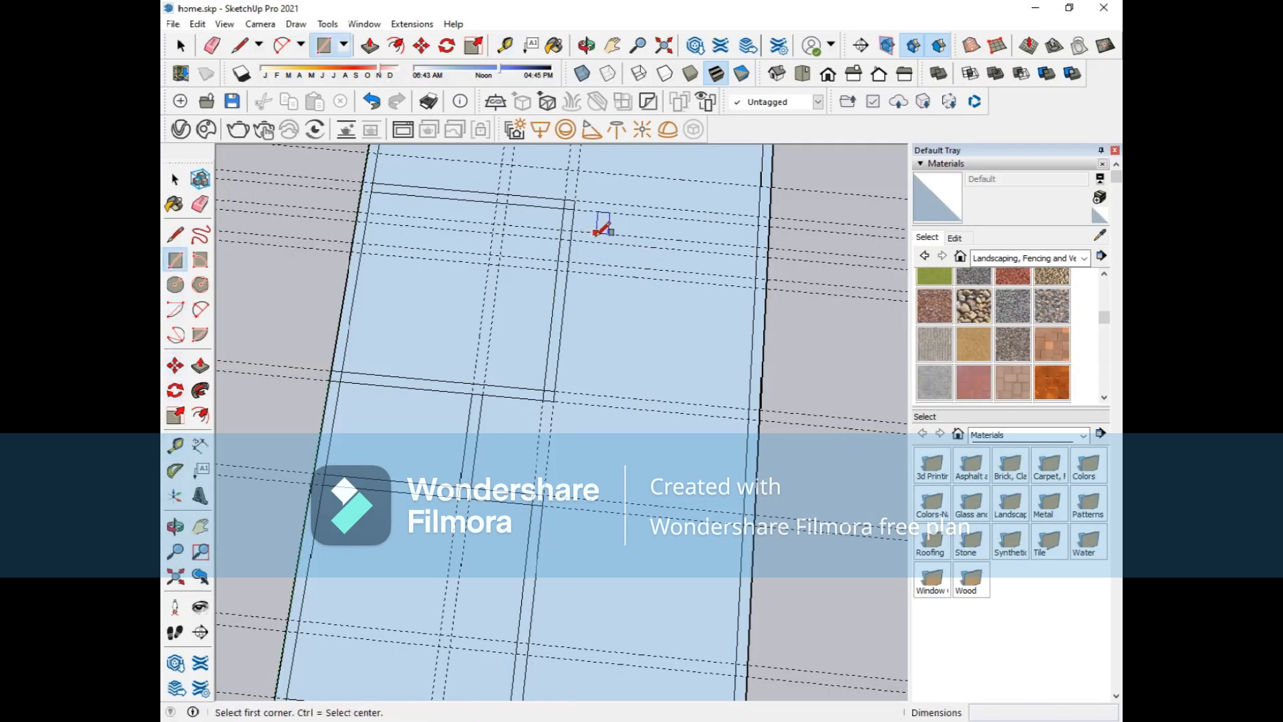
click(560, 231)
click(769, 249)
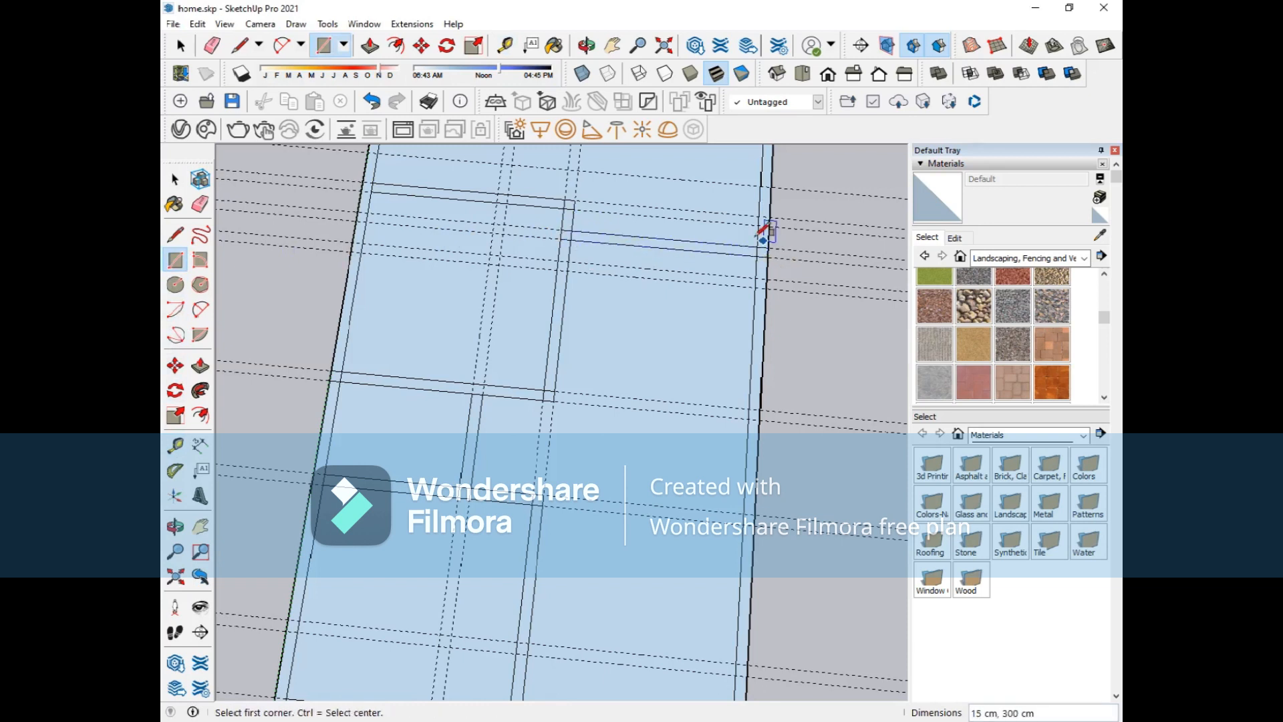
- Draw a 300 by 100 cm rectangle beyond the far crosswise wall and a 300 by 165 cm rectangle frontward from the nearer crosswise wall
click(564, 229)
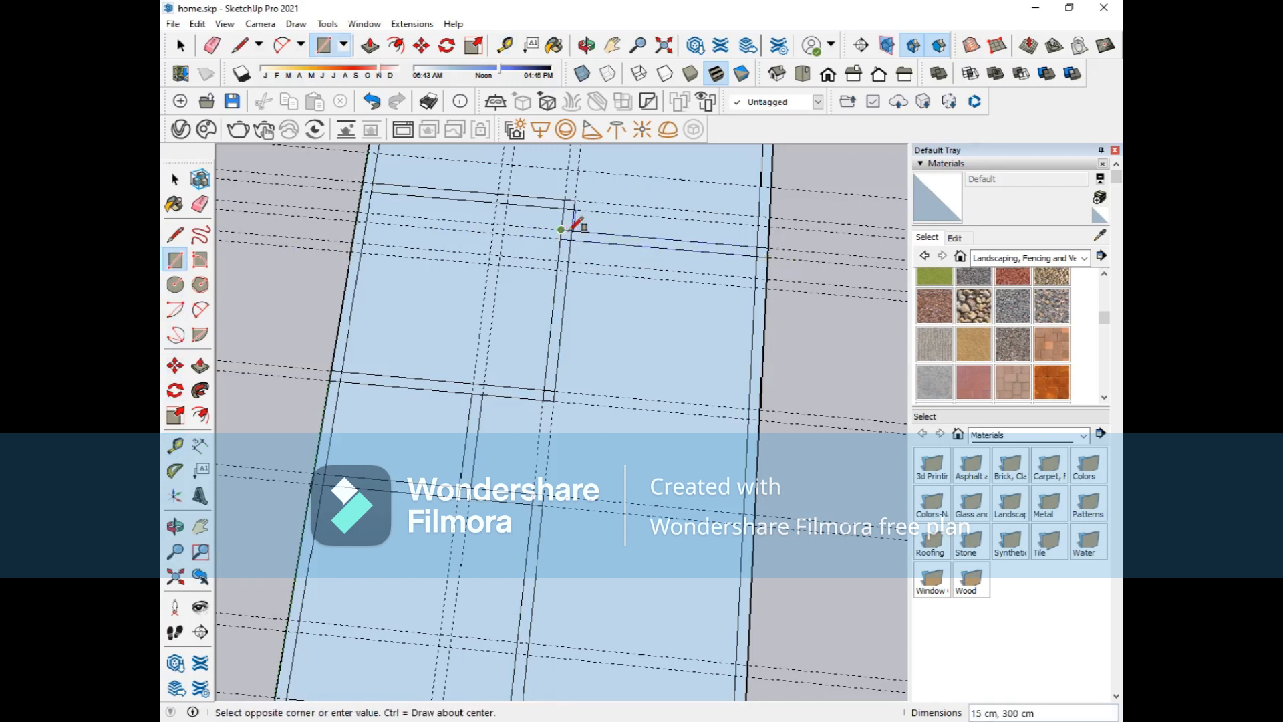
click(772, 185)
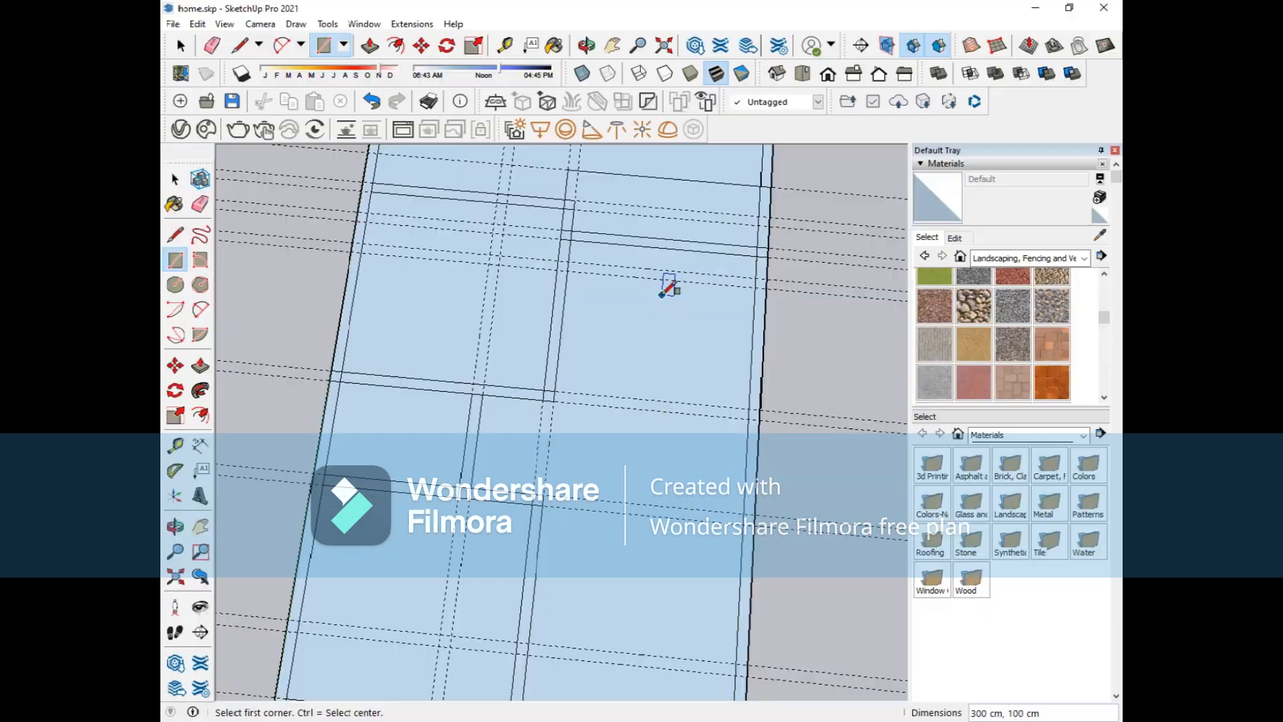
scroll(661, 286, down, 3)
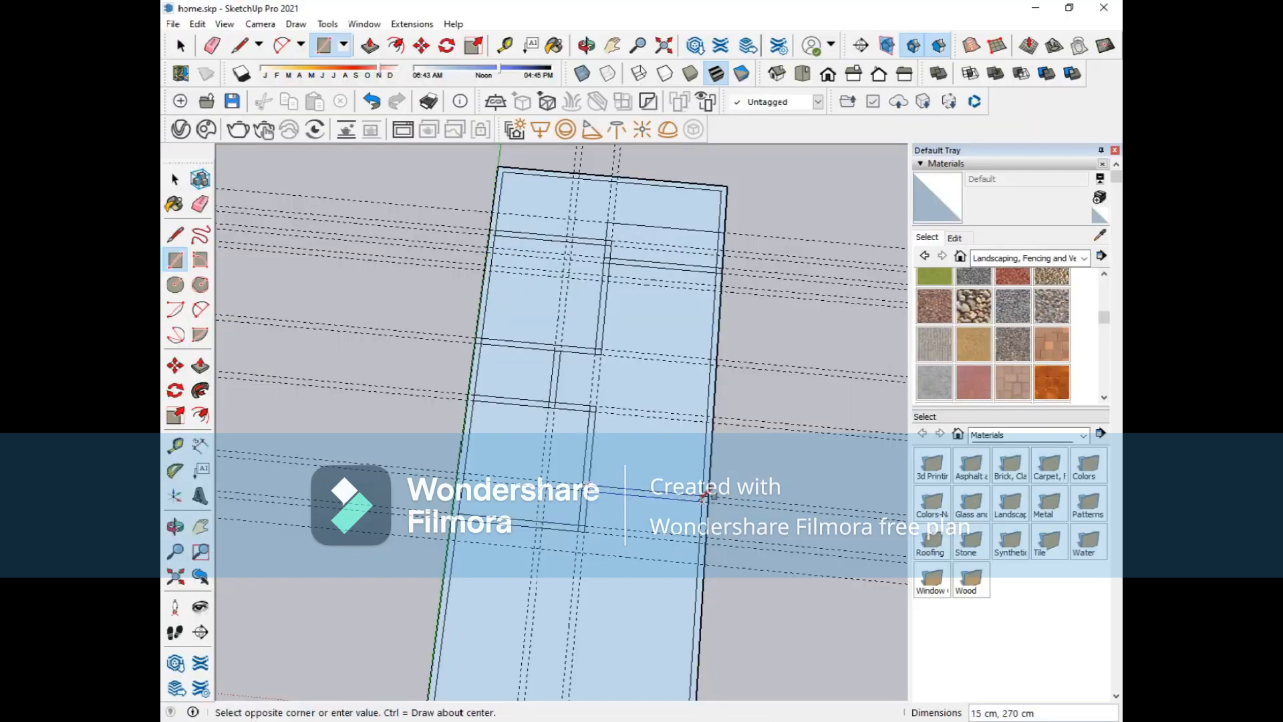
click(591, 480)
click(582, 492)
click(583, 485)
text(300,165)
key(Return)
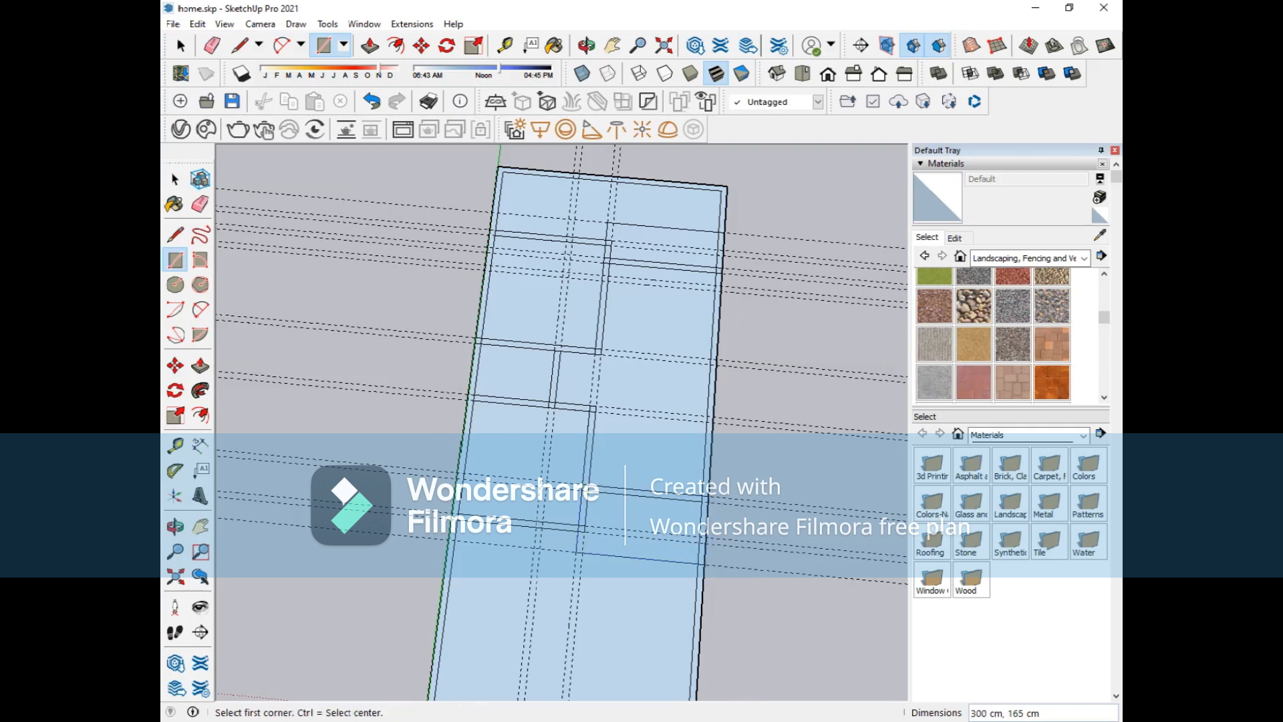
- Place a guide line 100 cm in front of the 300 by 165 cm rectangle's front edge
click(175, 444)
click(636, 557)
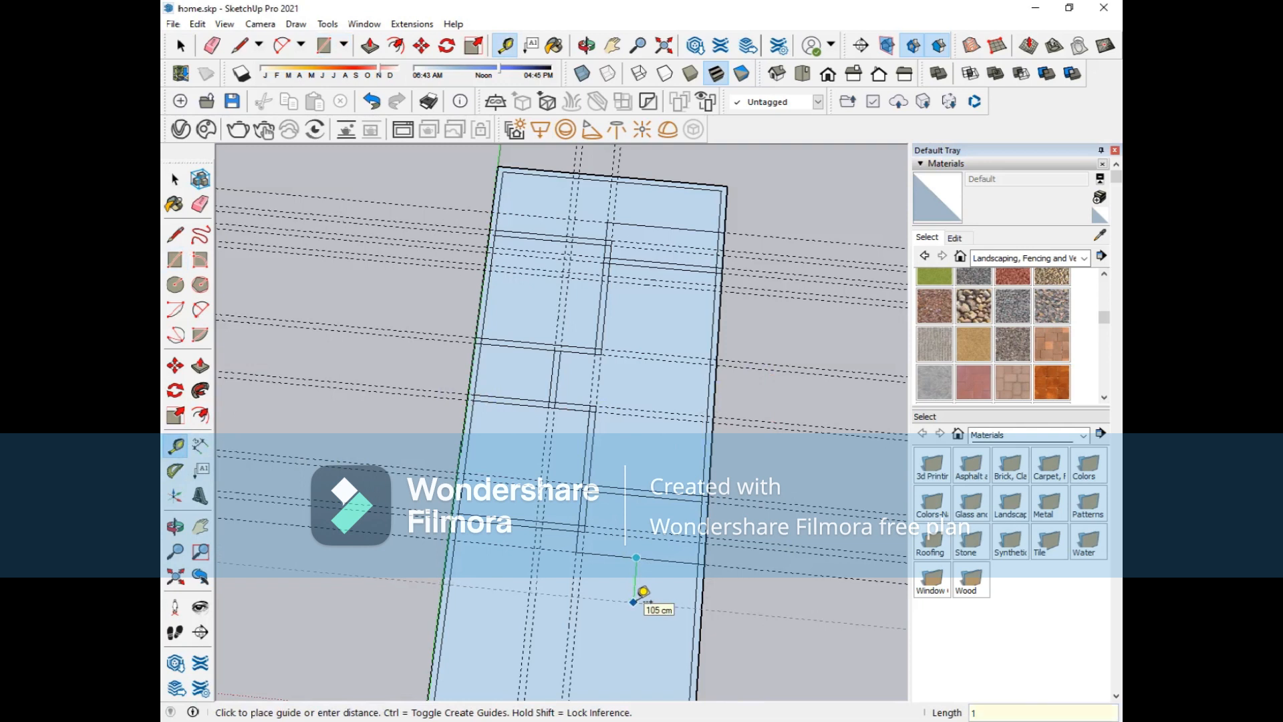
key(Return)
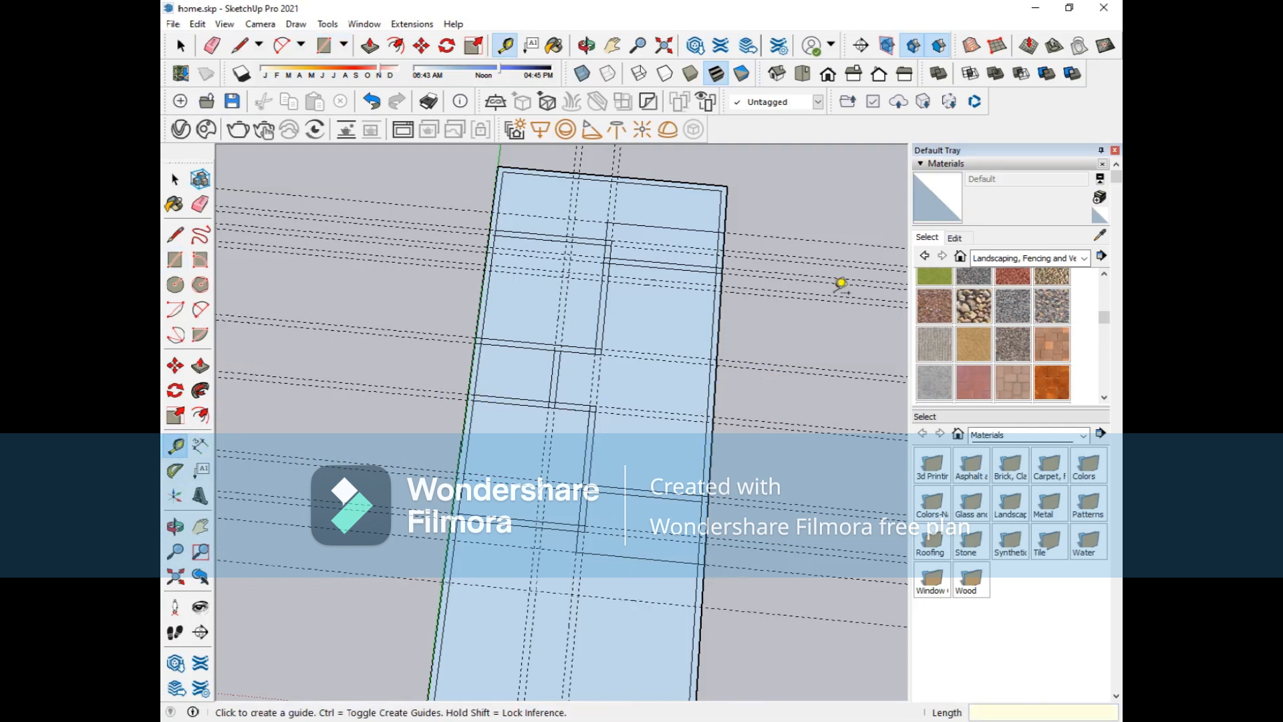
- In top view, draw a 300 by 100 cm rectangle from the 165 cm rectangle's front edge to the new guide line
scroll(779, 218, down, 2)
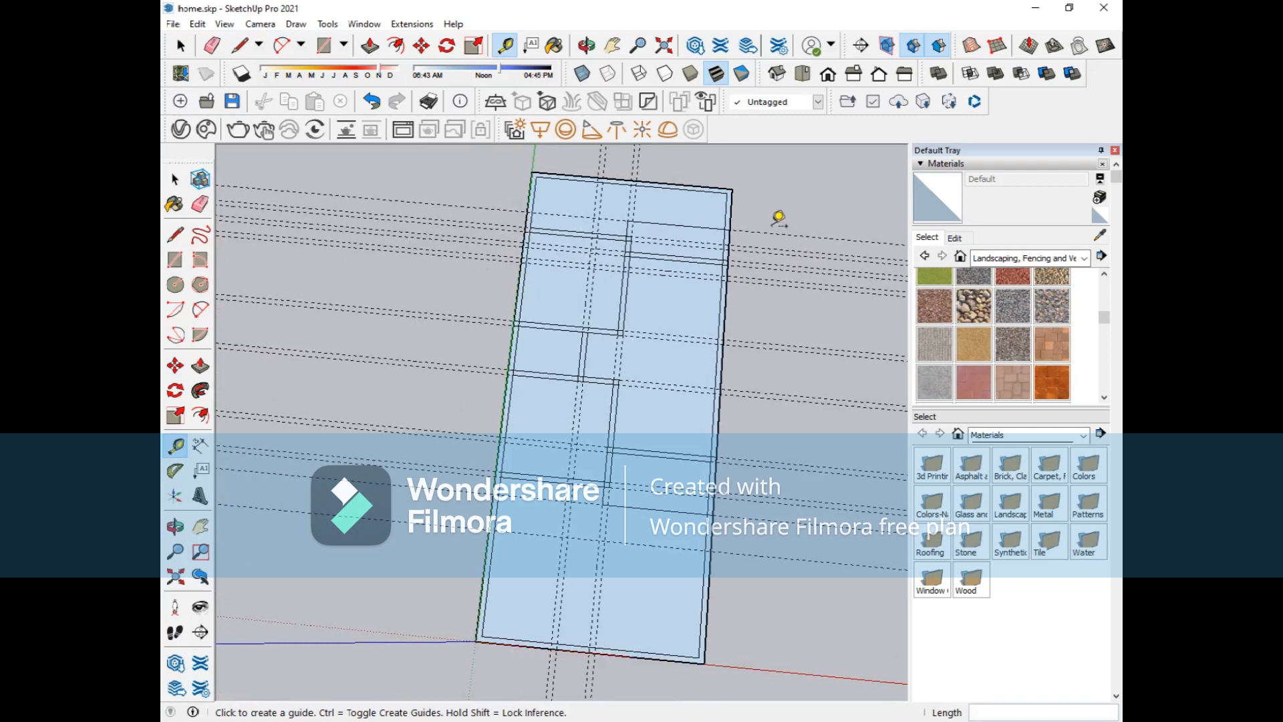
click(201, 526)
drag(670, 347, 621, 119)
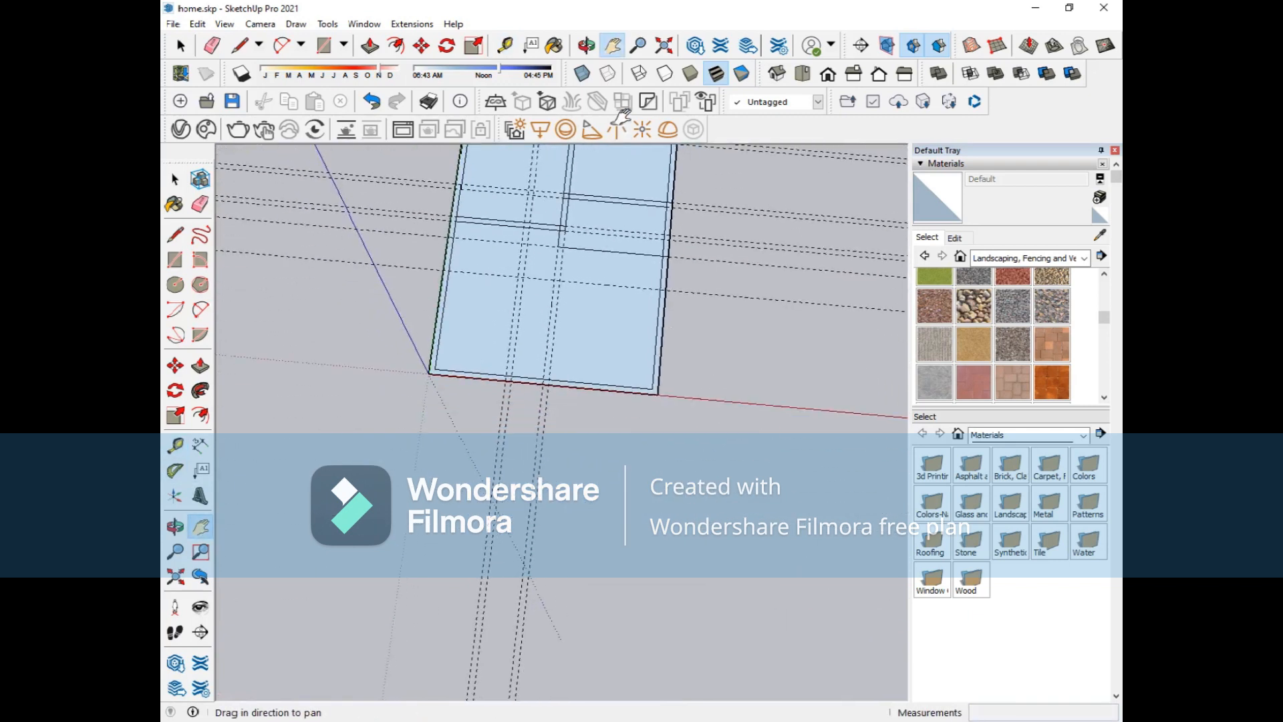
click(803, 73)
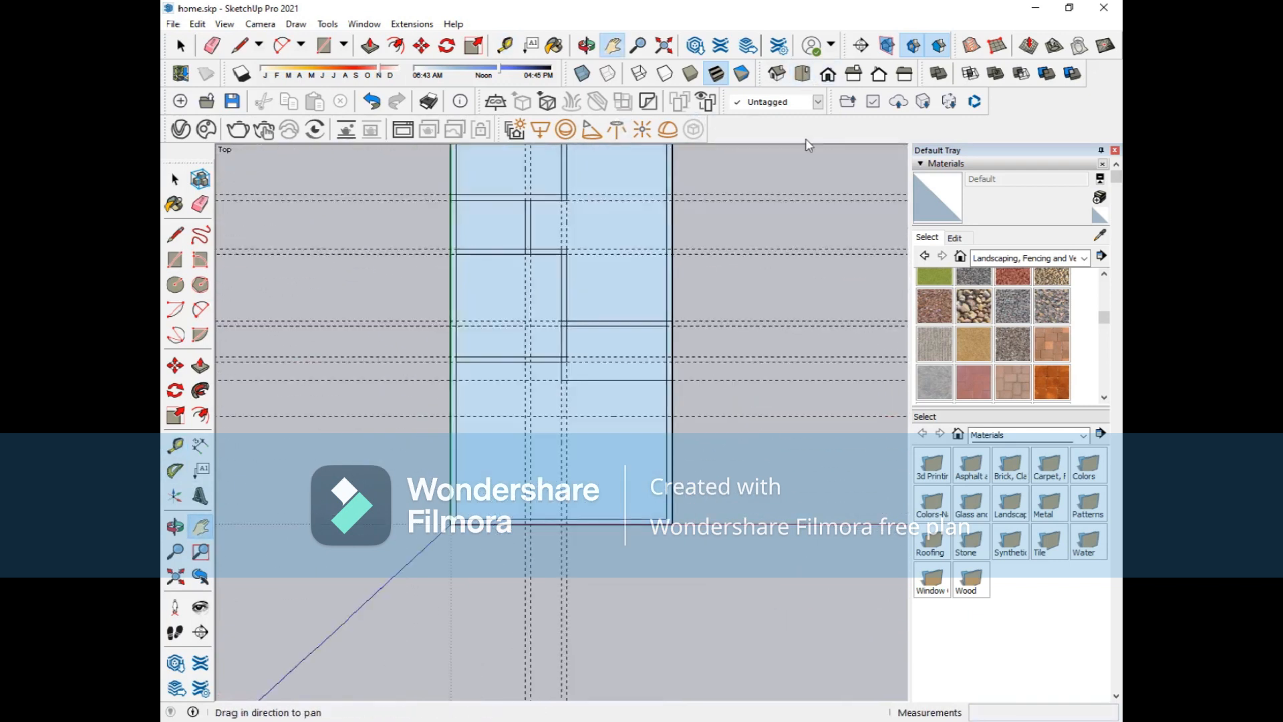
middle_drag(592, 380, 643, 401)
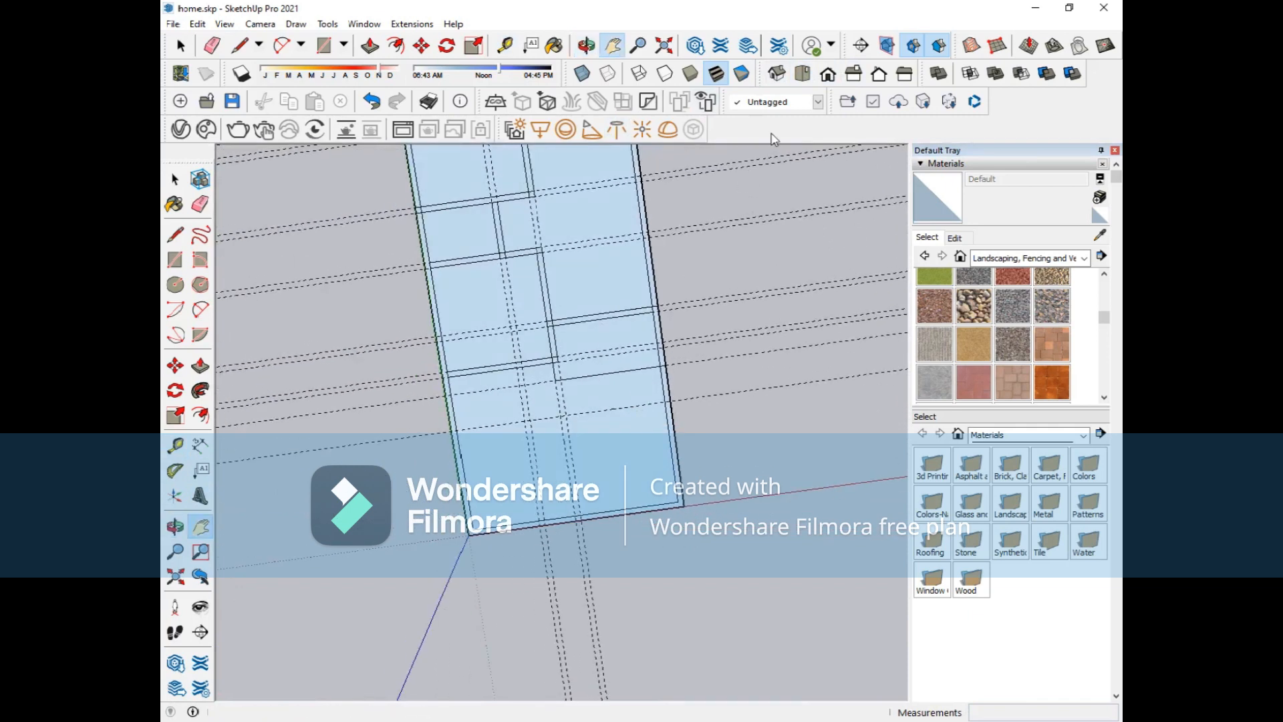
click(797, 79)
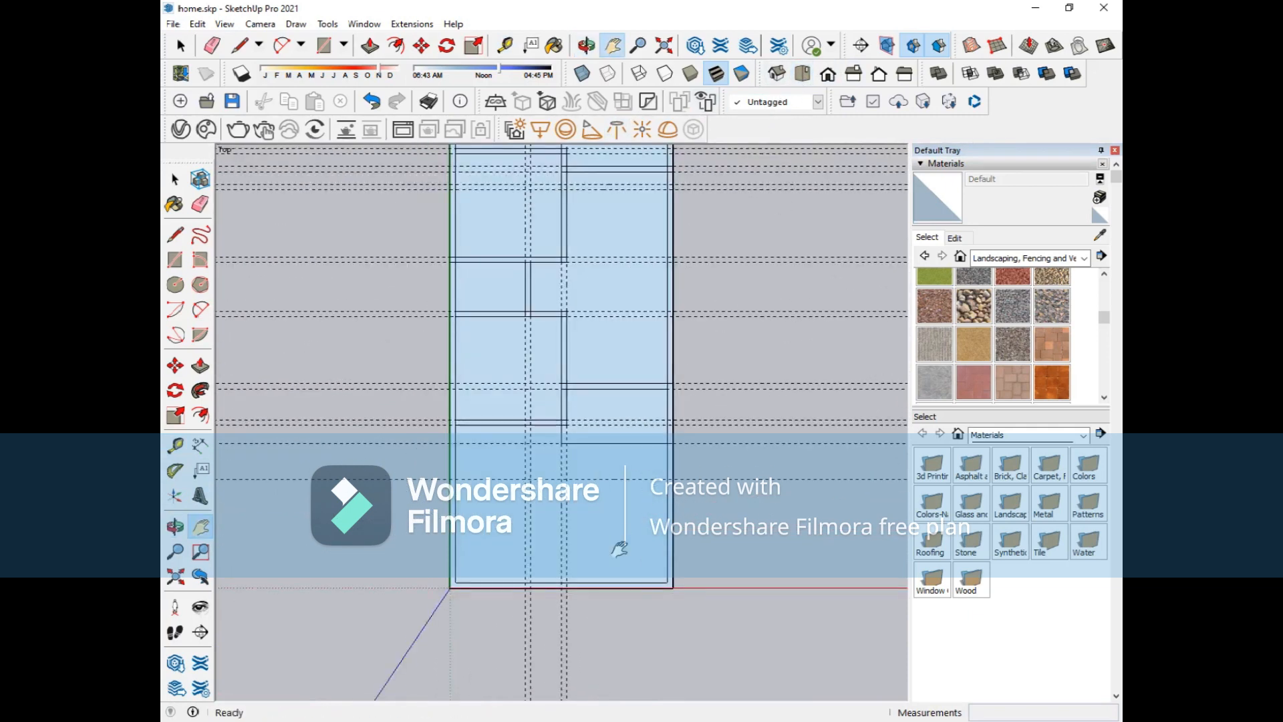
scroll(578, 494, up, 1)
scroll(578, 495, down, 1)
scroll(579, 496, up, 2)
scroll(579, 494, down, 2)
scroll(578, 495, up, 3)
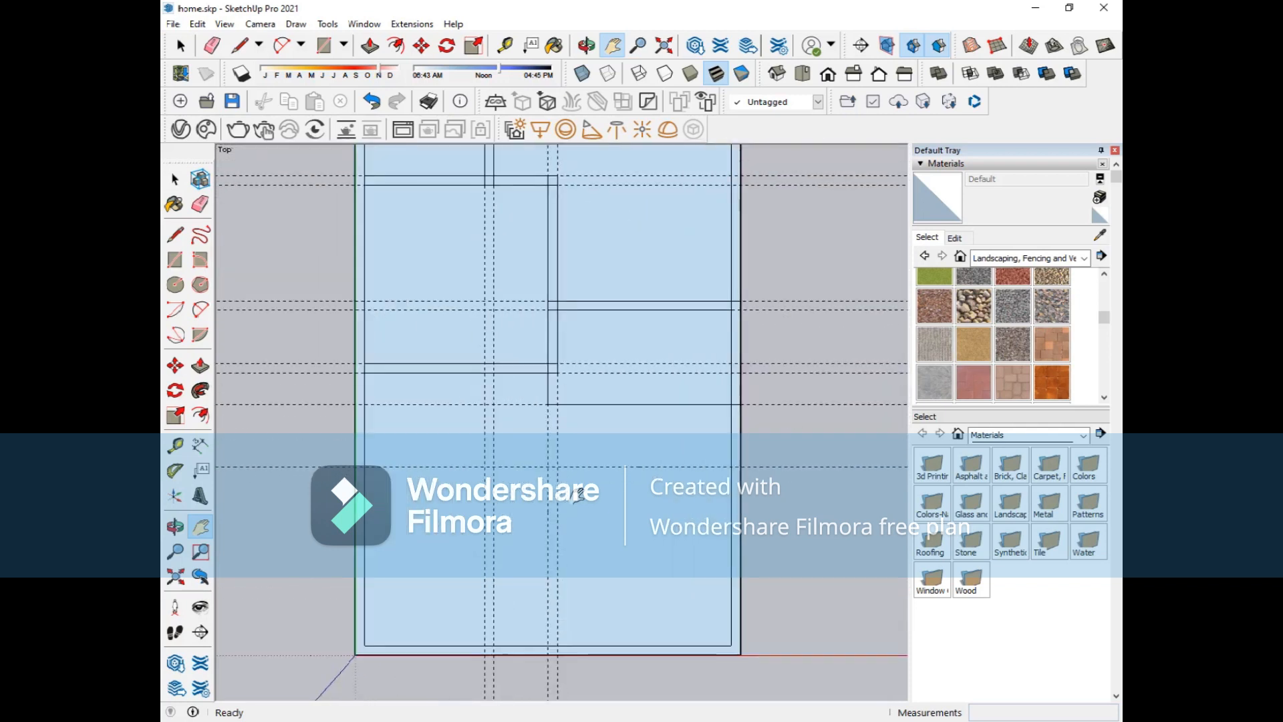
scroll(645, 454, up, 1)
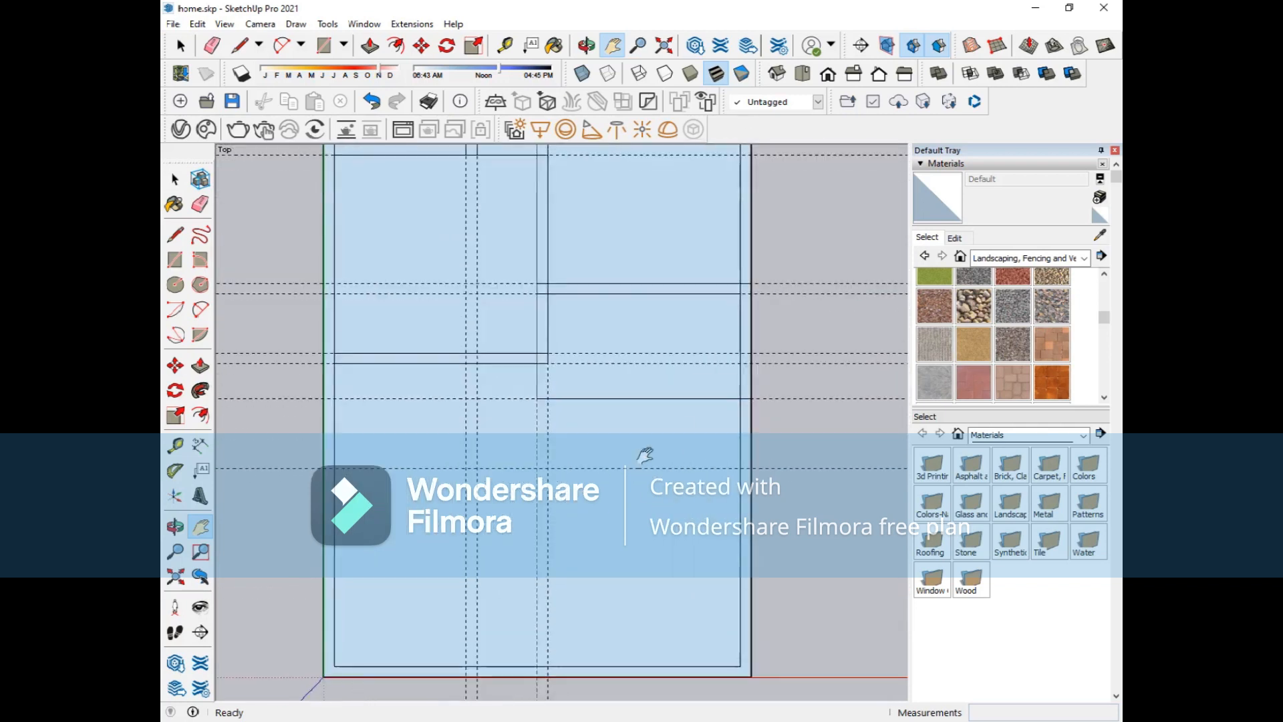
click(175, 259)
click(538, 399)
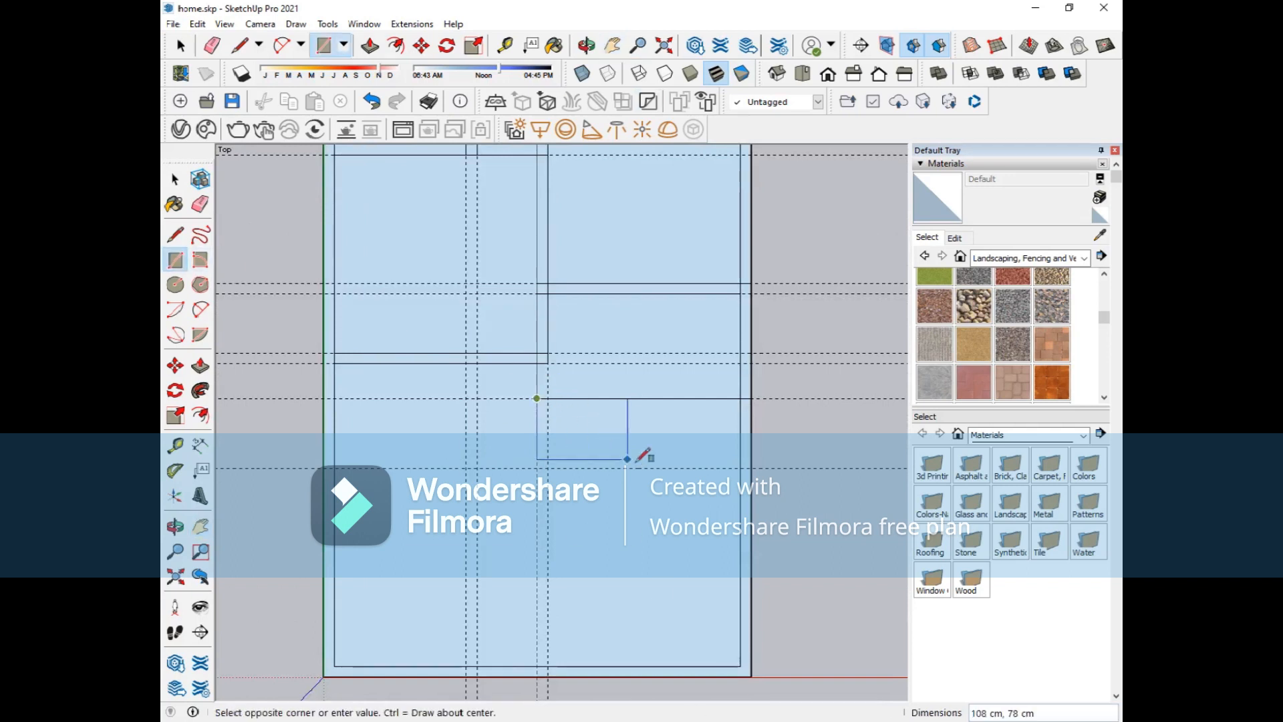
click(751, 468)
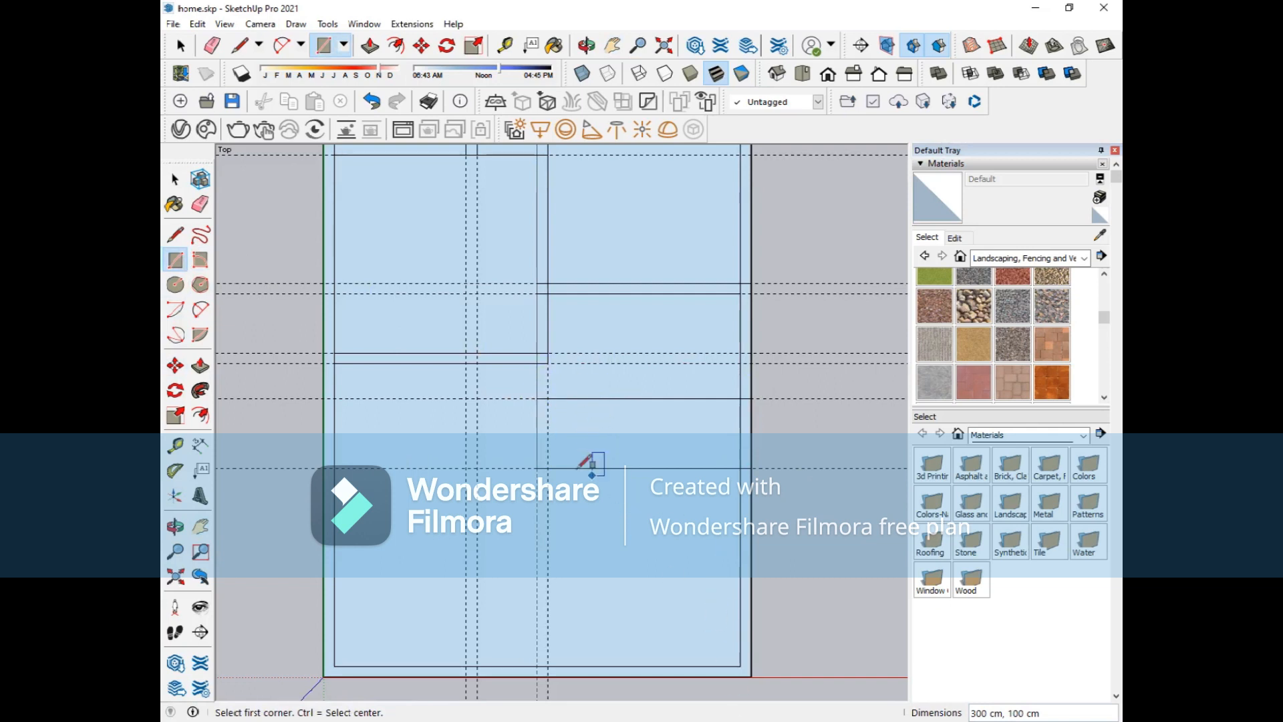
- Draw a wall rectangle between the lengthwise guide pair, from the front guide line to the inner front outline
click(537, 468)
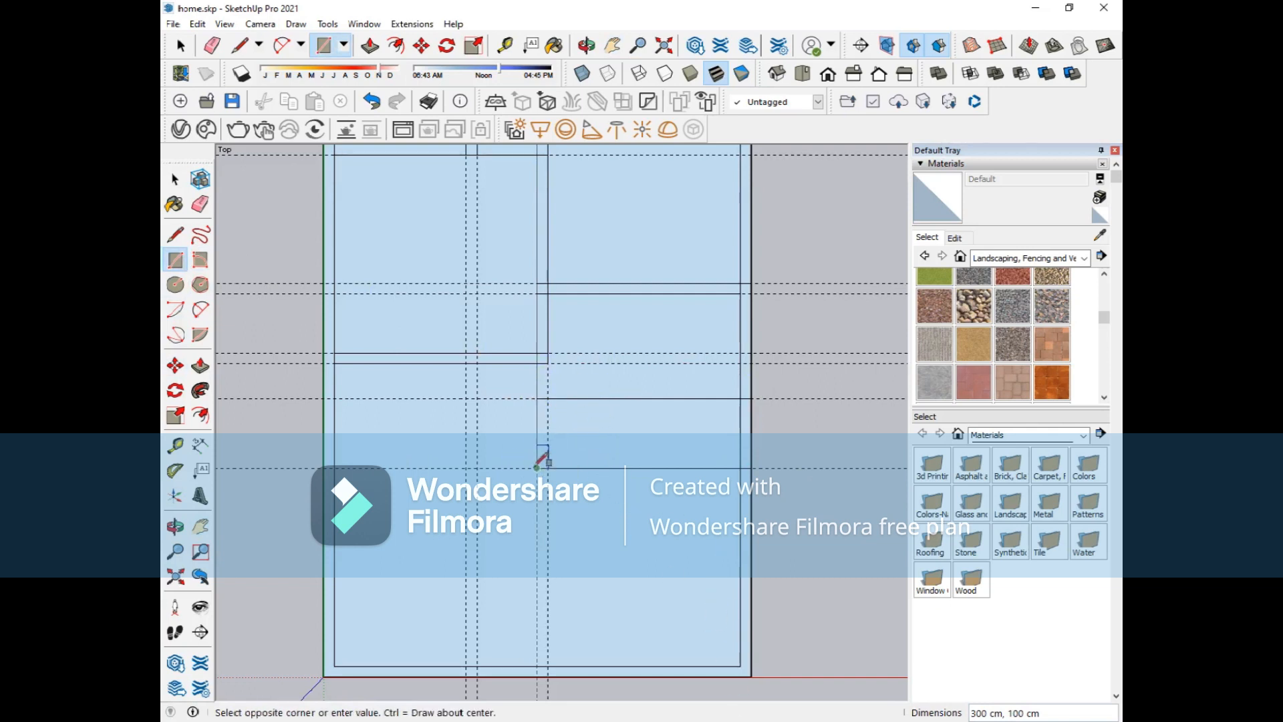
click(548, 666)
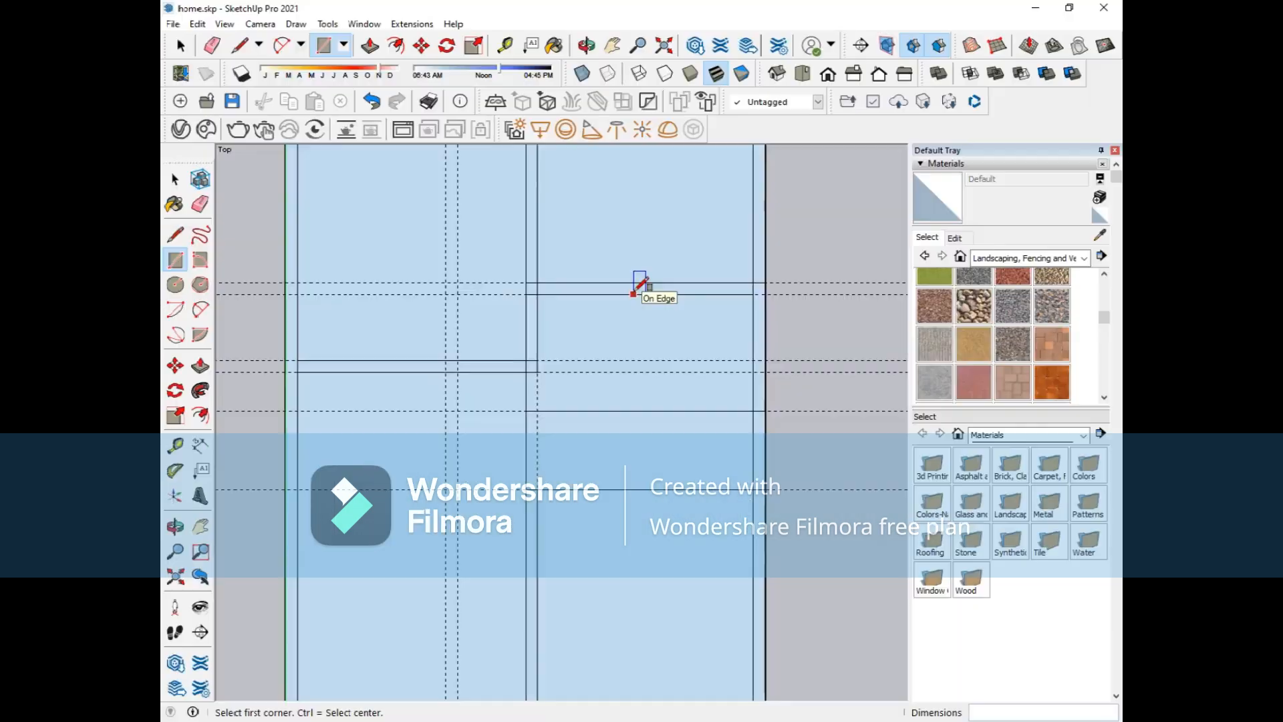
- Erase all the crosswise and lengthwise guide lines around the floor plan
scroll(641, 284, up, 3)
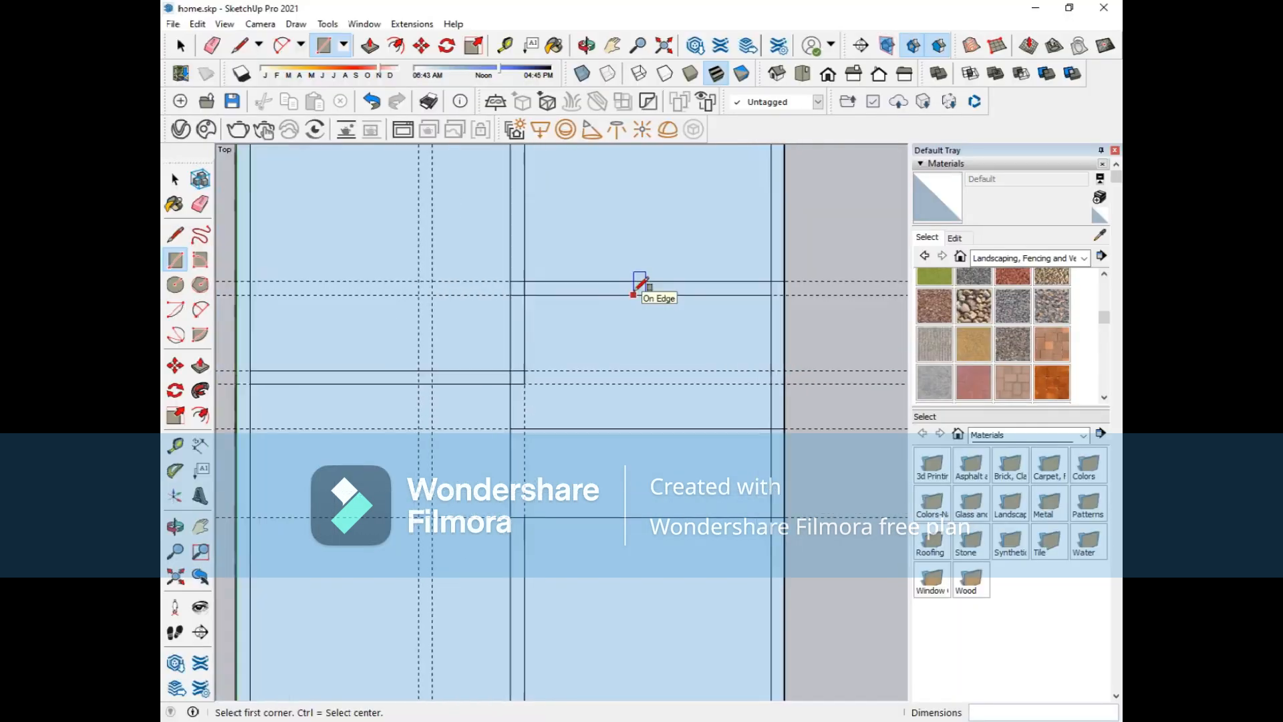
scroll(635, 293, down, 5)
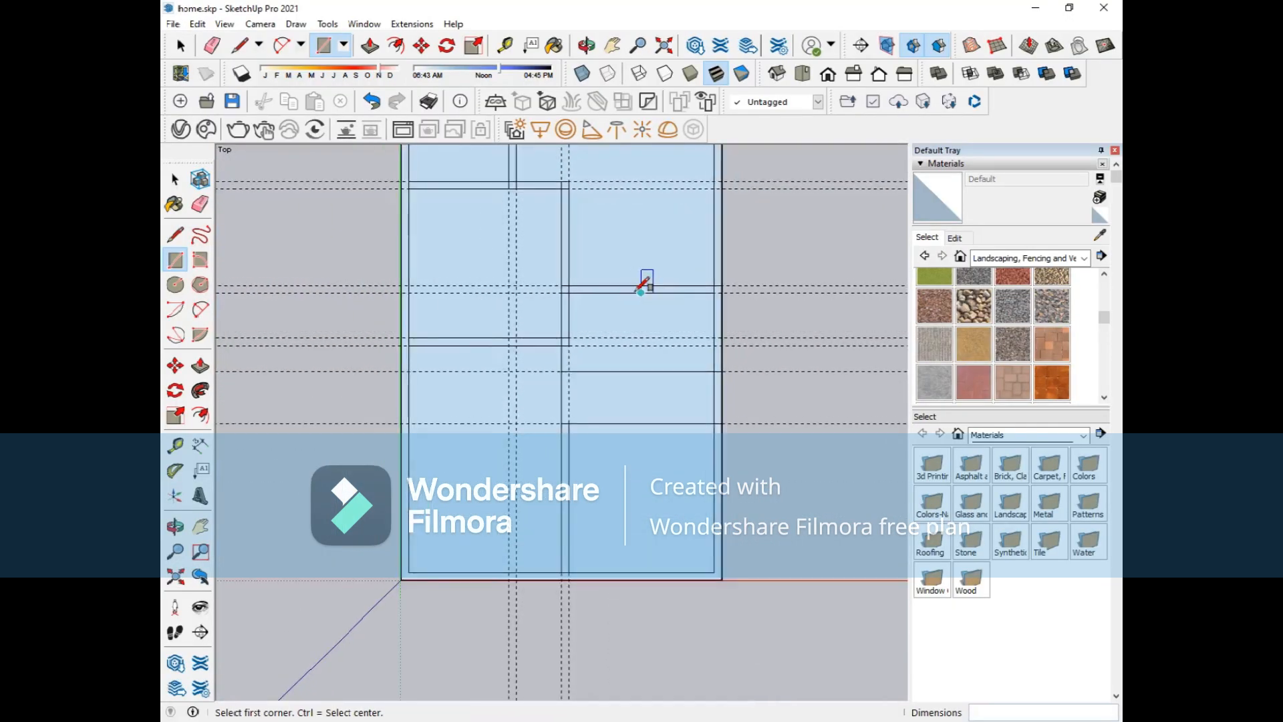
scroll(640, 292, down, 2)
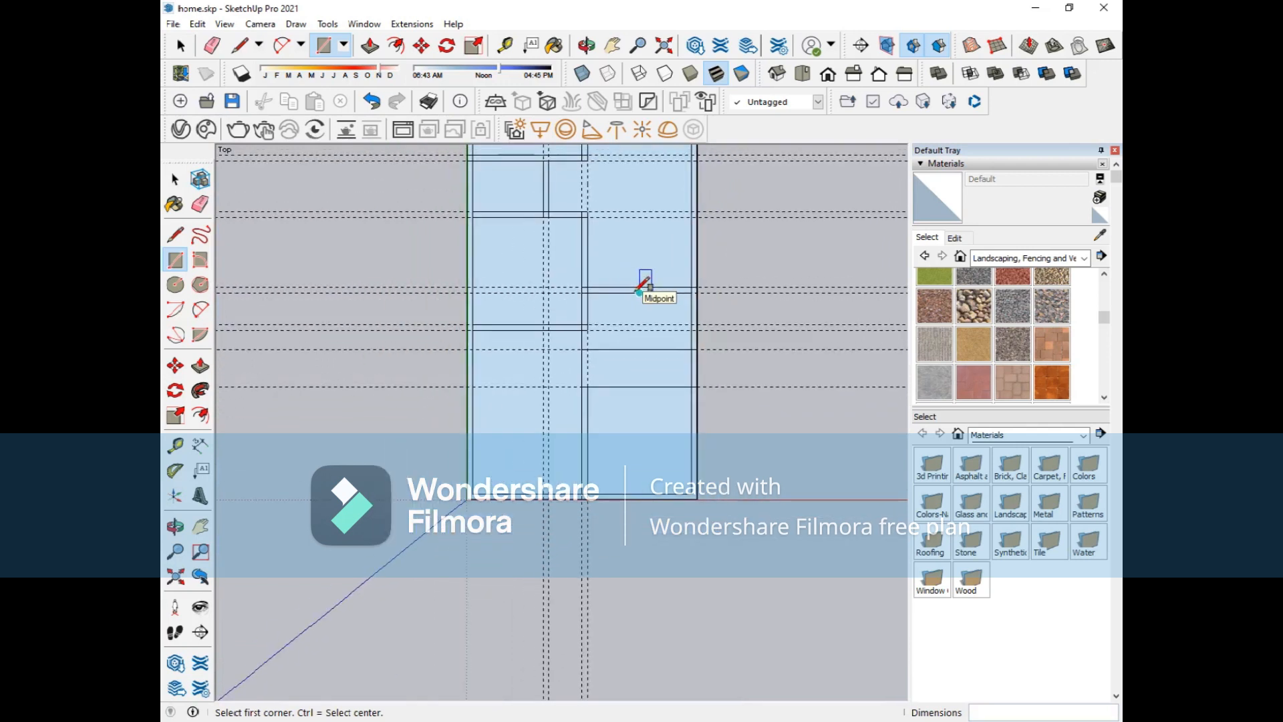
scroll(640, 284, down, 2)
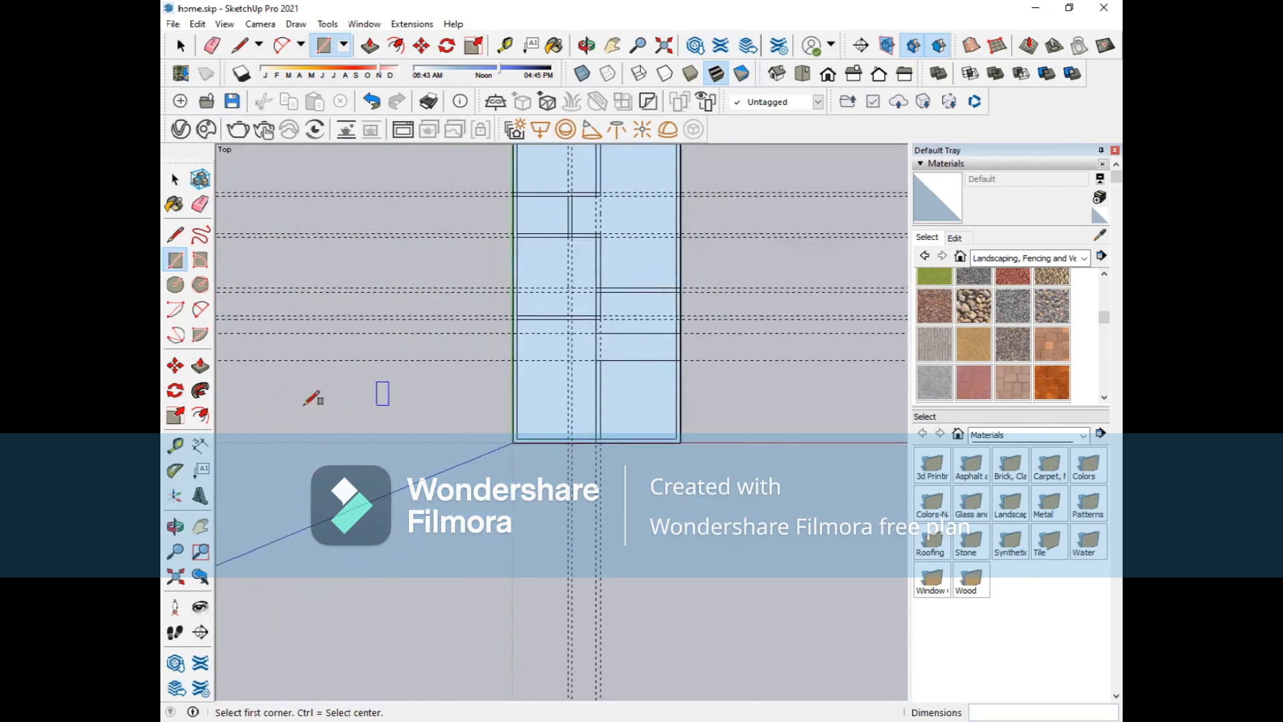
click(200, 526)
drag(625, 293, 622, 439)
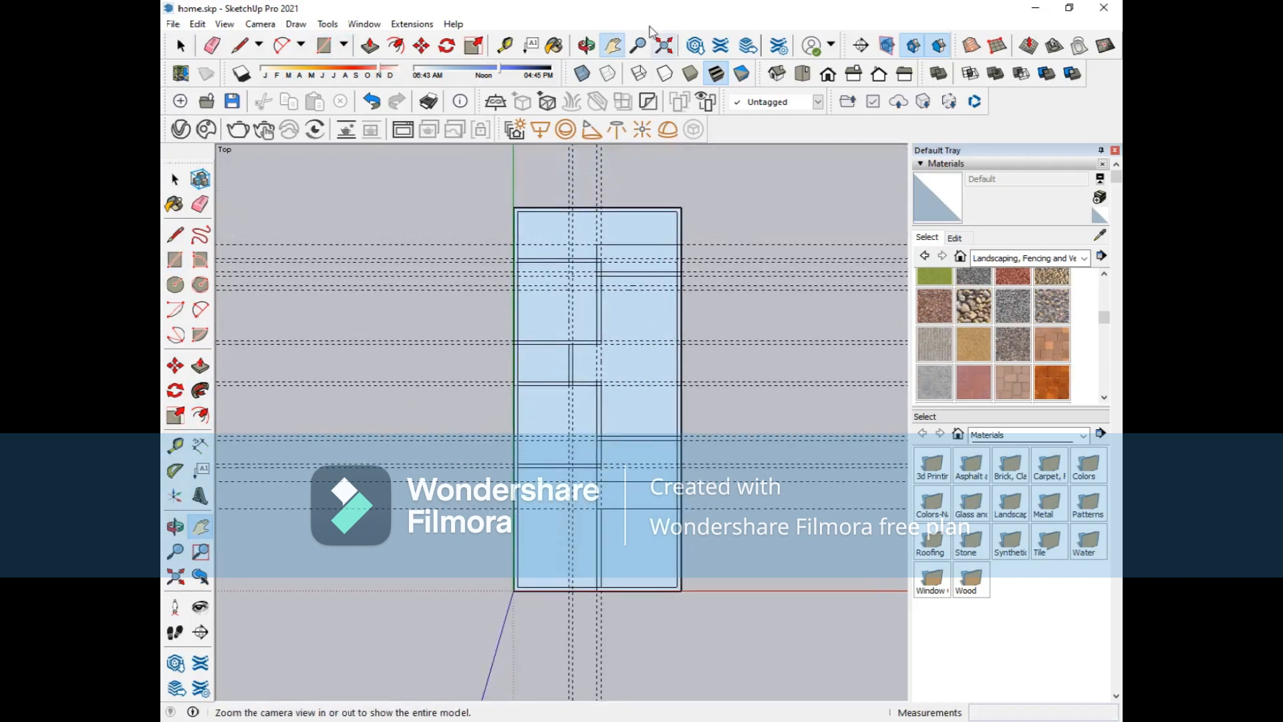
click(199, 203)
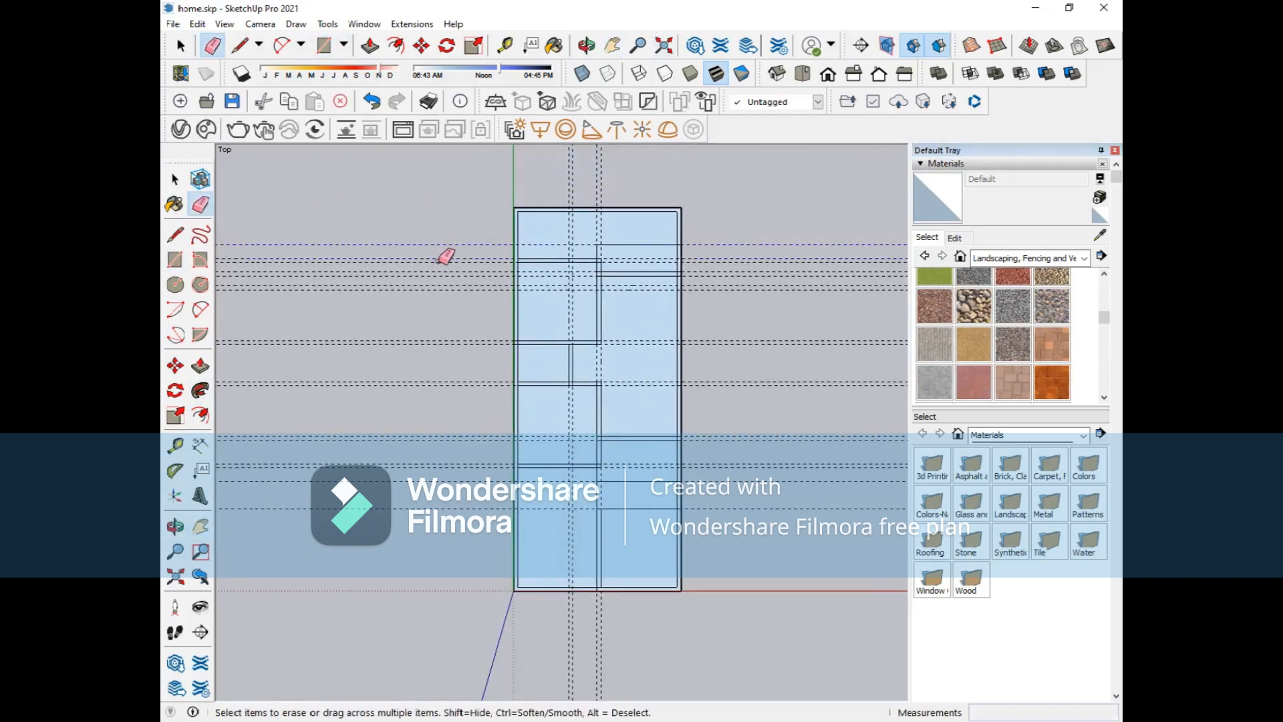
drag(431, 520, 506, 239)
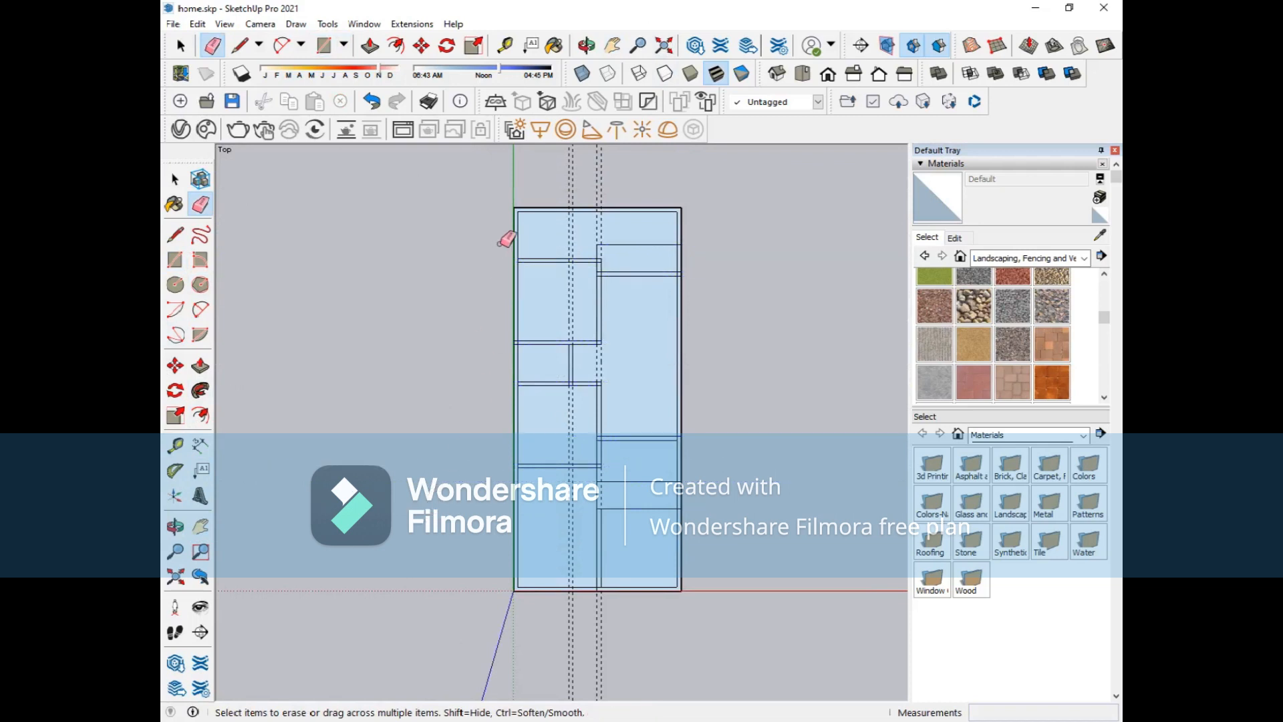
mouse_move(608, 196)
mouse_down()
mouse_move(564, 179)
mouse_move(623, 184)
mouse_up()
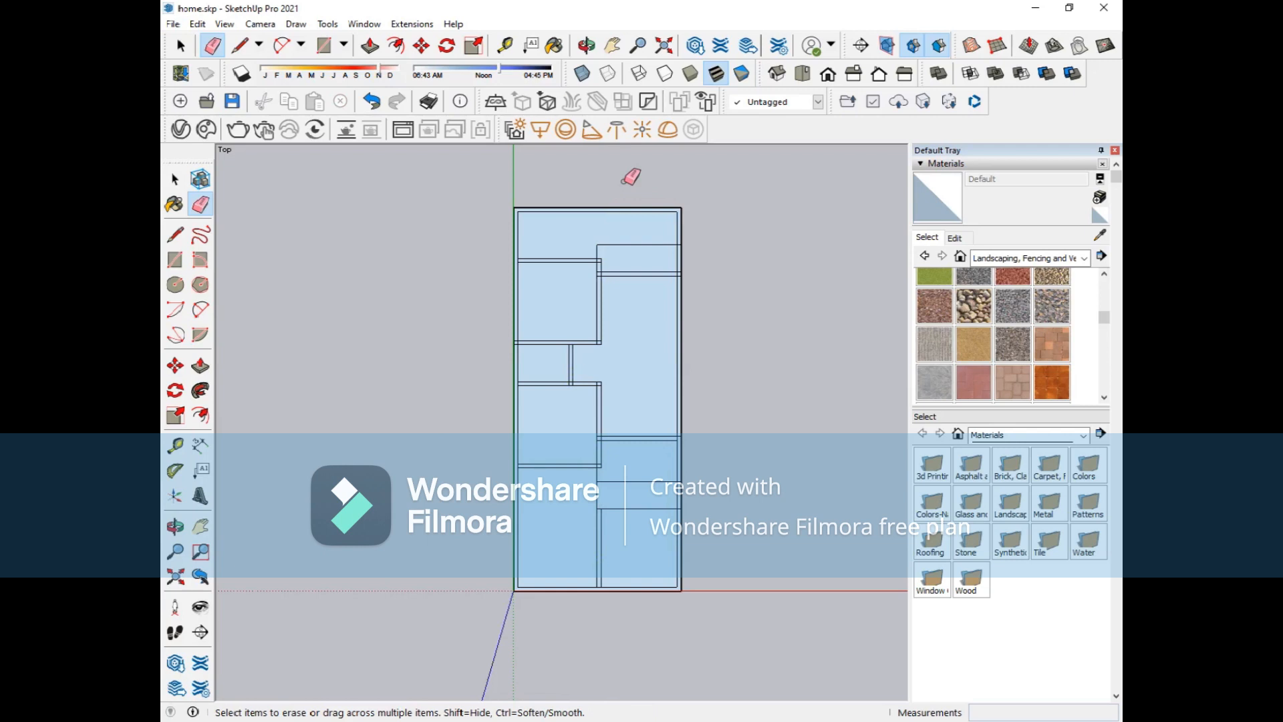
- Undo and redo the erasure of the crosswise and lengthwise guide lines
key(ctrl+z)
key(ctrl+z)
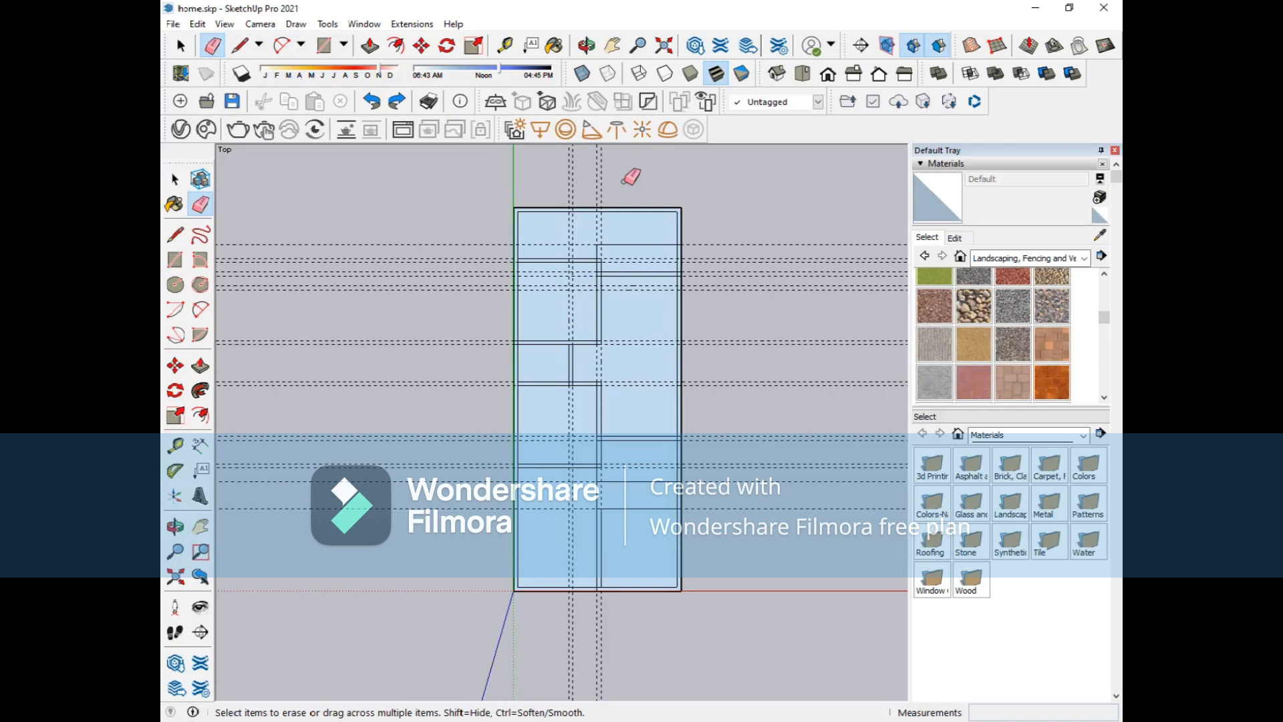
key(ctrl+y)
key(ctrl+y)
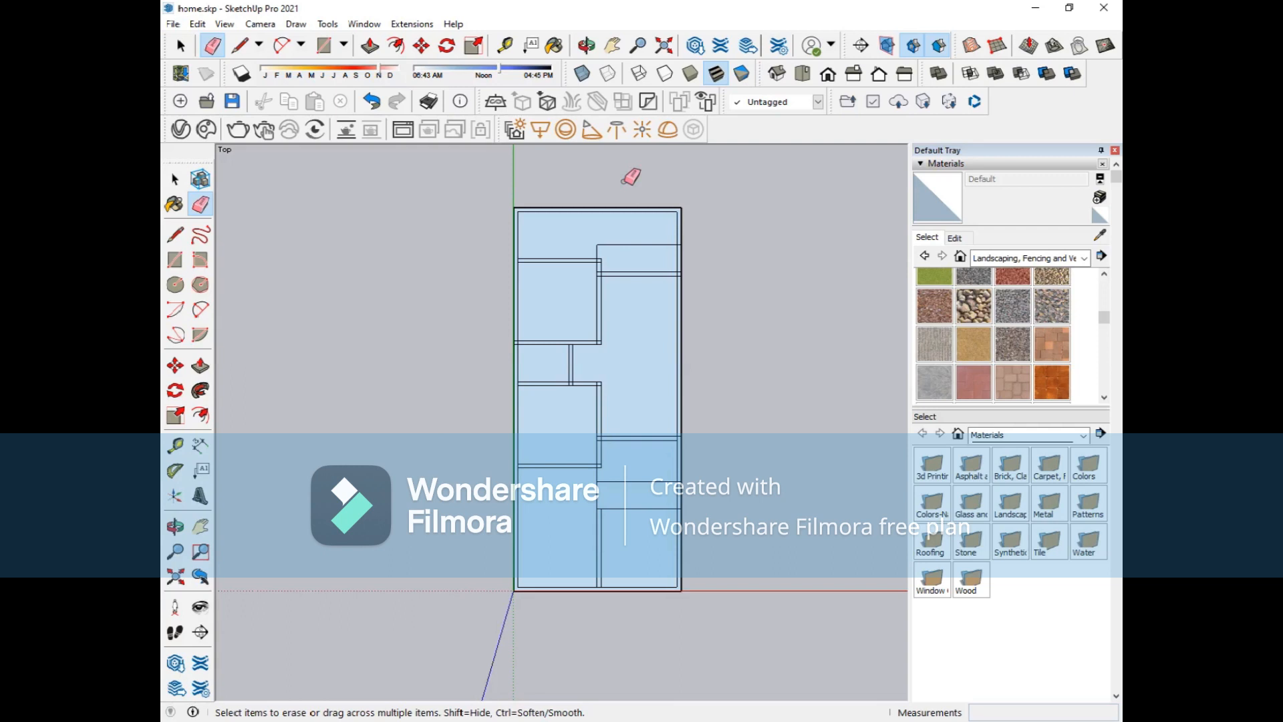
- Draw a 15 cm line extending the side wall's inner edge from the inner front corner near the origin to the front outline
click(777, 73)
mouse_move(479, 459)
middle_down()
mouse_move(683, 552)
mouse_move(557, 542)
middle_up()
key(e)
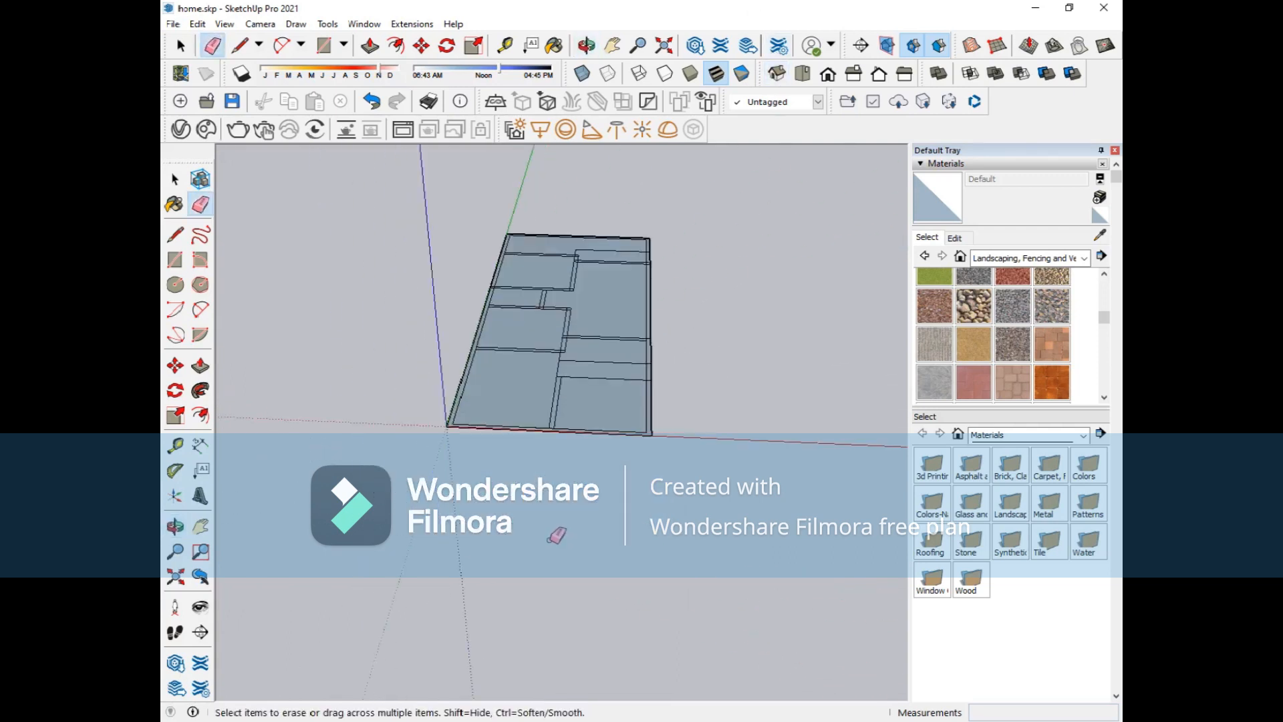
scroll(628, 309, up, 8)
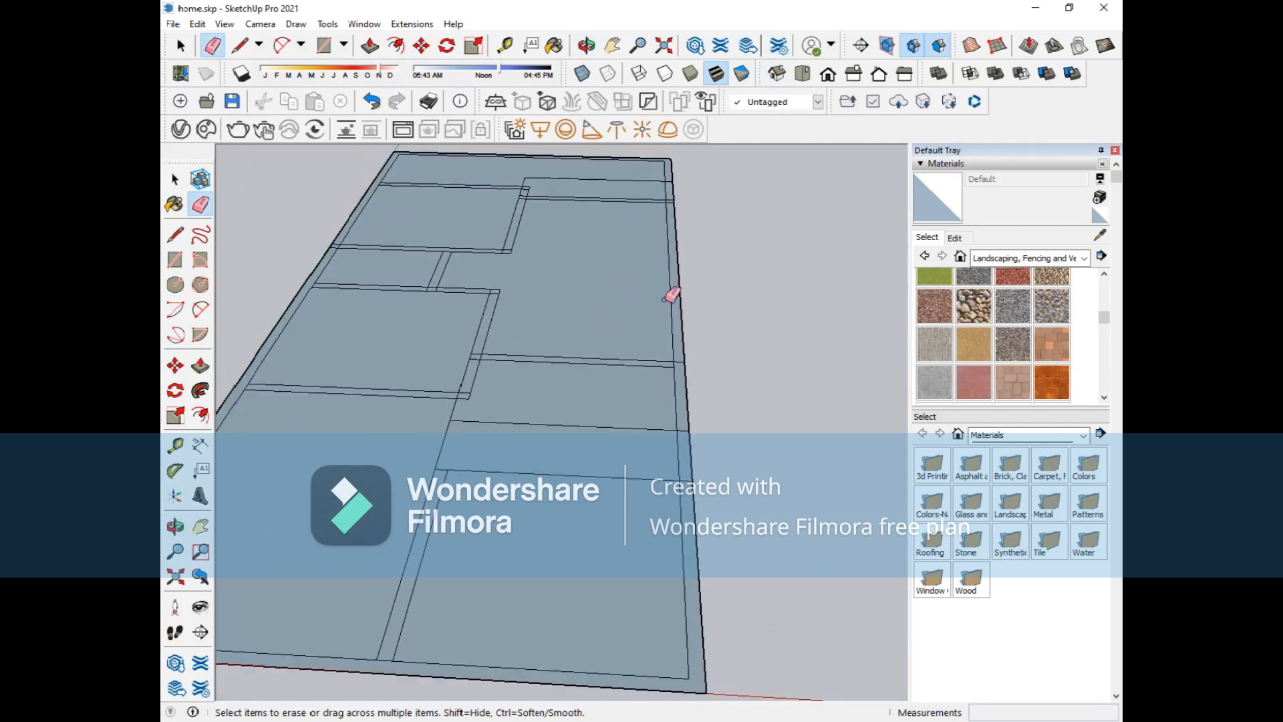
scroll(670, 296, down, 3)
key(o)
mouse_move(668, 367)
mouse_down()
mouse_move(568, 496)
mouse_move(581, 381)
mouse_move(614, 347)
mouse_up()
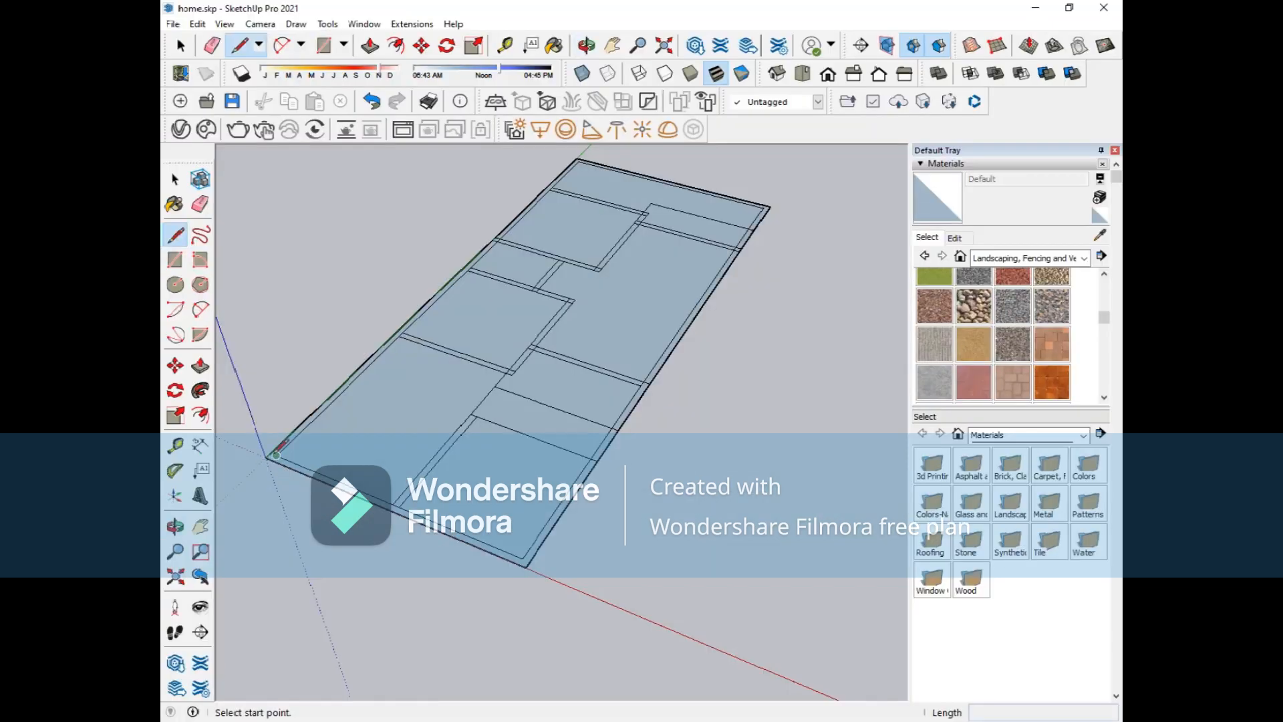
click(270, 457)
scroll(274, 455, up, 6)
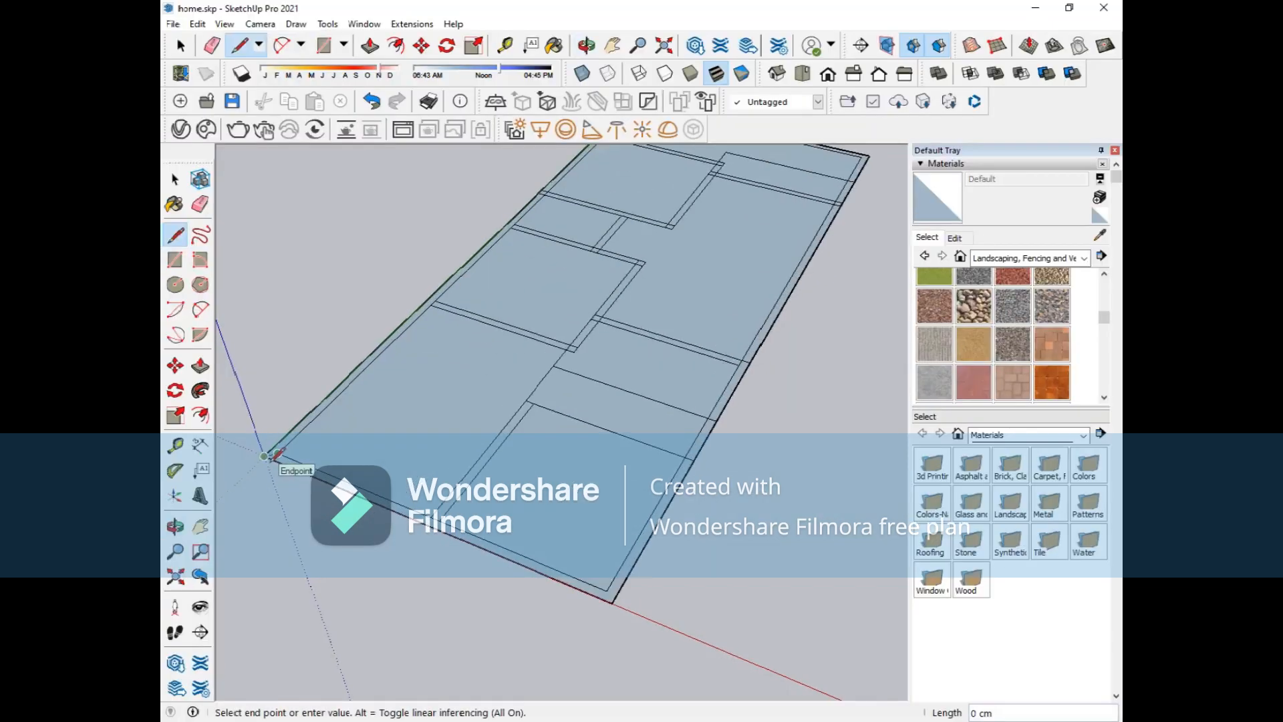
scroll(270, 455, up, 6)
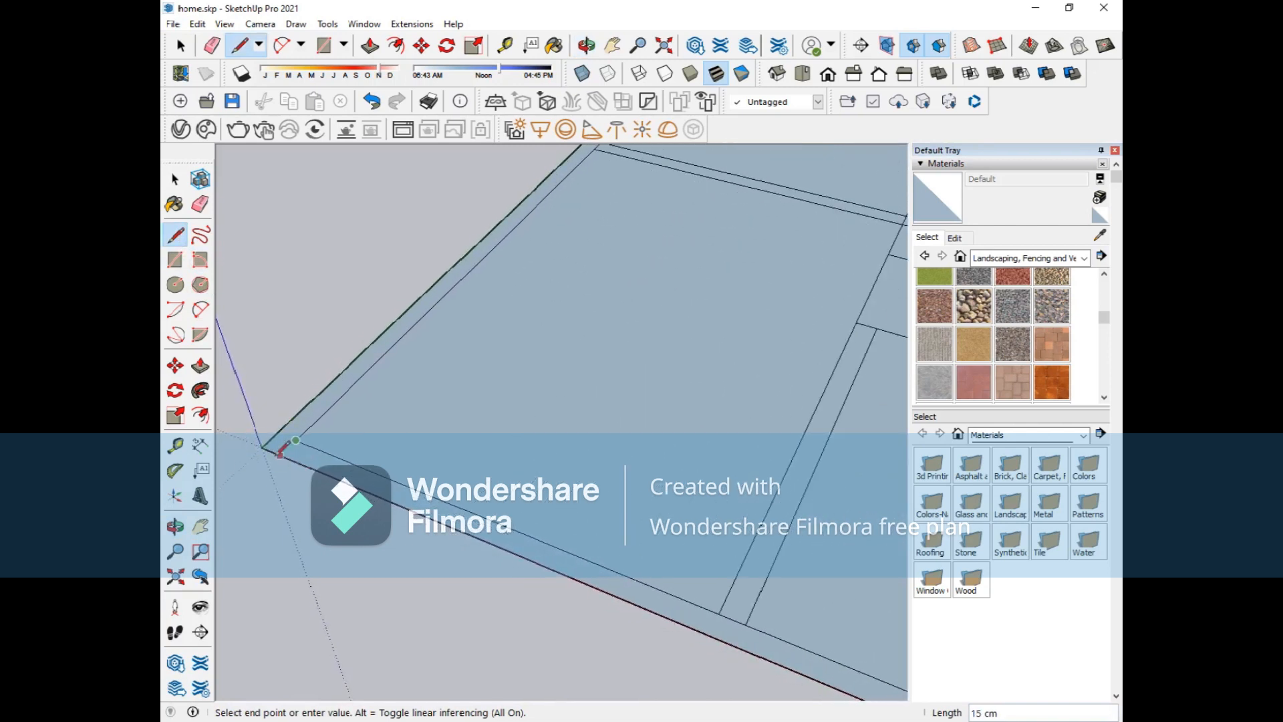
key(Escape)
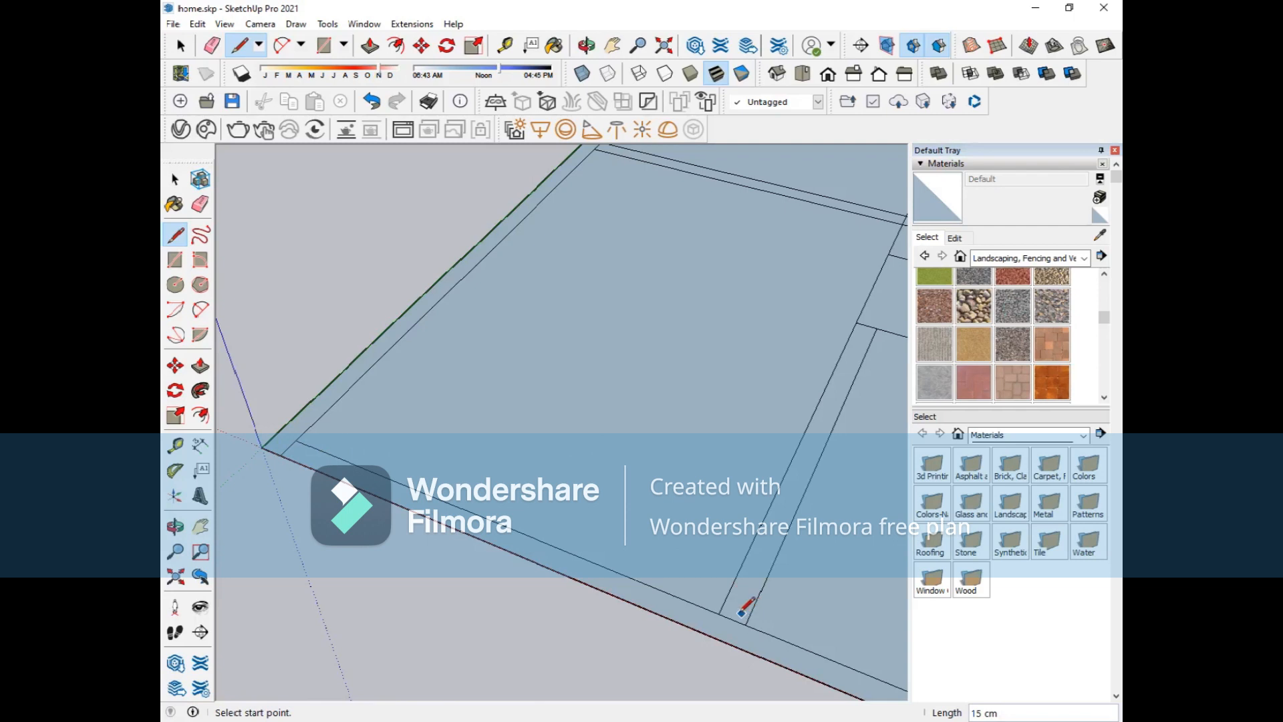
- Check the reference floor plan in the YouTube video, and extend the front lengthwise wall's edge nearer the origin 15 cm to the front outline
key(alt+Tab)
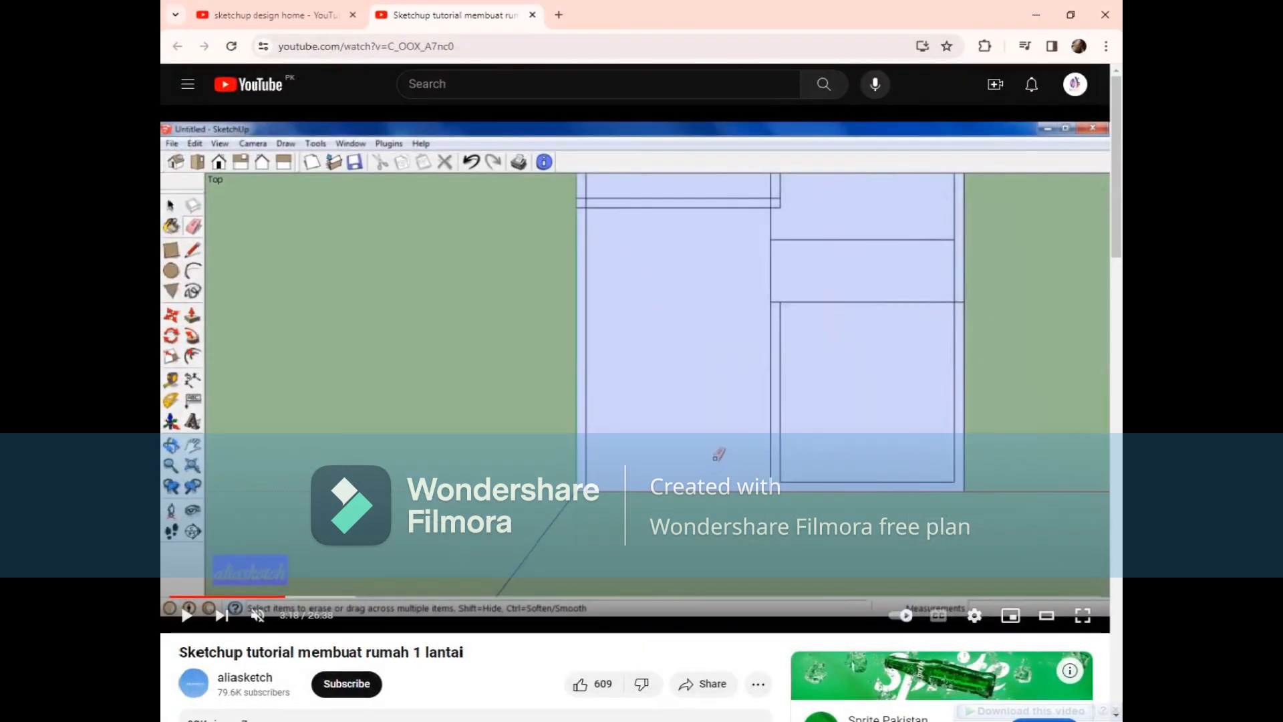
key(alt+Tab)
click(718, 613)
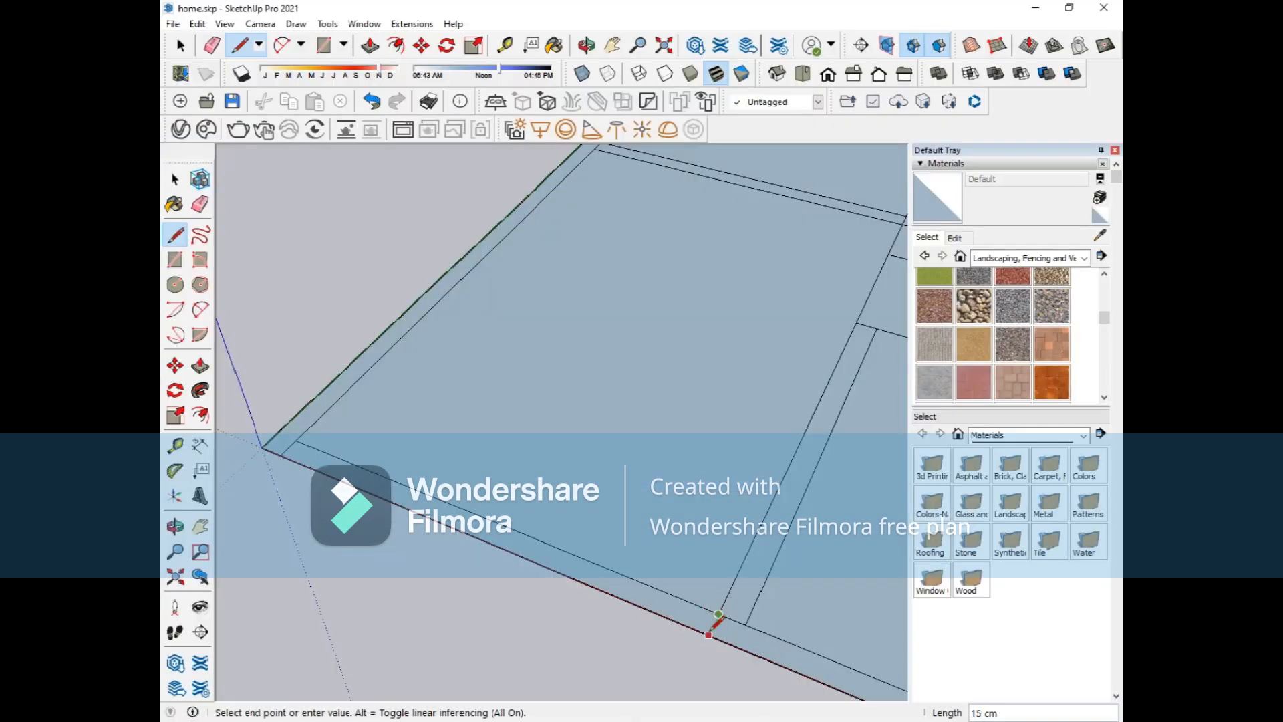
click(710, 633)
scroll(657, 428, down, 5)
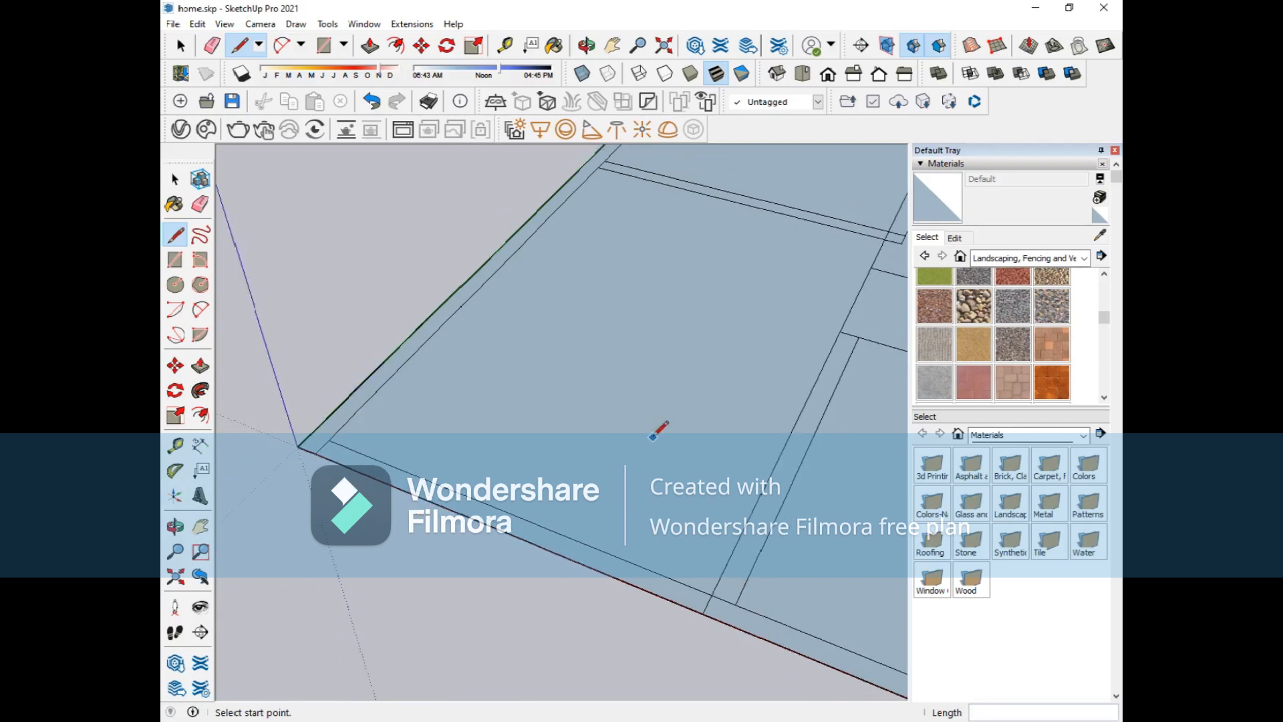
scroll(650, 435, down, 3)
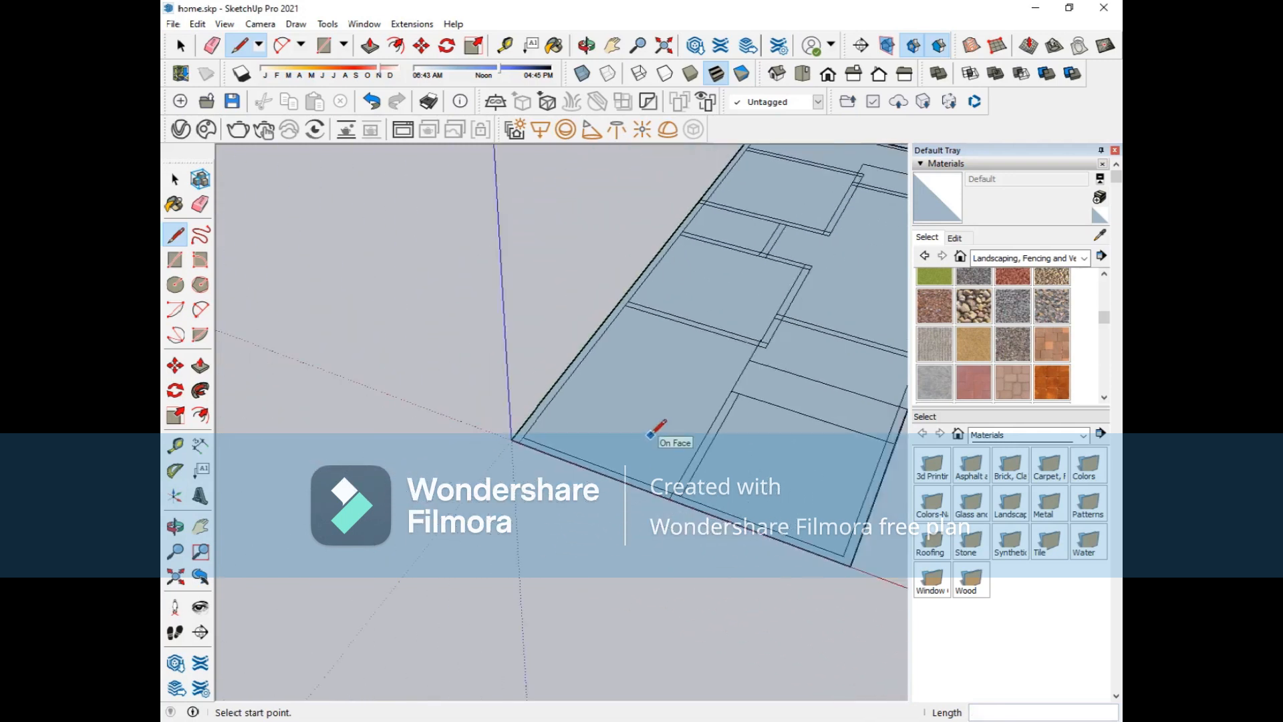
scroll(650, 435, down, 4)
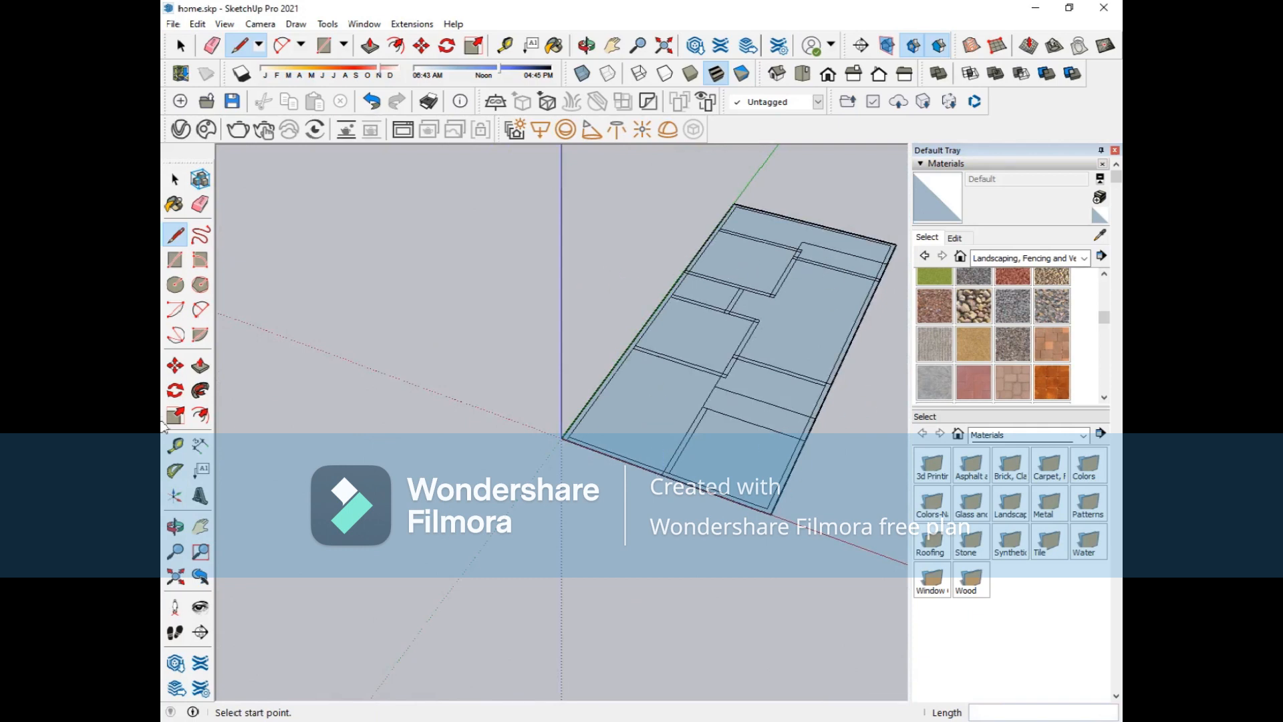
click(175, 526)
drag(725, 479, 840, 469)
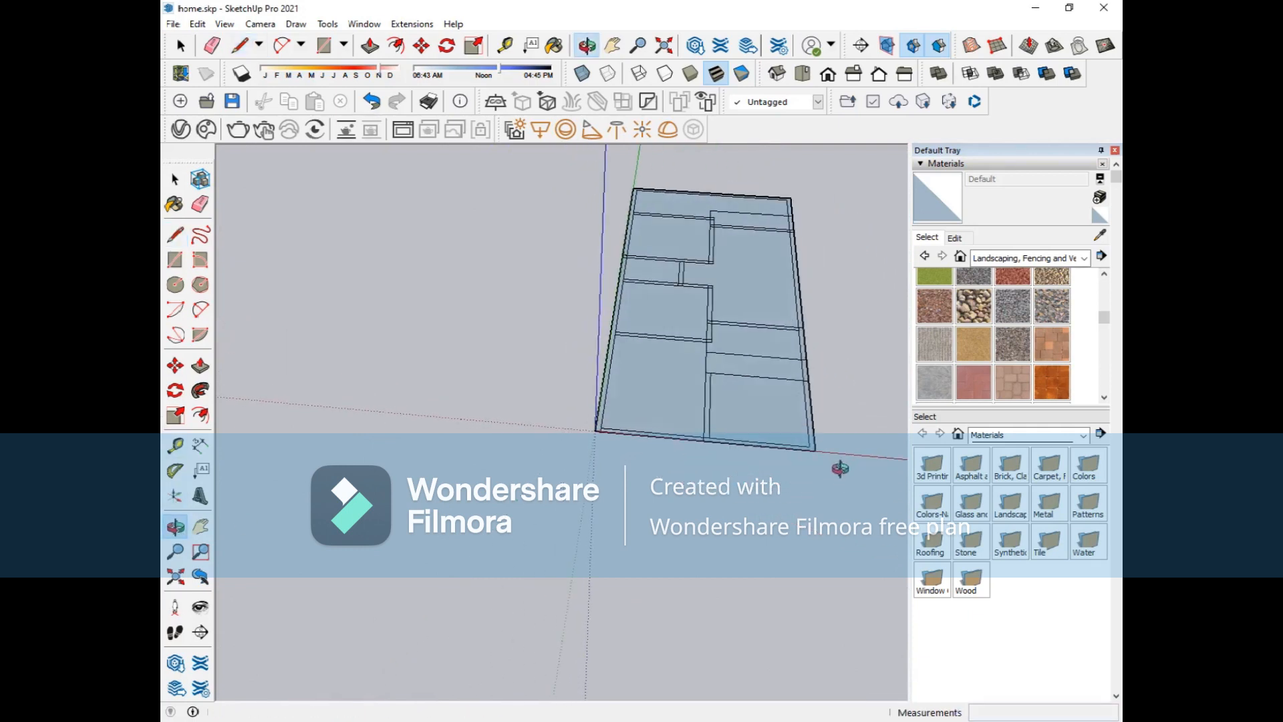